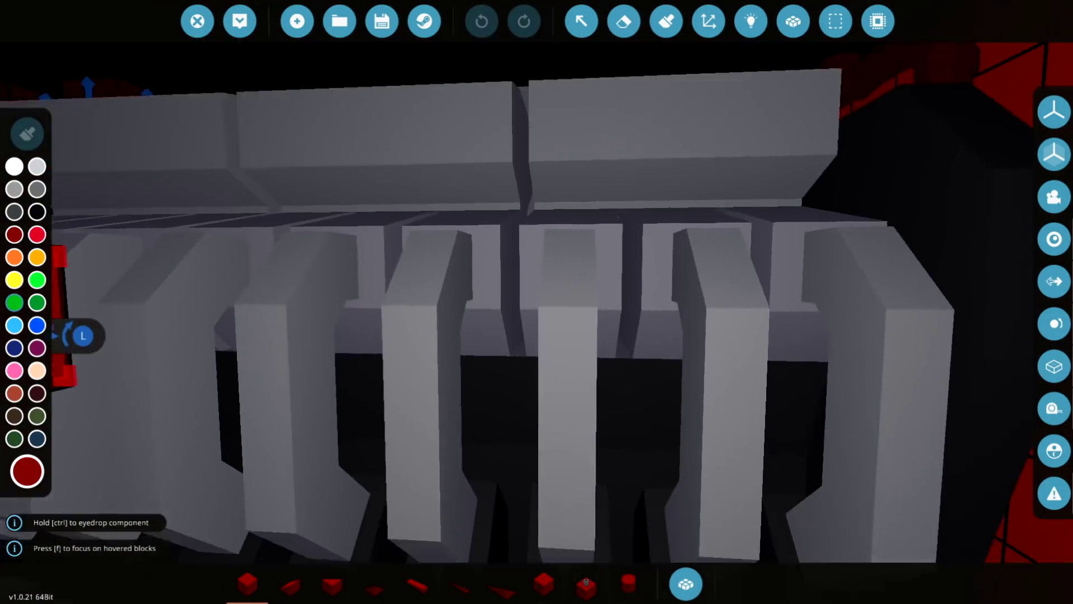
Zoom the view out and back in inside the engine bay beside the engine.
scroll(537, 302, "down", 5)
scroll(536, 302, "up", 3)
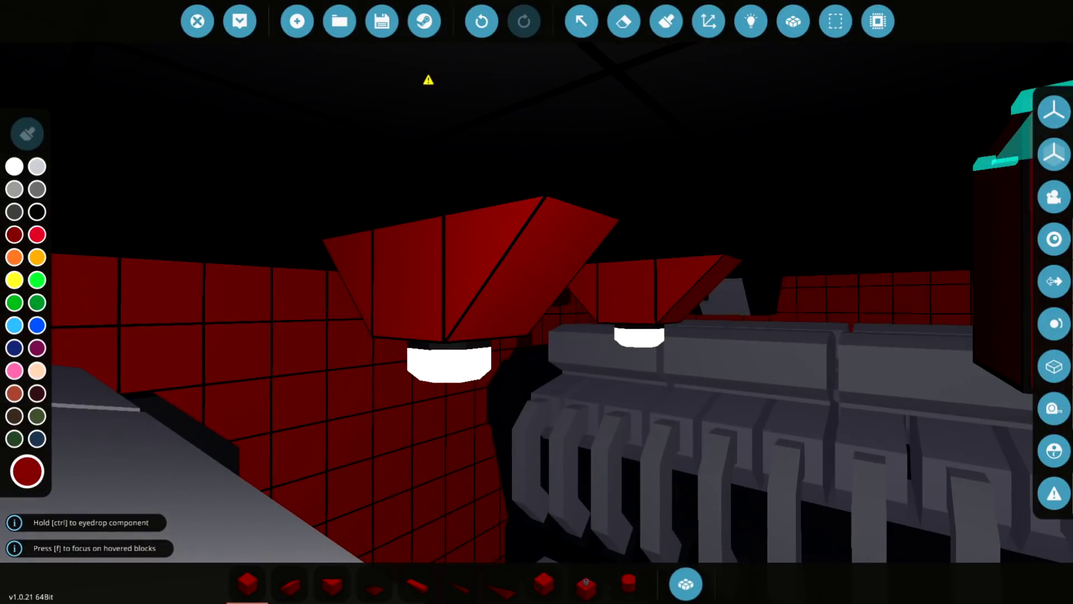
Turn on symmetry mirroring across the red plane for pipe placement.
left_click(1053, 110)
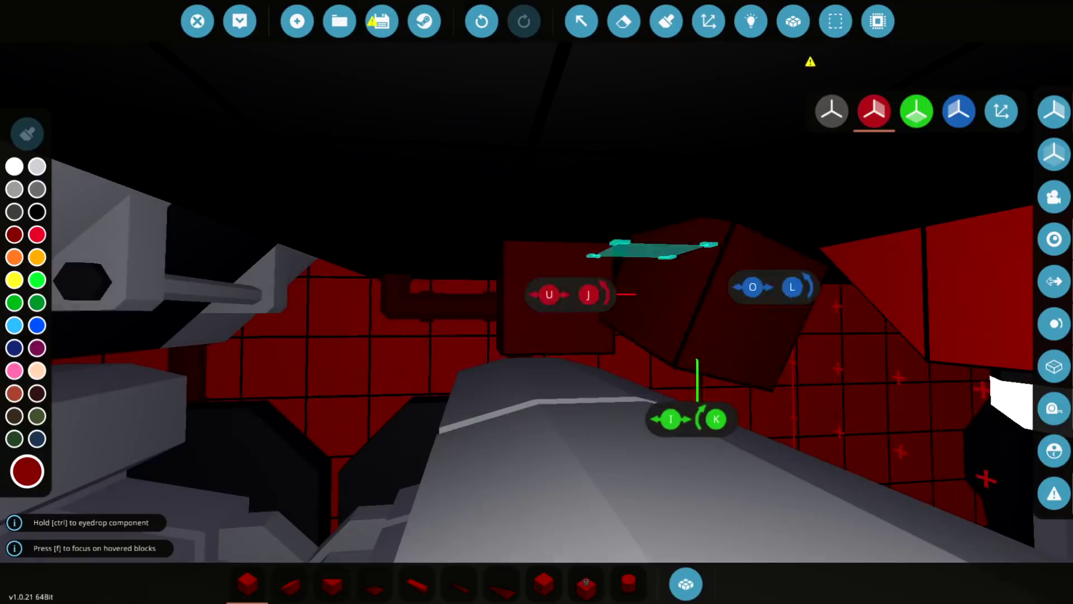
key("2")
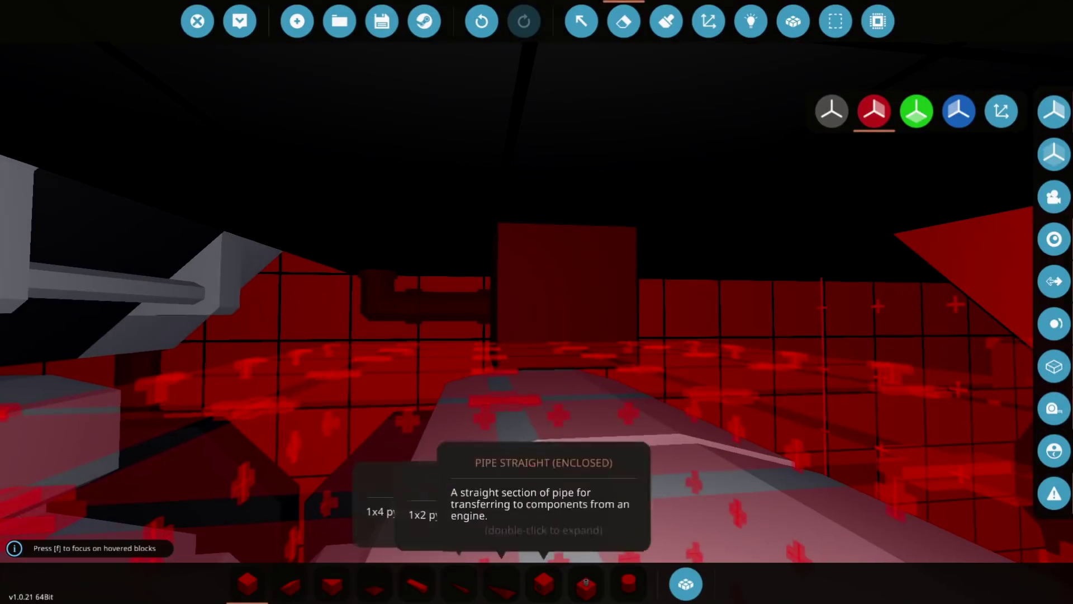
key("3")
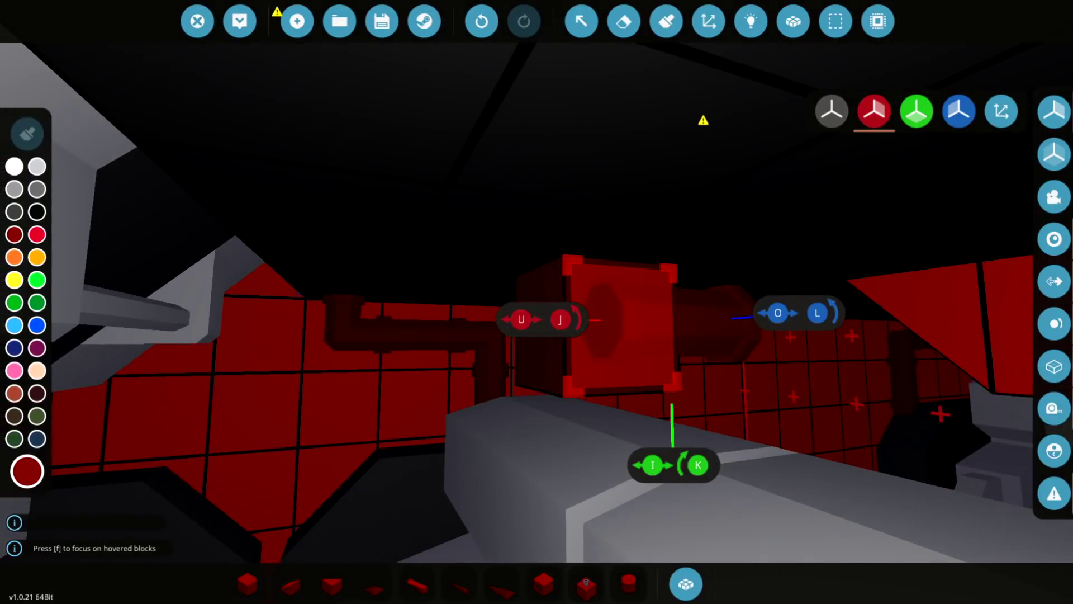
Attach a Fluid Nozzle to the red pipe end and inspect it between the walls.
key("q")
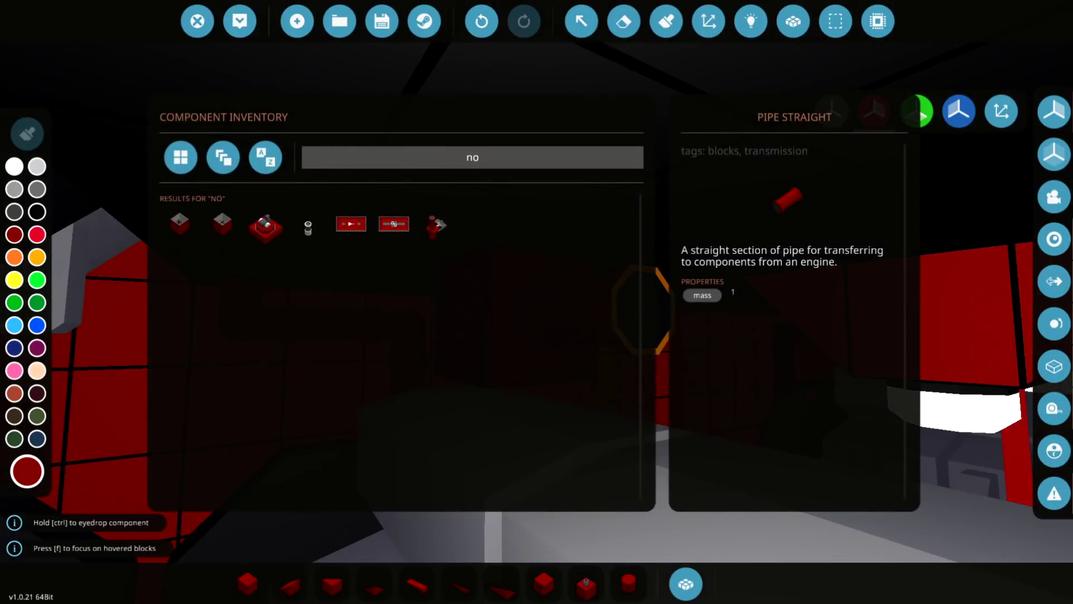
left_click(307, 223)
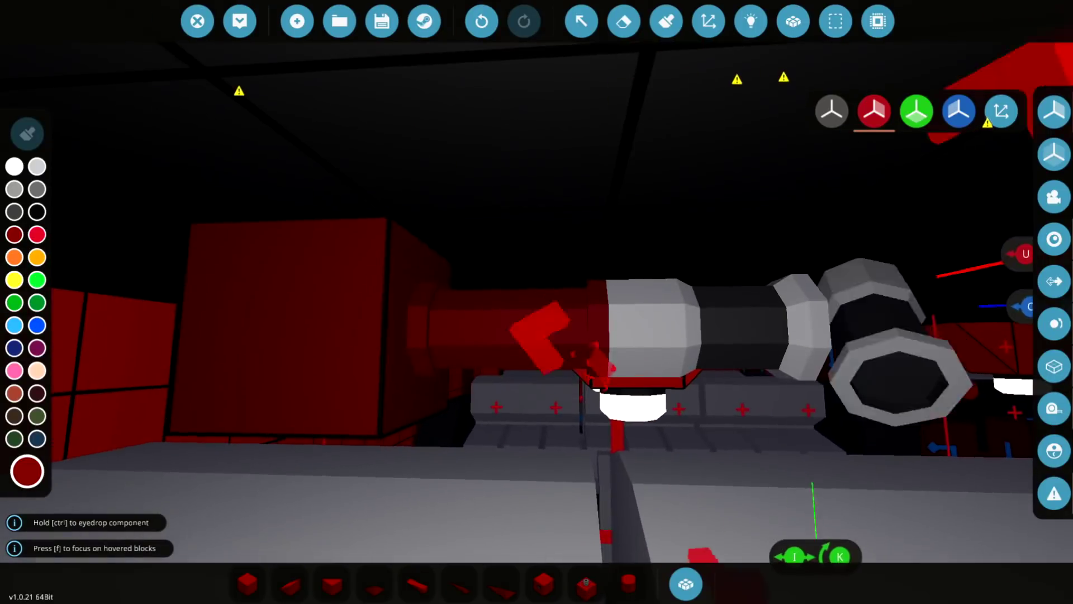
left_click(783, 313)
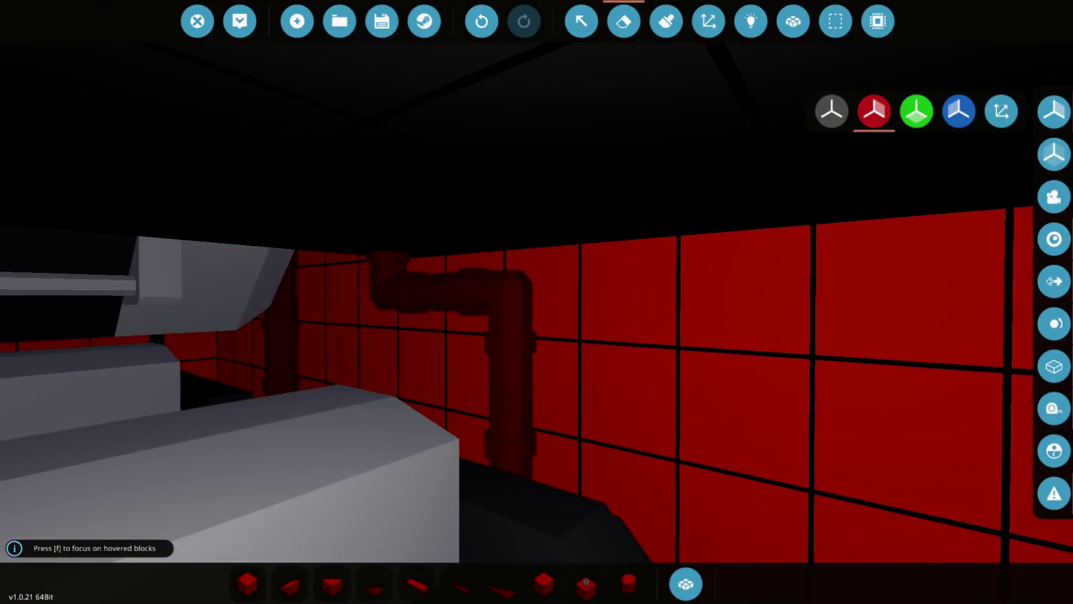
key("1")
key("a")
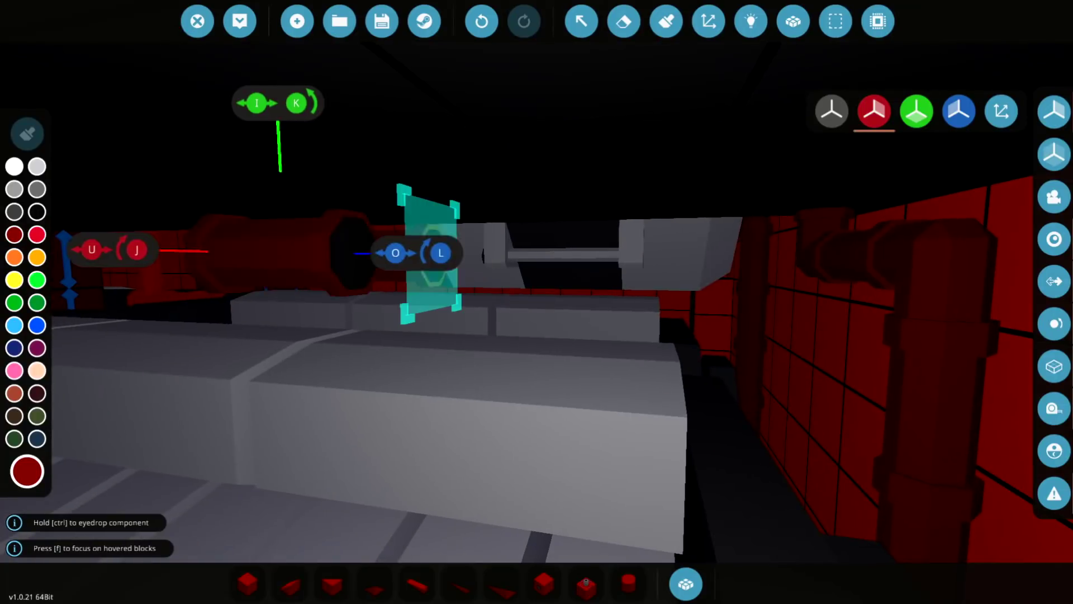
key("d")
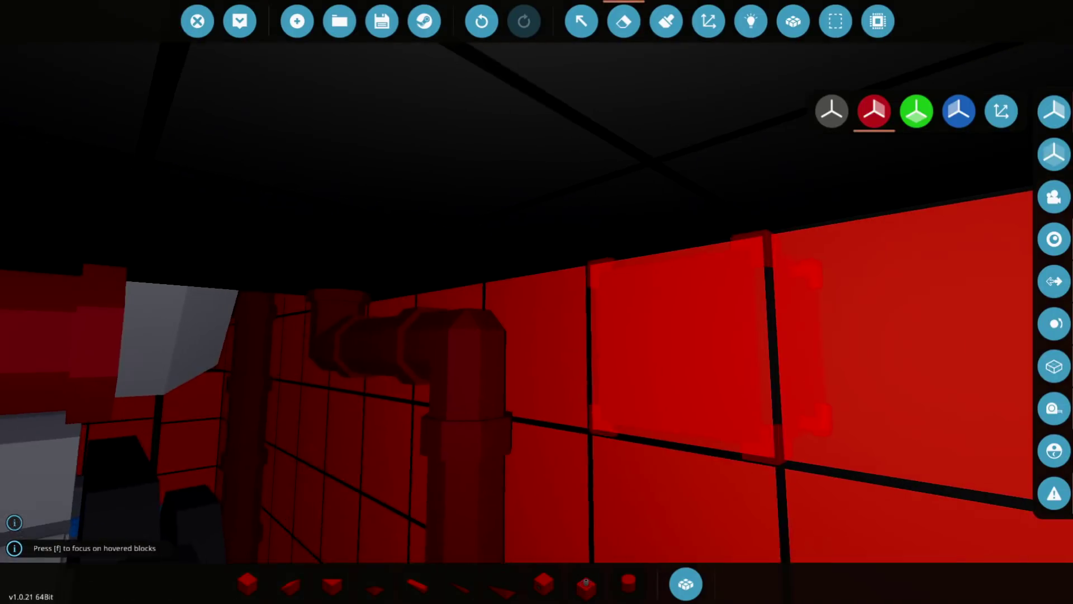
key("a")
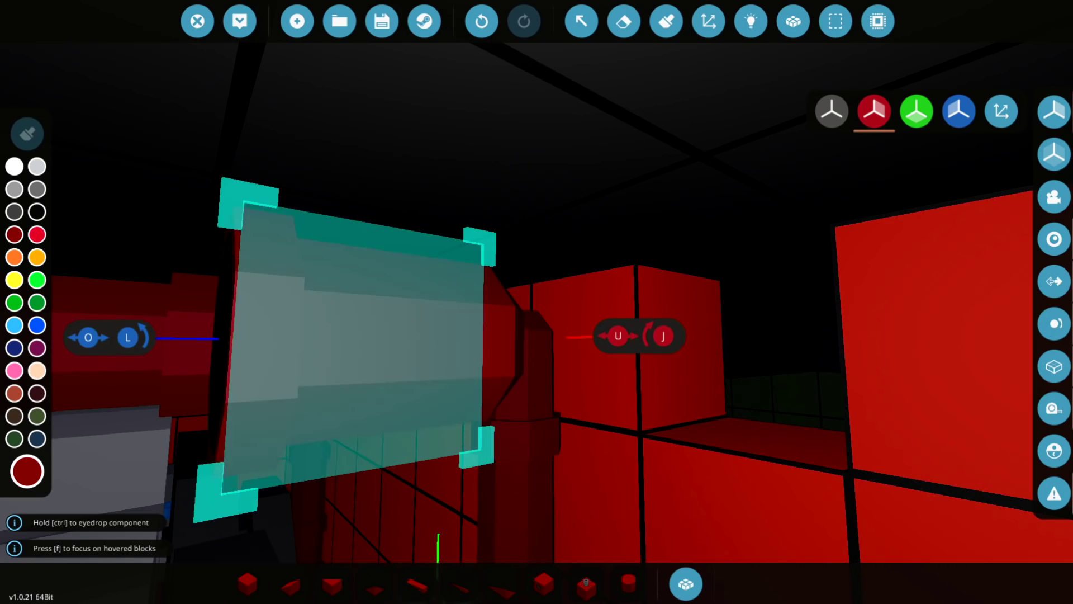
key("w")
key("s")
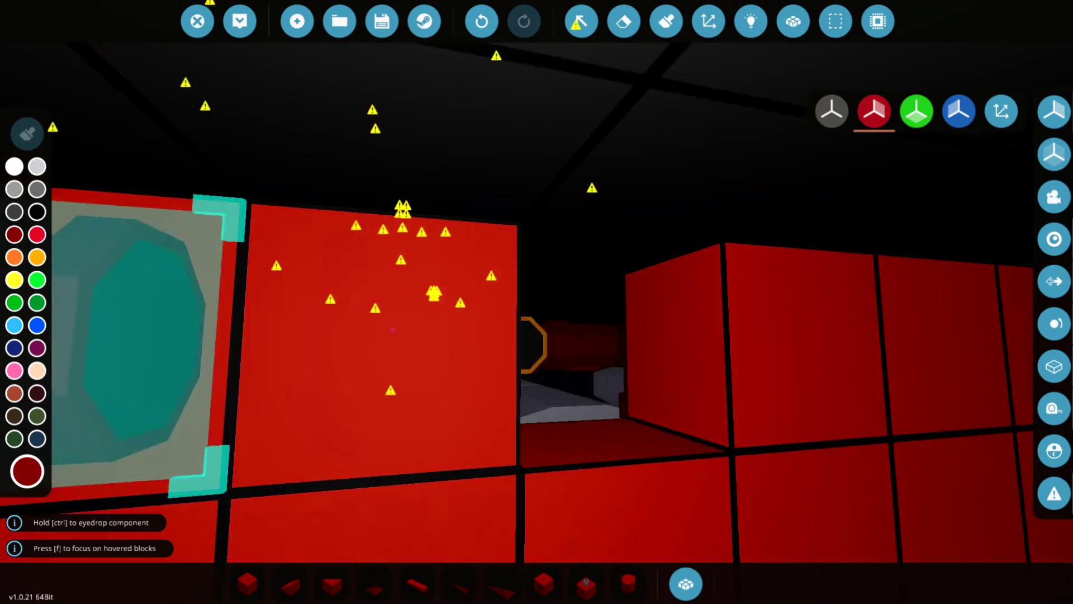
key("d")
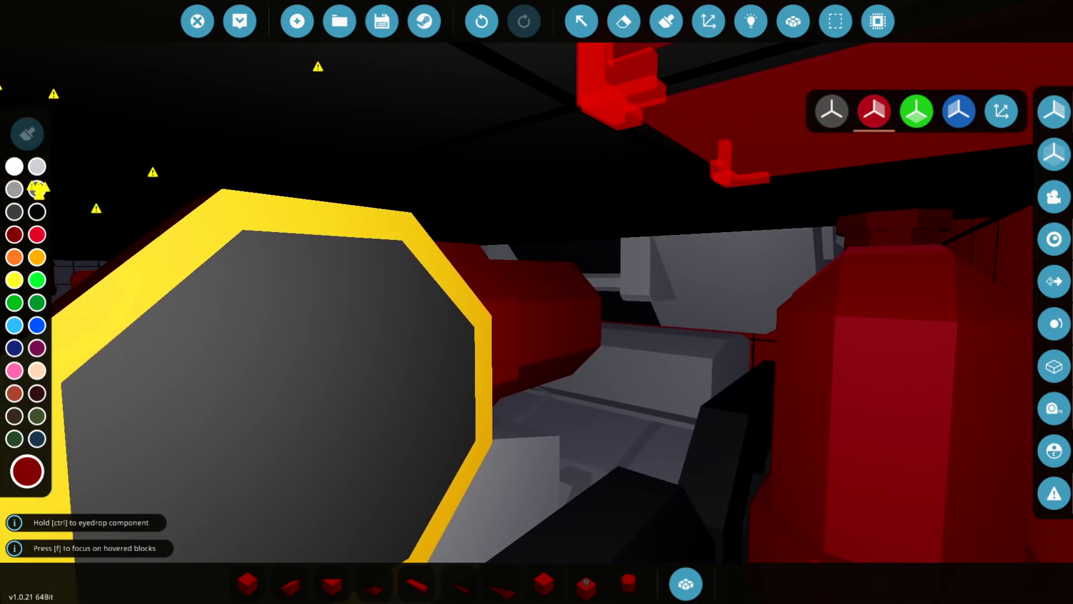
key("s")
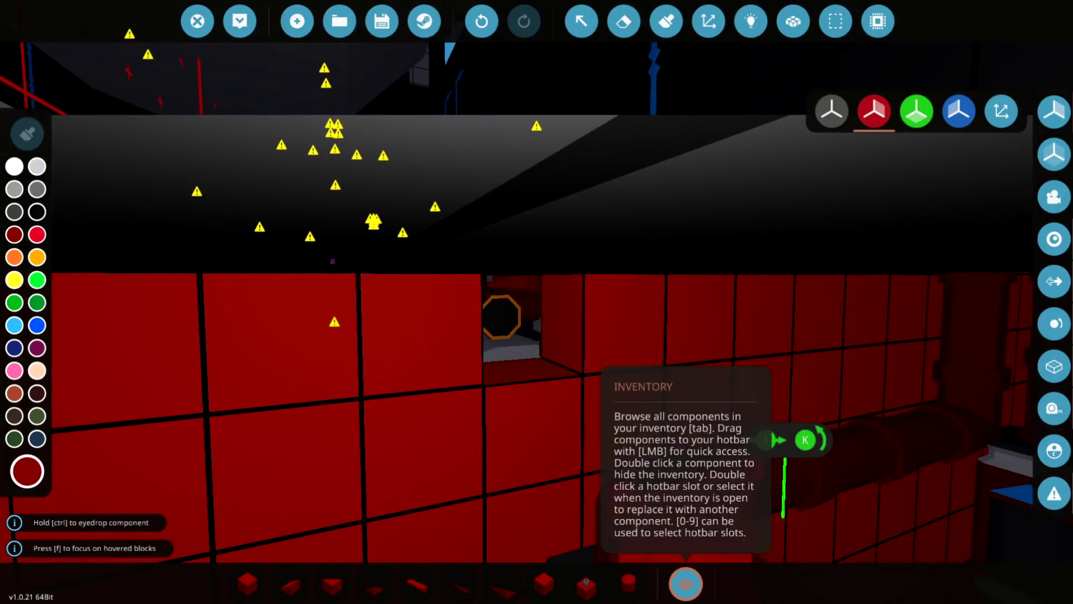
Search 'pump' and place a flipped Large Fluid Pump near the engine pipework.
left_click(685, 584)
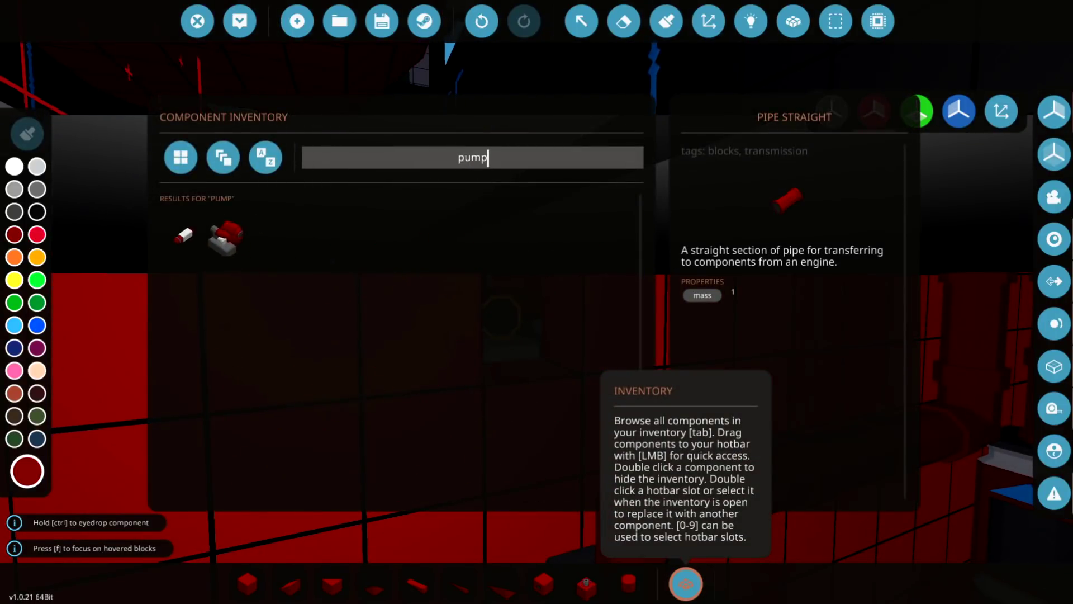
type("pump")
double_click(221, 223)
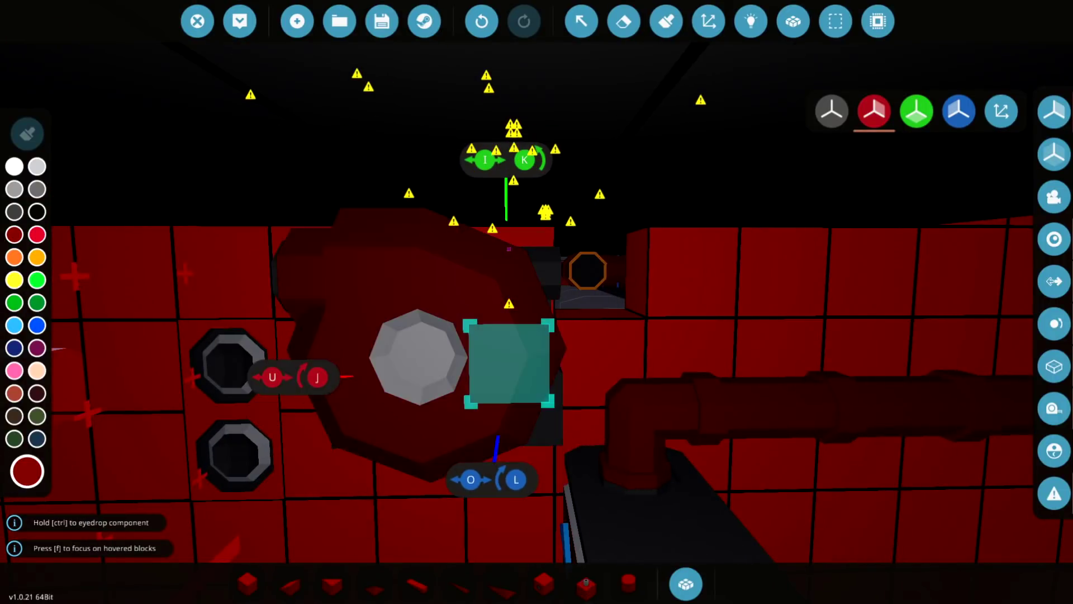
key("u")
key("f")
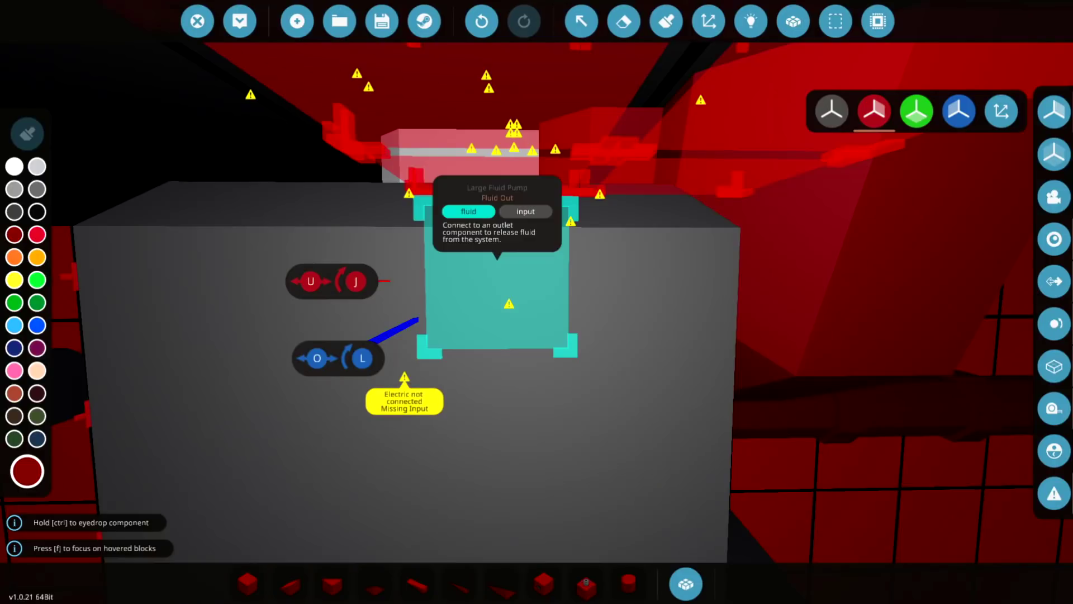
scroll(537, 302, "down", 5)
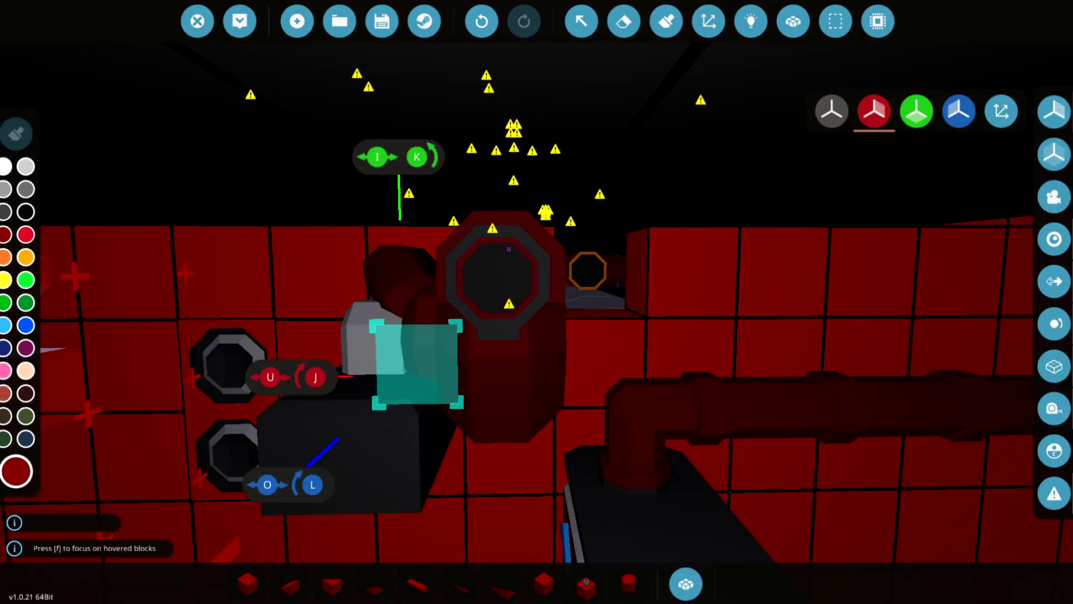
key("u")
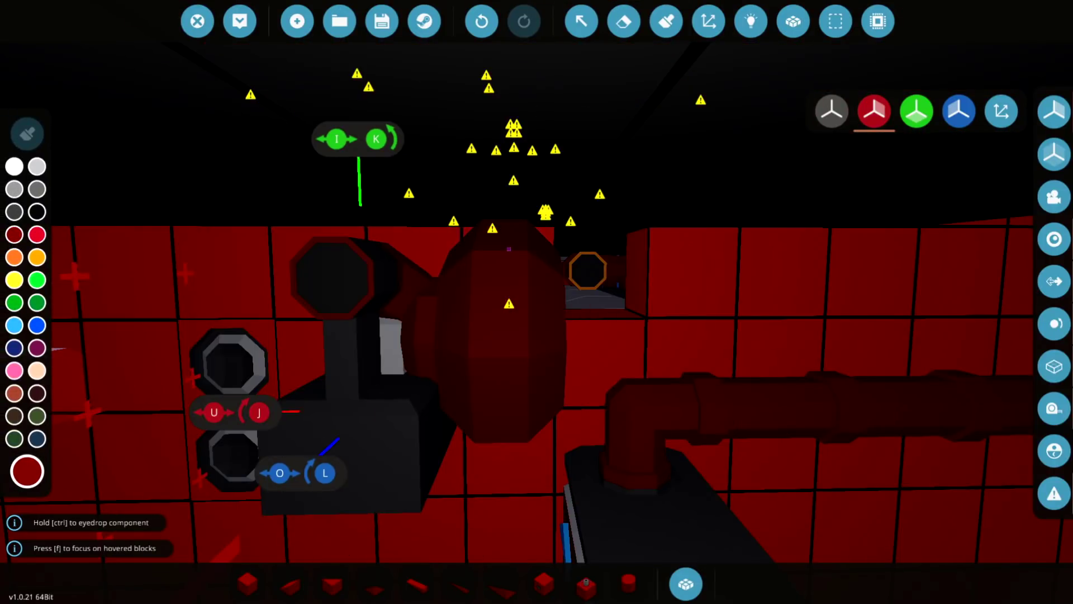
key("w")
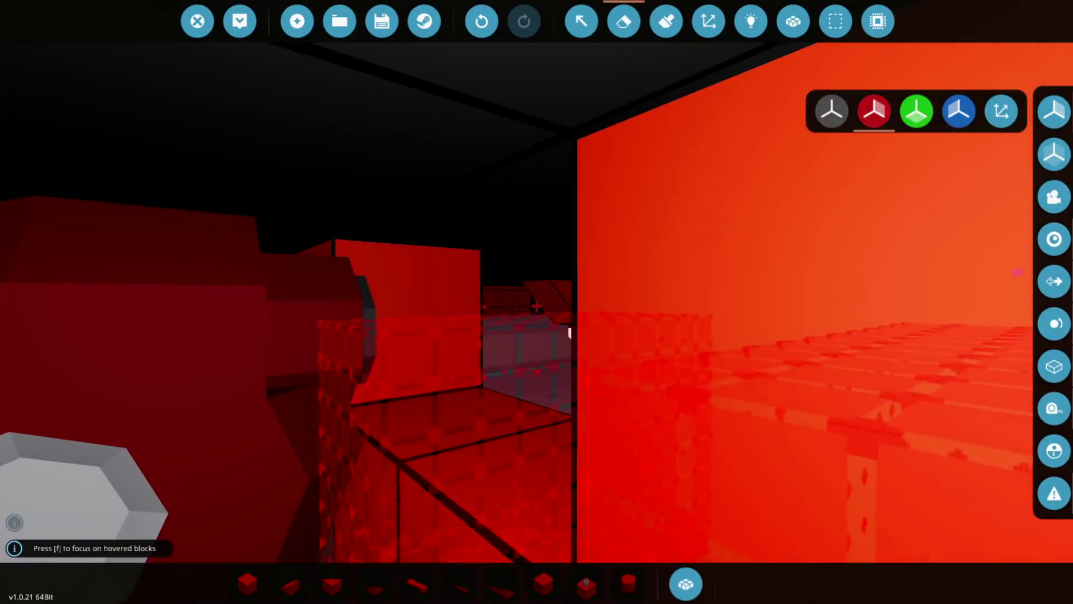
Add an enclosed angled pipe piece beside the pump.
key("0")
key("Tab")
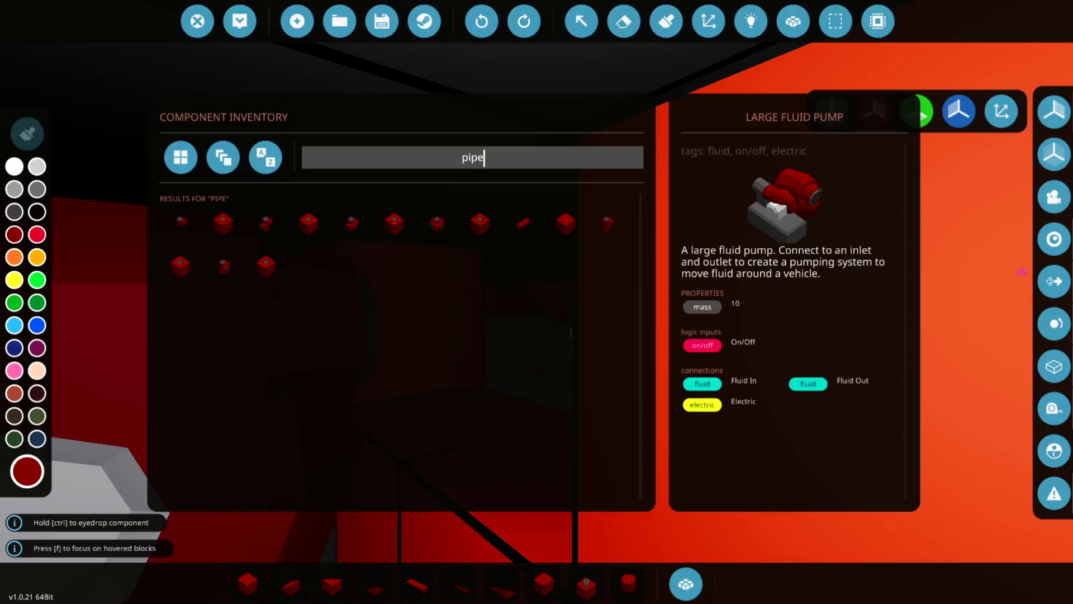
left_click(222, 224)
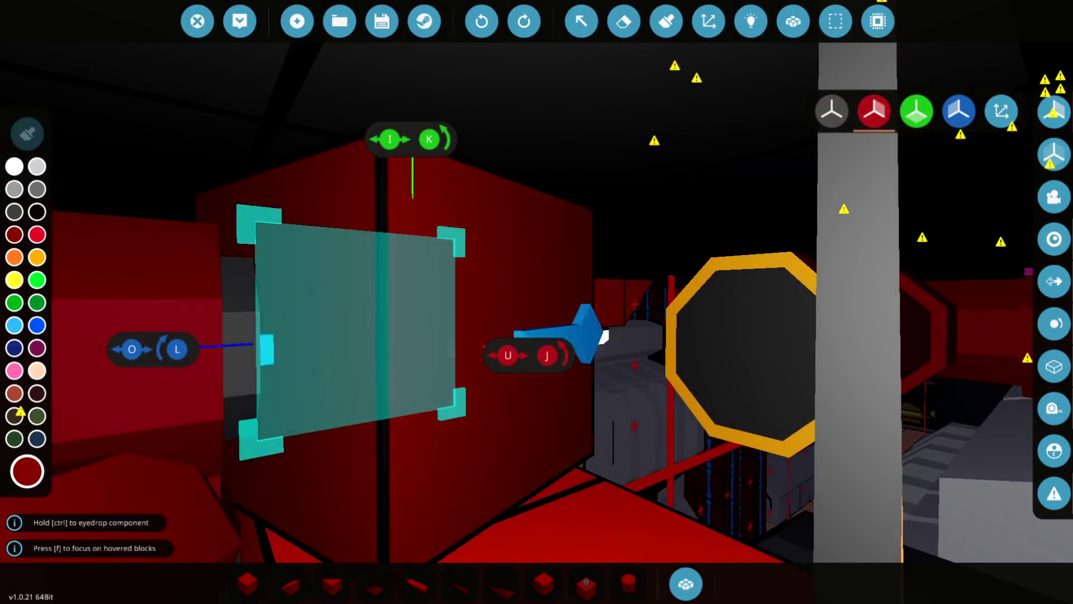
key("w")
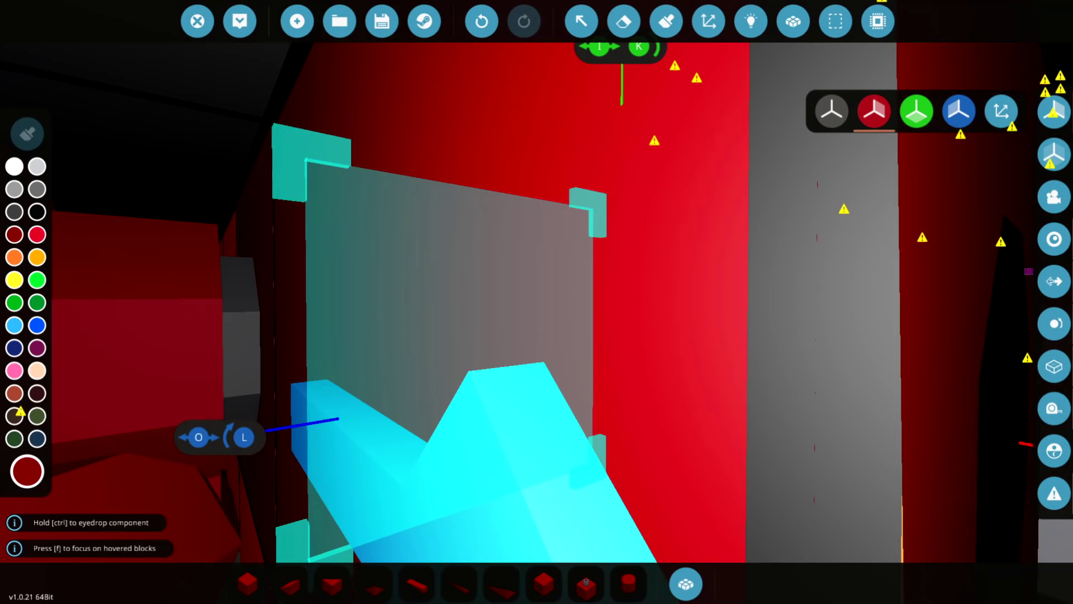
Erase the marked floor blocks in the corridor to open a gap.
key("s")
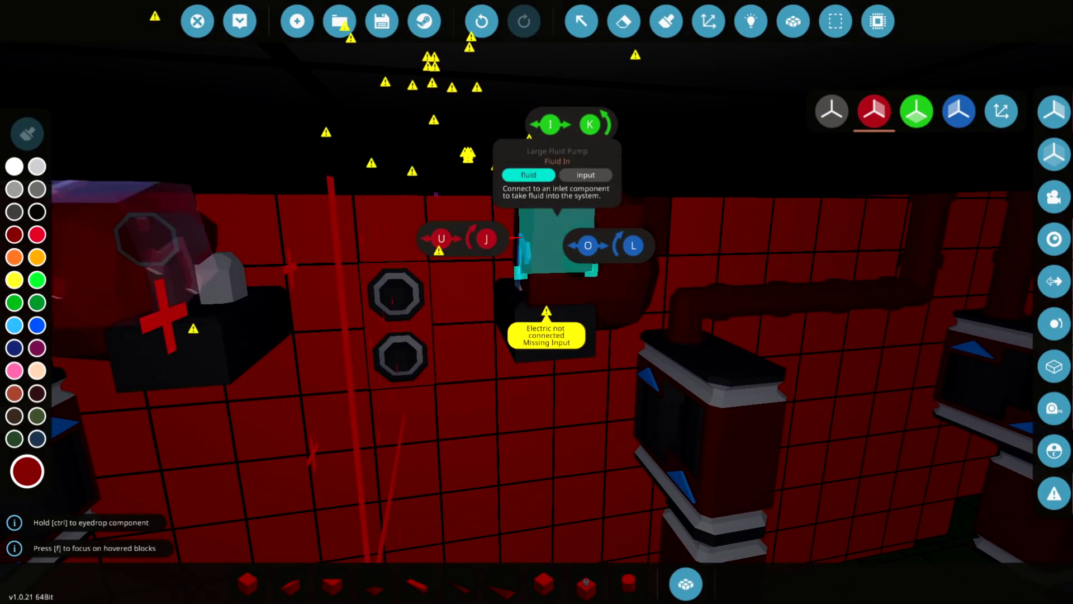
key("a")
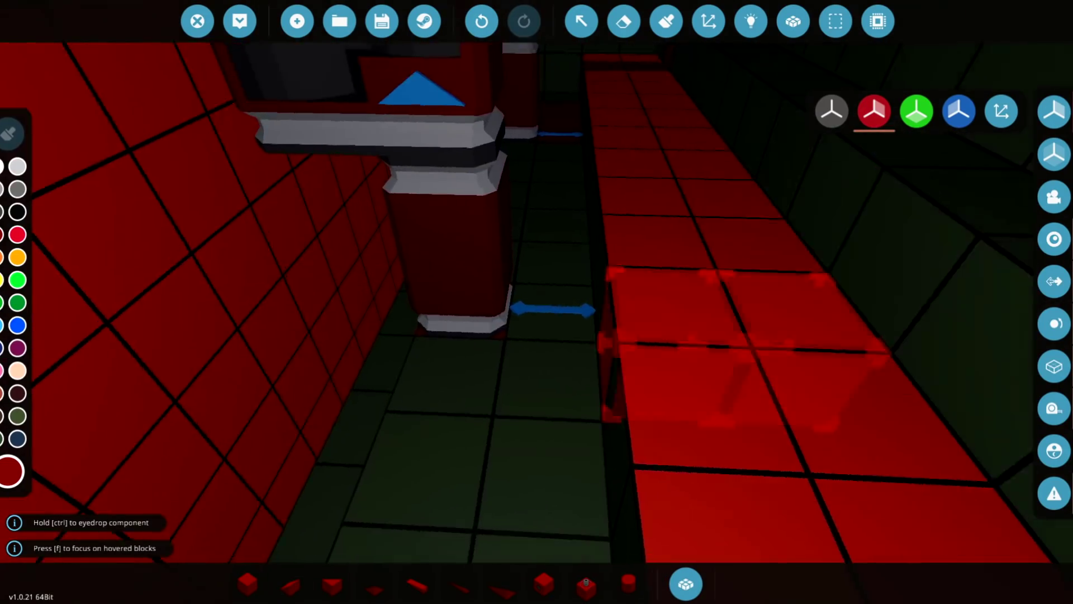
key("w")
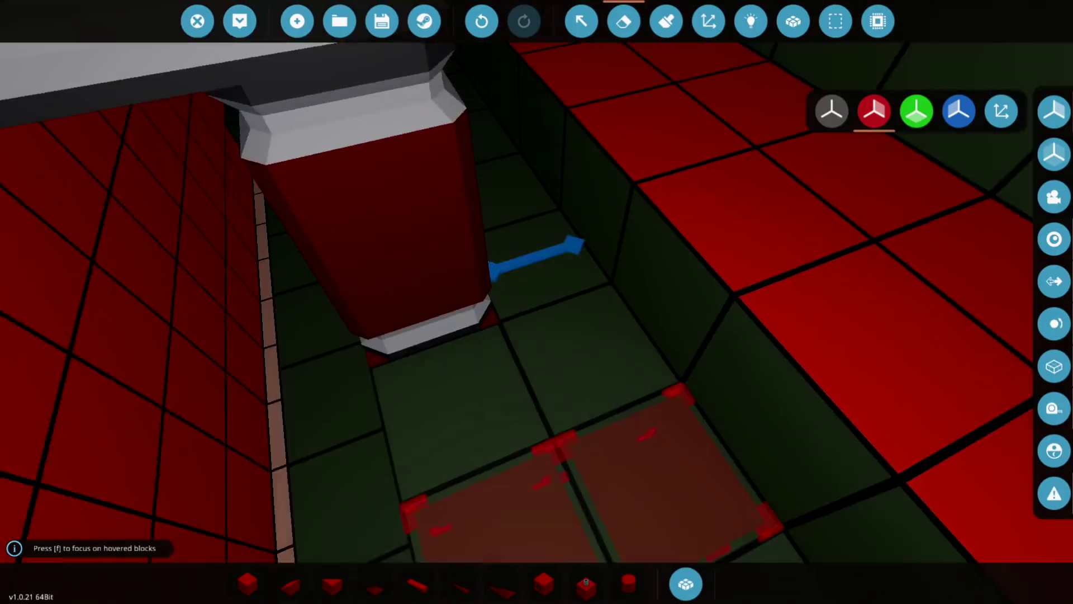
key("w")
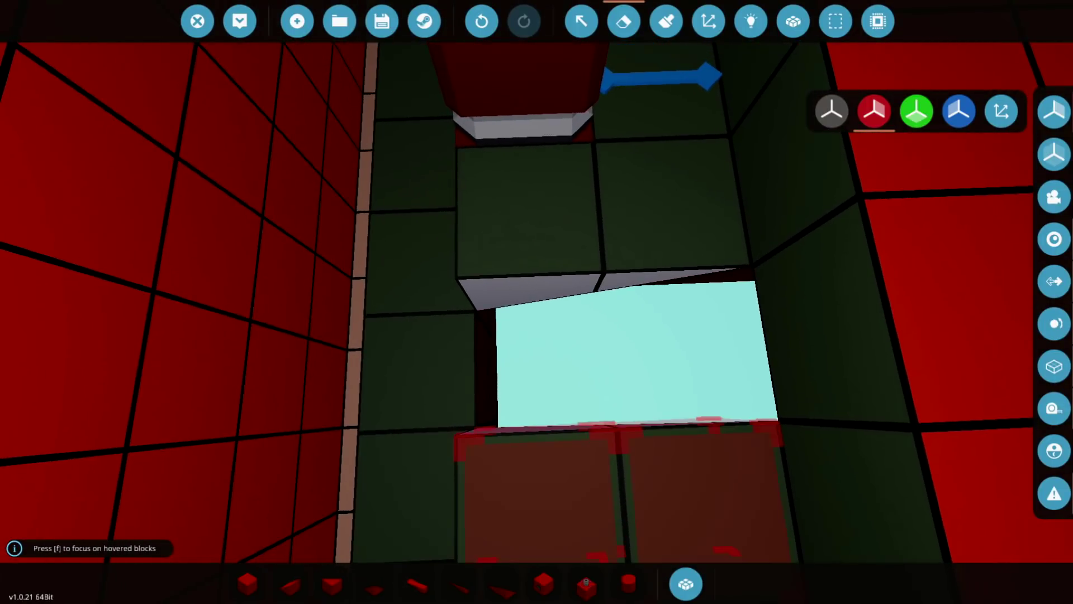
key("Tab")
Pick the Fluid Pipe from a 'flu' search, then undo recent changes to restore the red blocks.
type("flu")
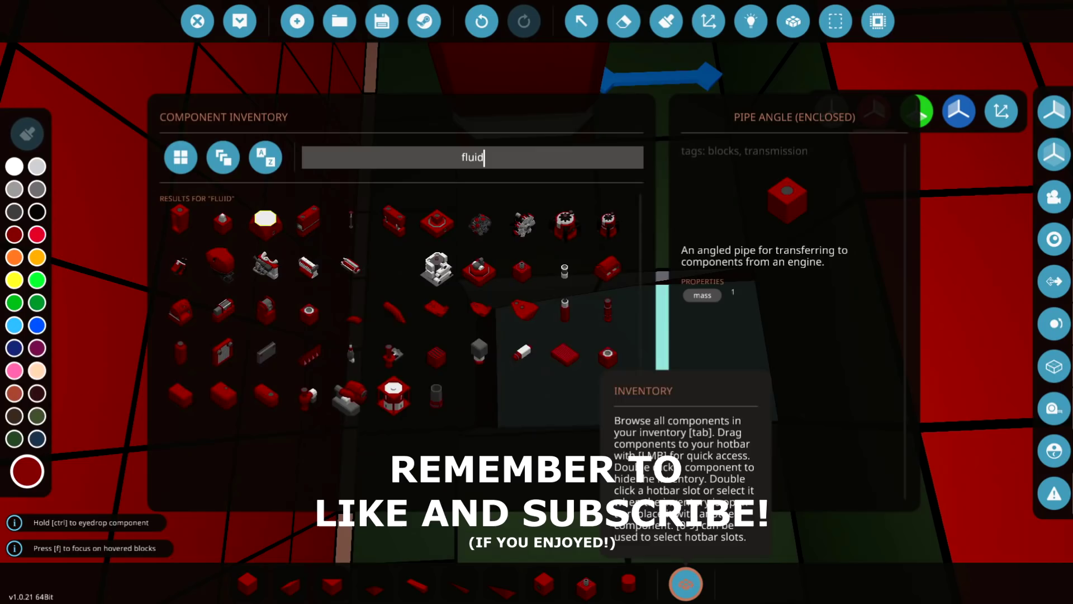
double_click(437, 354)
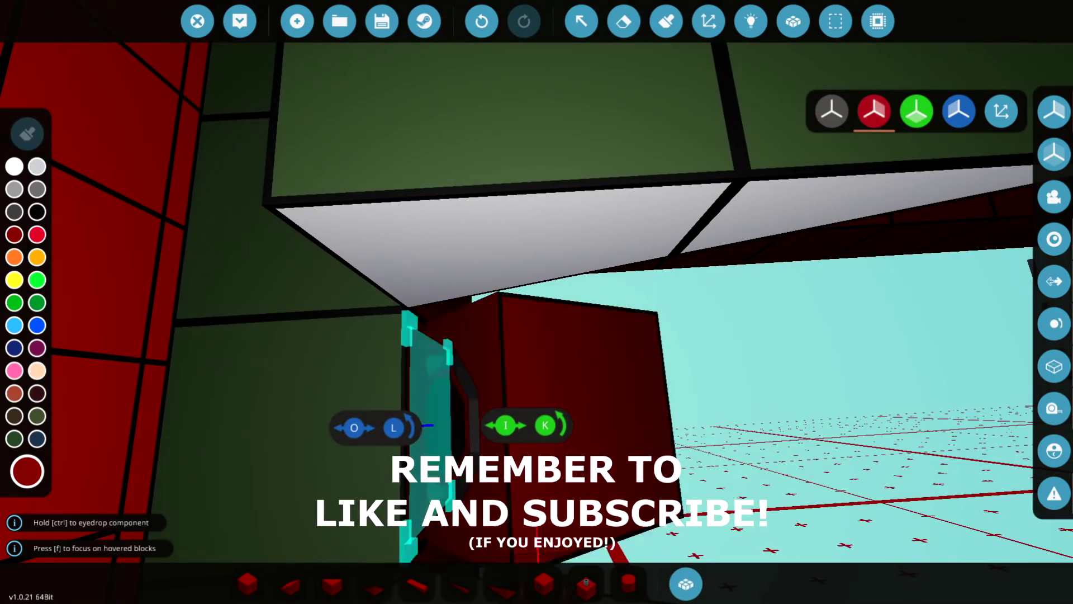
key("w")
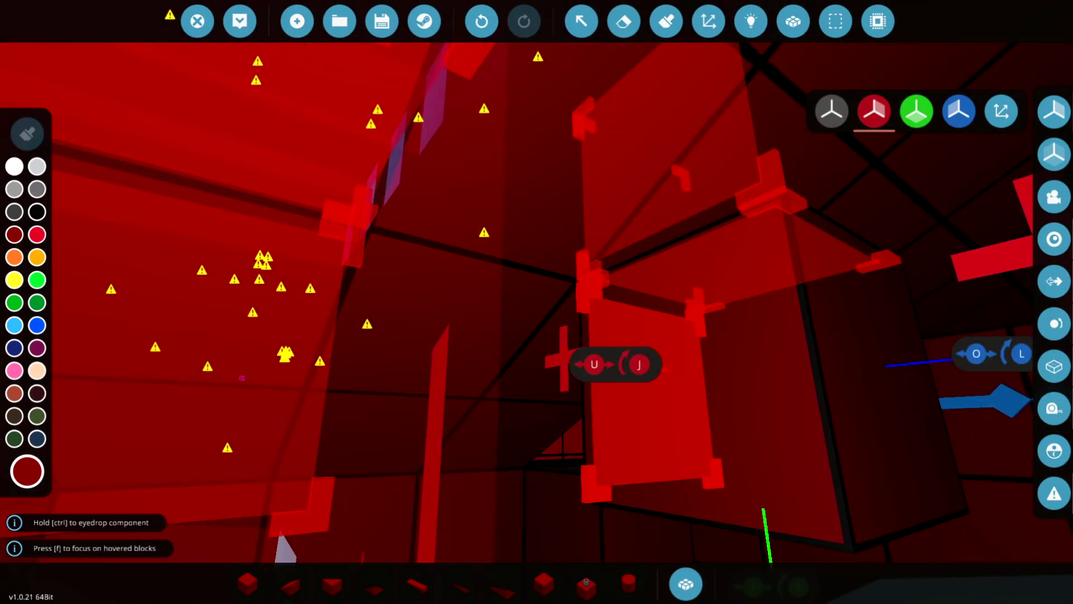
key("s")
key("ctrl+z")
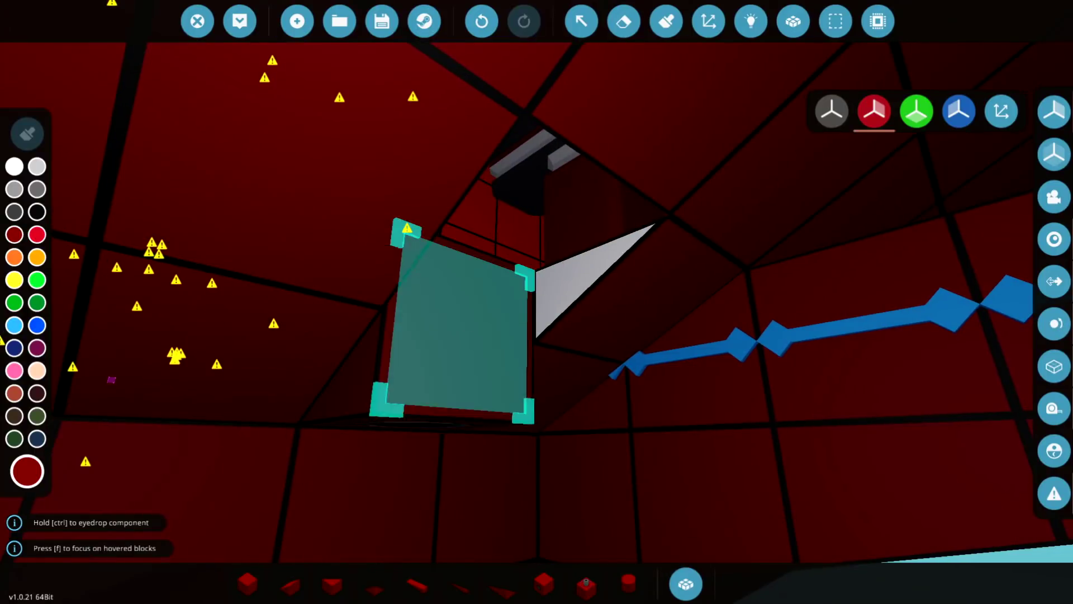
key("ctrl+z")
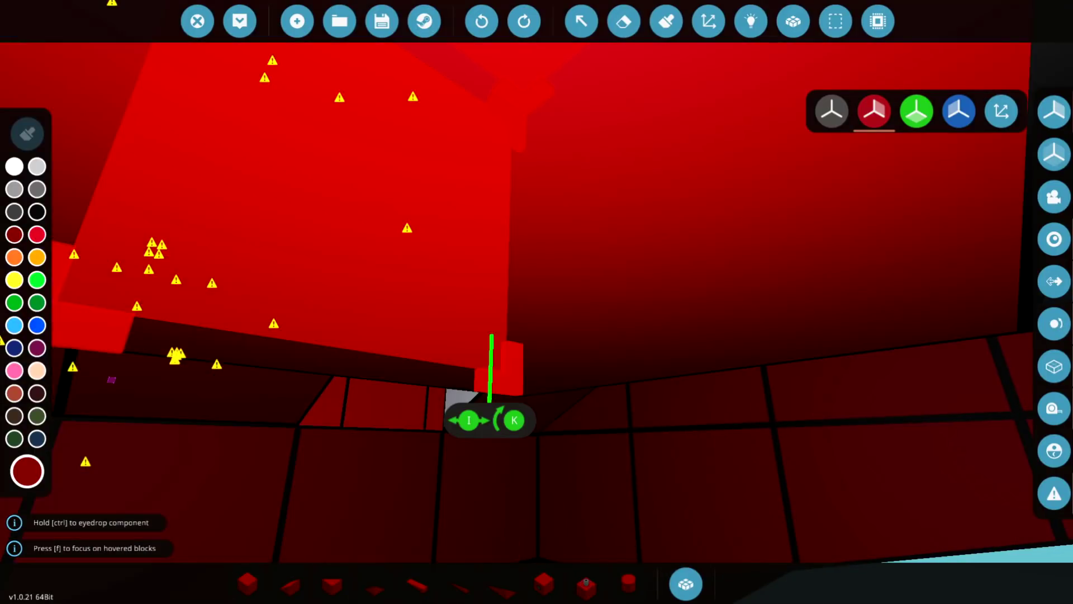
Place a pipe piece on the structure near the engine.
key("w")
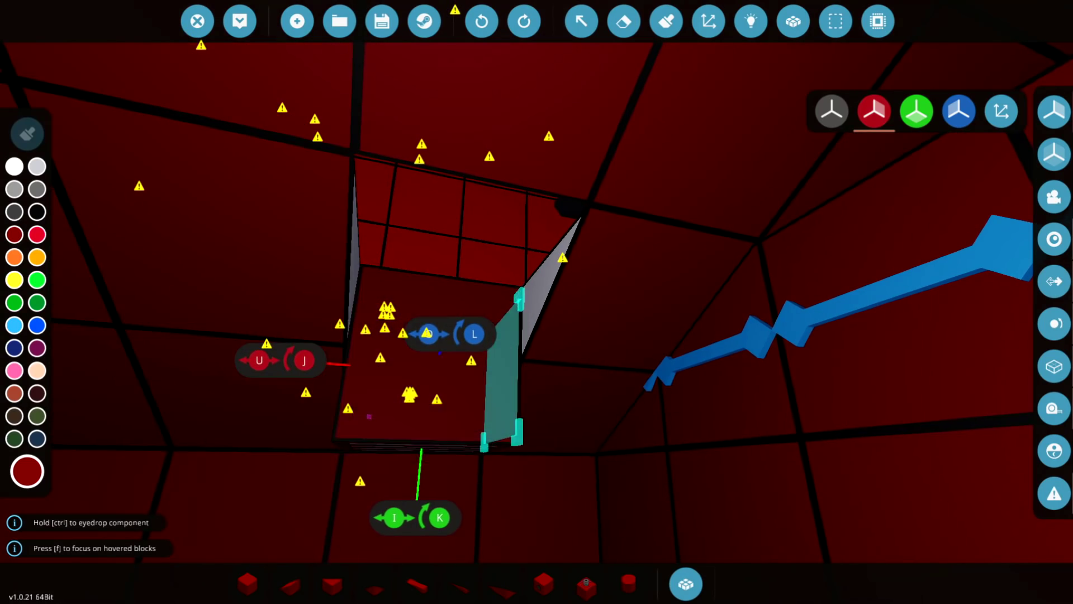
key("f")
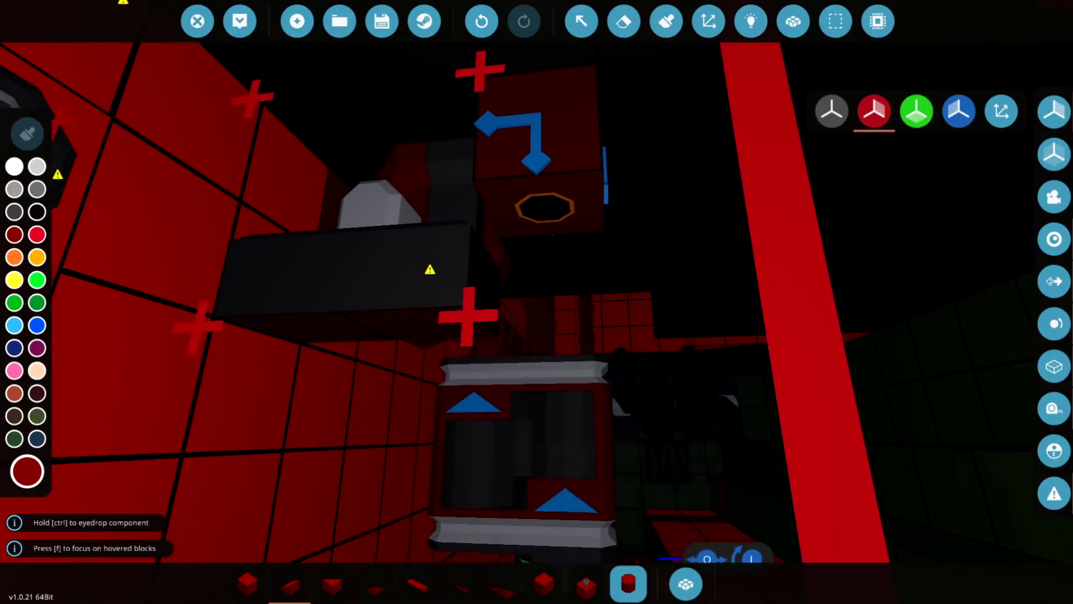
key("q")
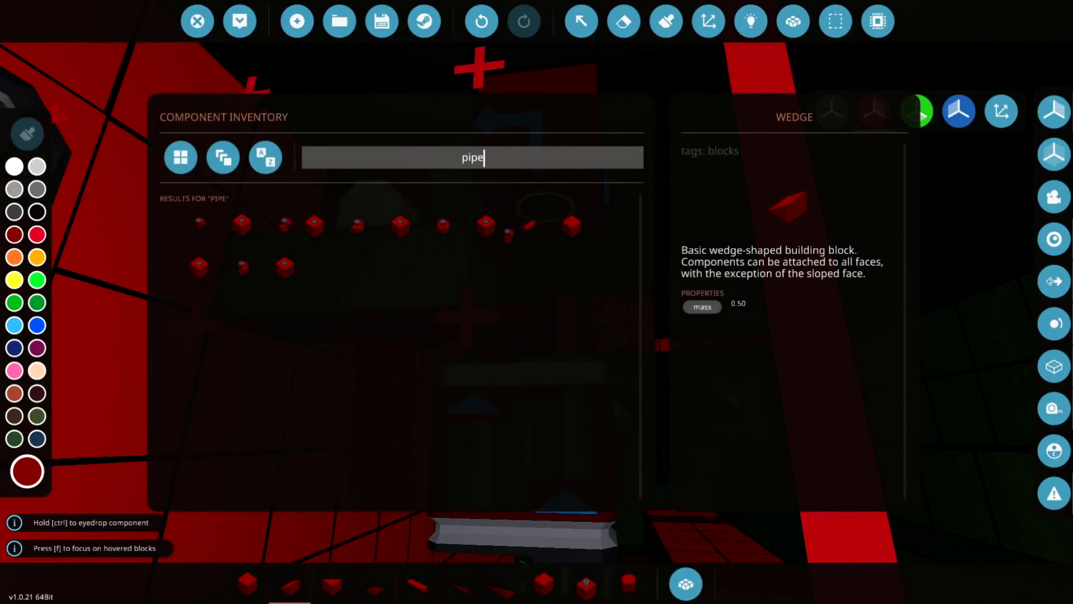
left_click(521, 223)
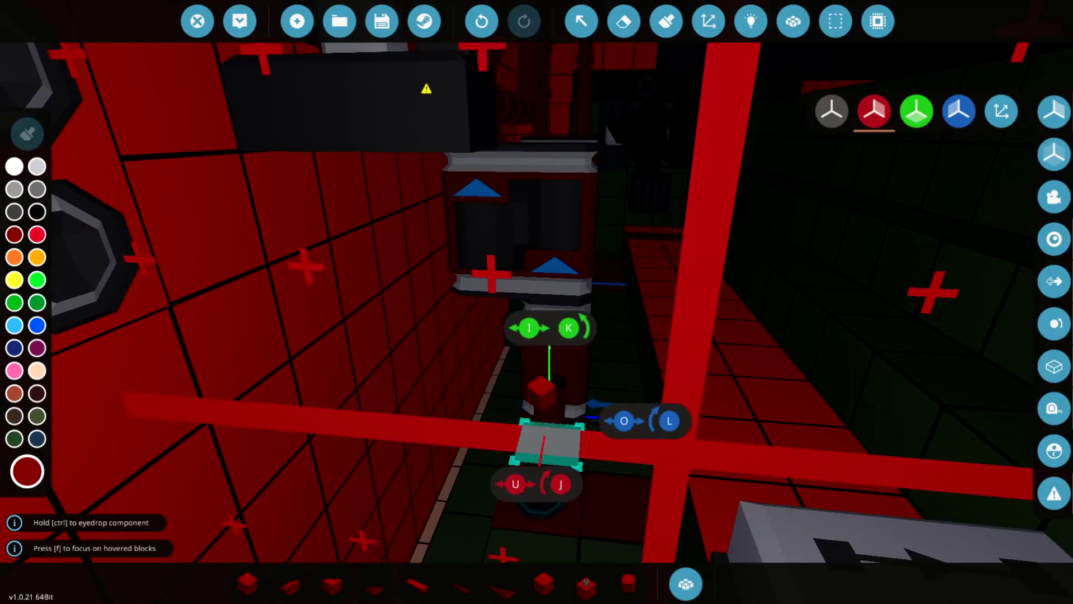
left_click(540, 475)
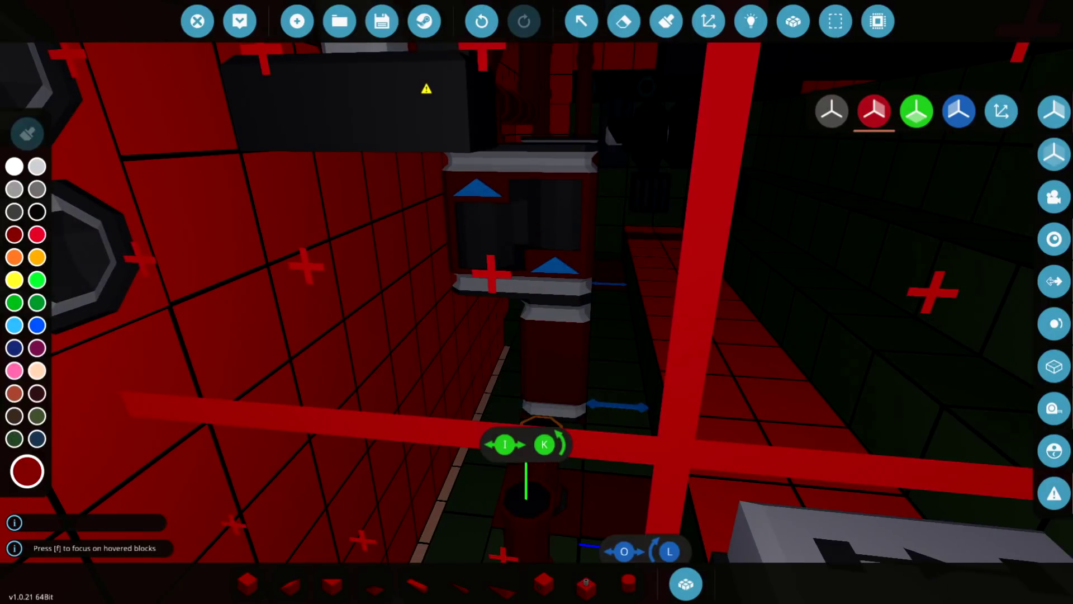
key("s")
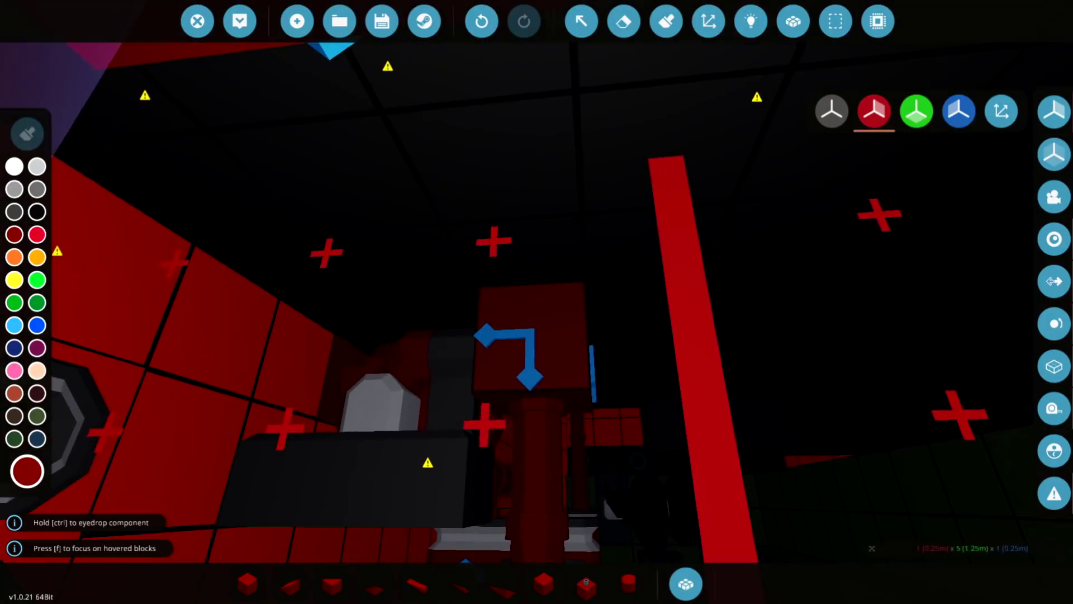
key("s")
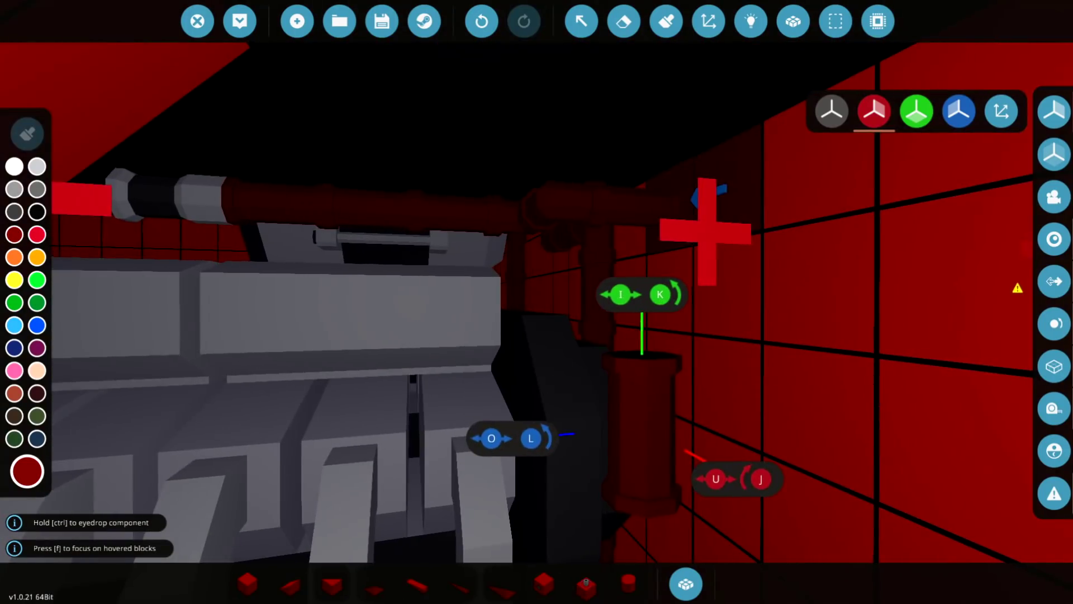
key("s")
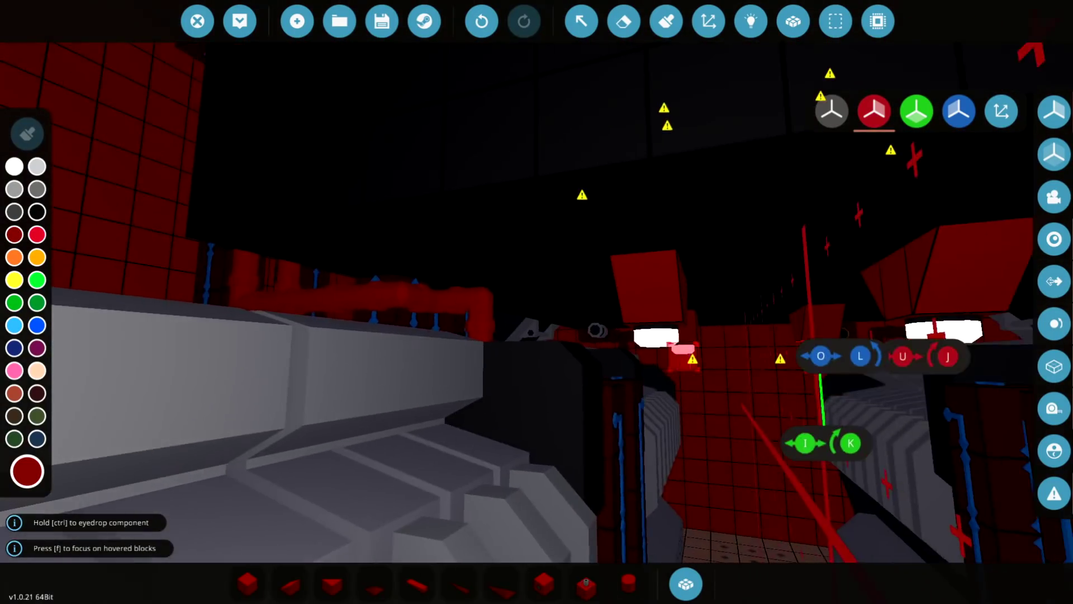
key("s")
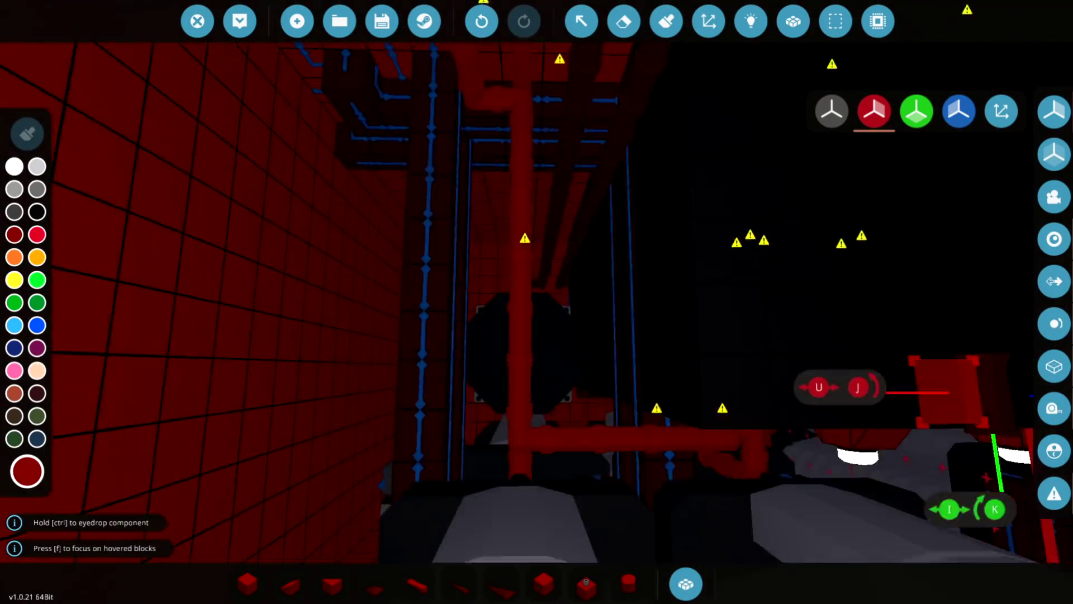
key("s")
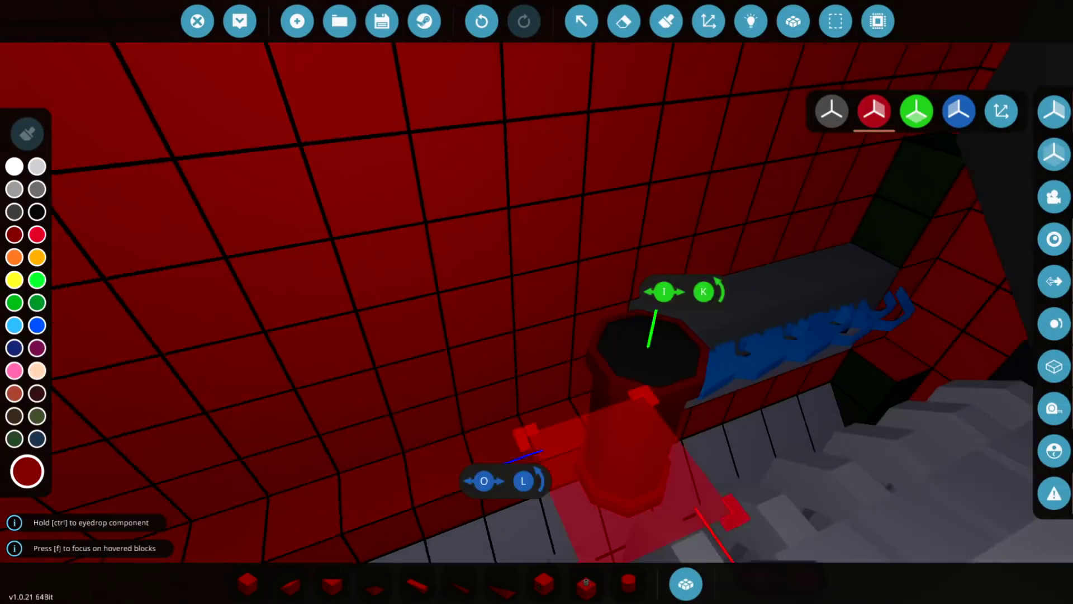
key("s")
Place a Large Fluid Pump against the red wall beside the engine.
key("Tab")
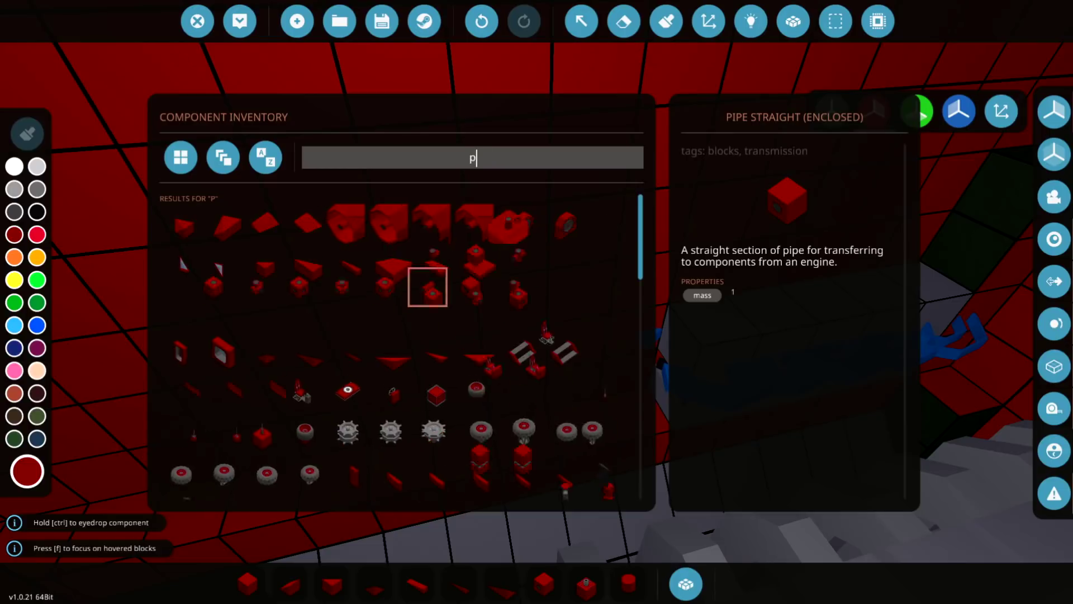
left_click(222, 223)
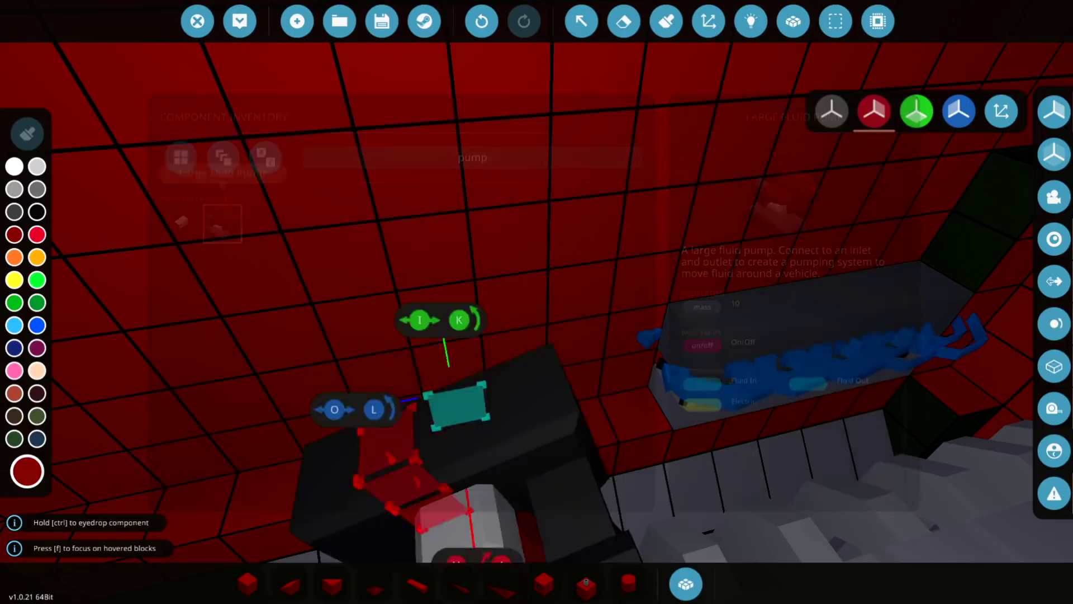
key("s")
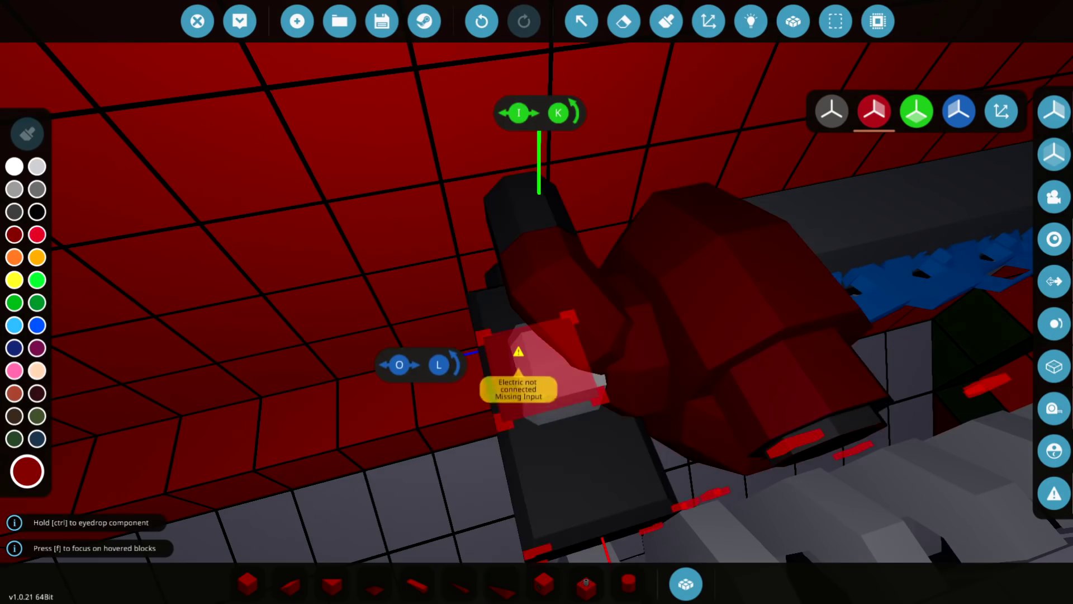
key("e")
key("a")
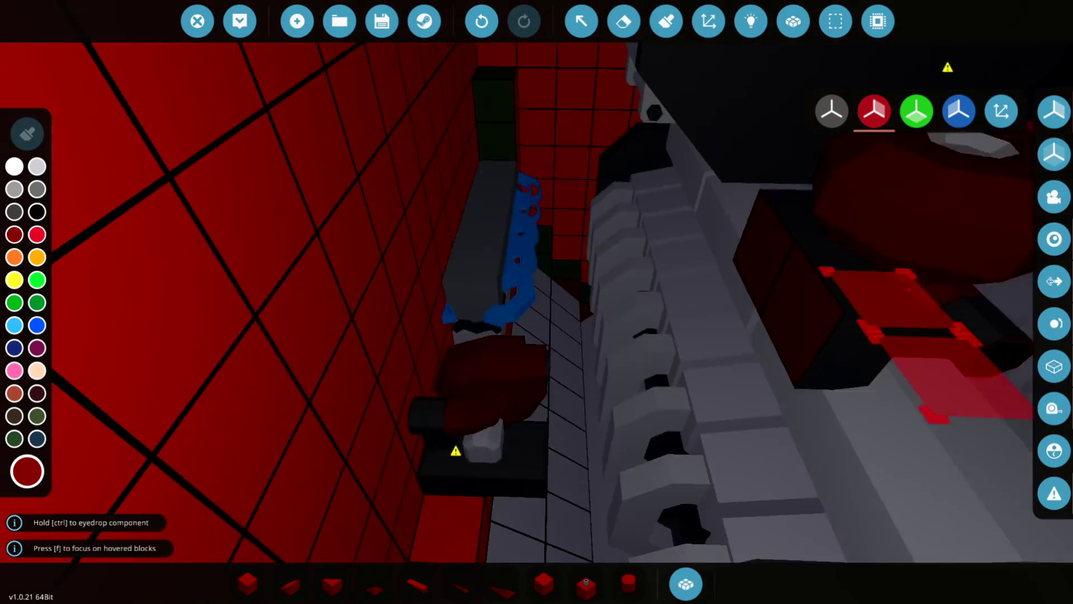
key("d")
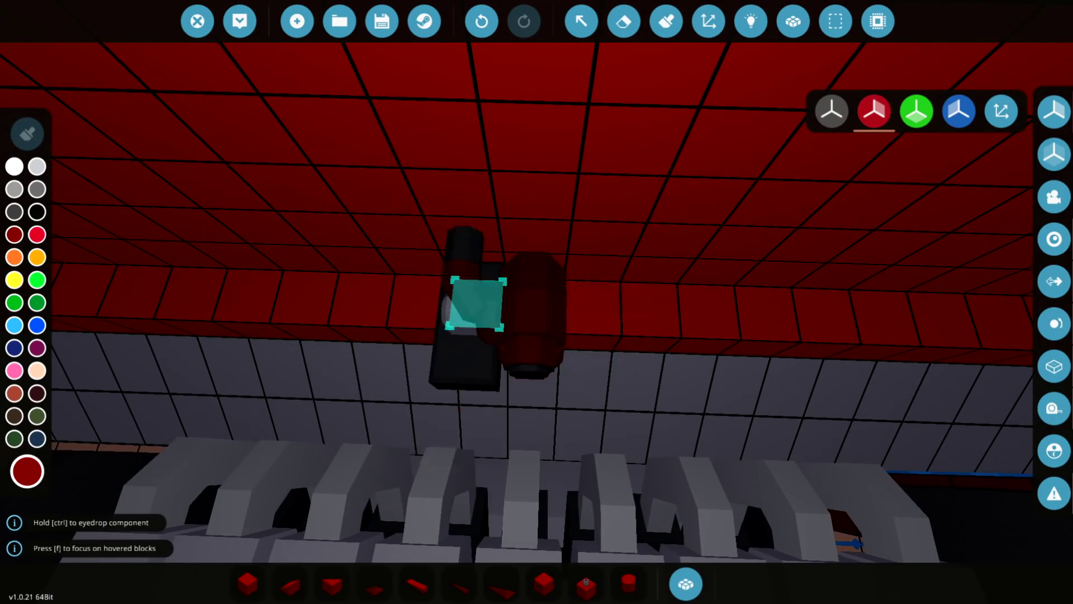
key("w")
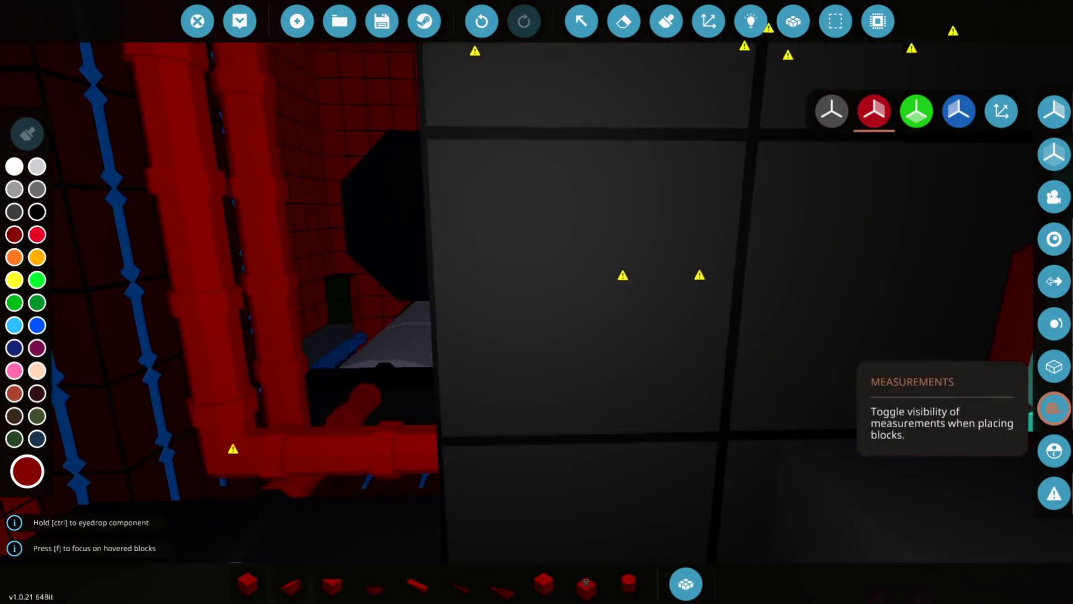
key("s")
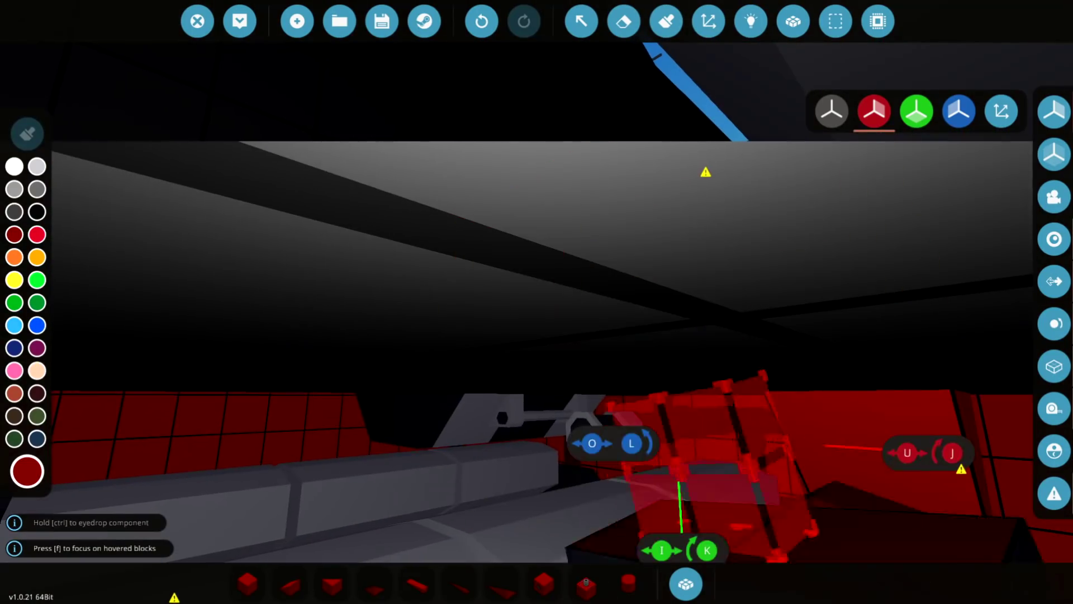
Switch to the cylindrical part and line it up at the pump's wall.
key("0")
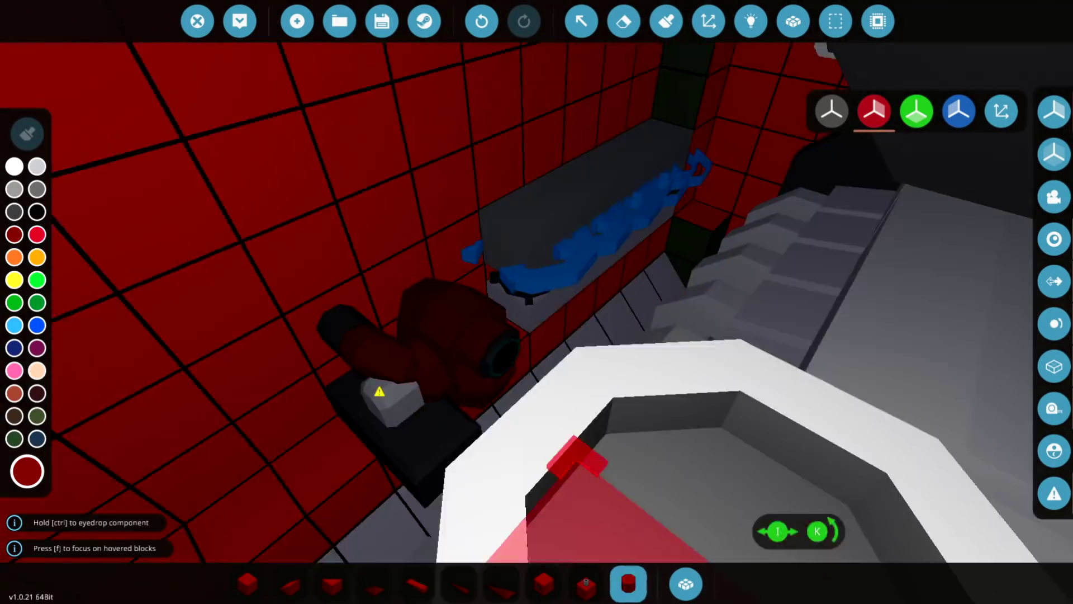
key("s")
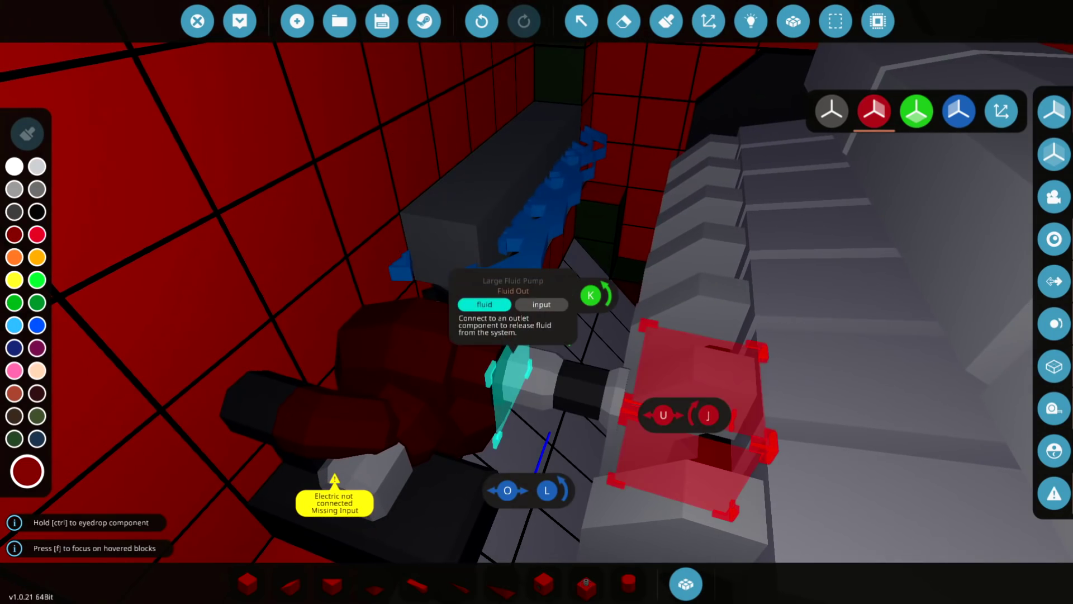
key("s")
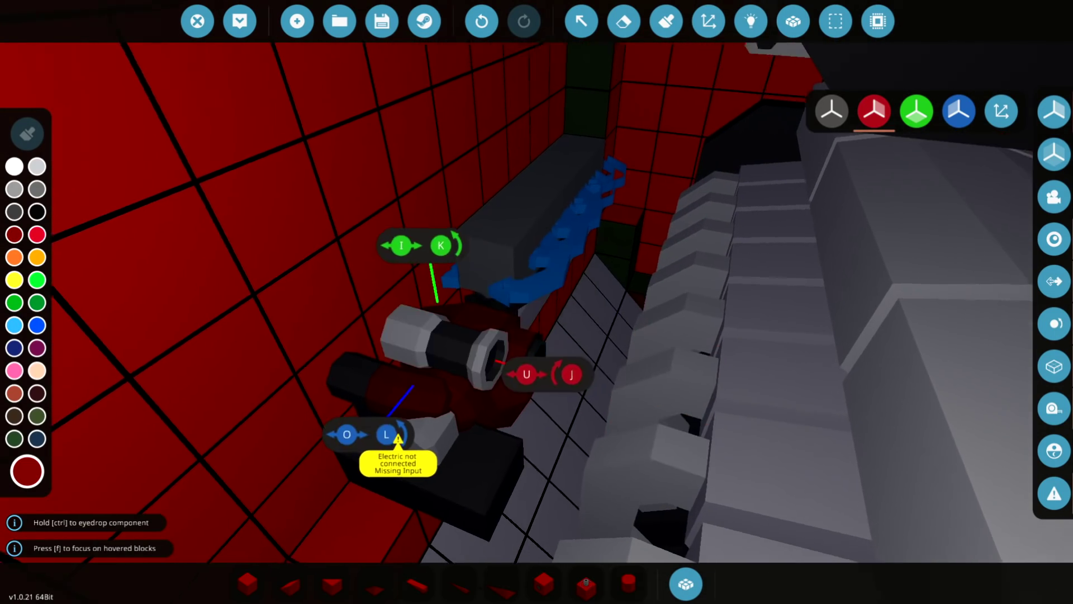
key("e")
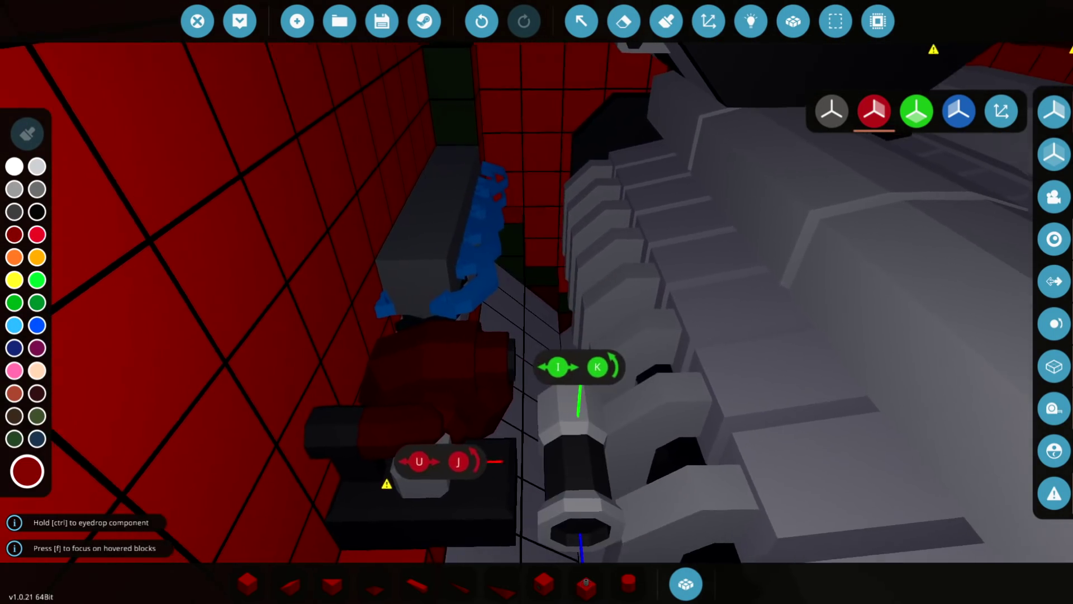
key("w")
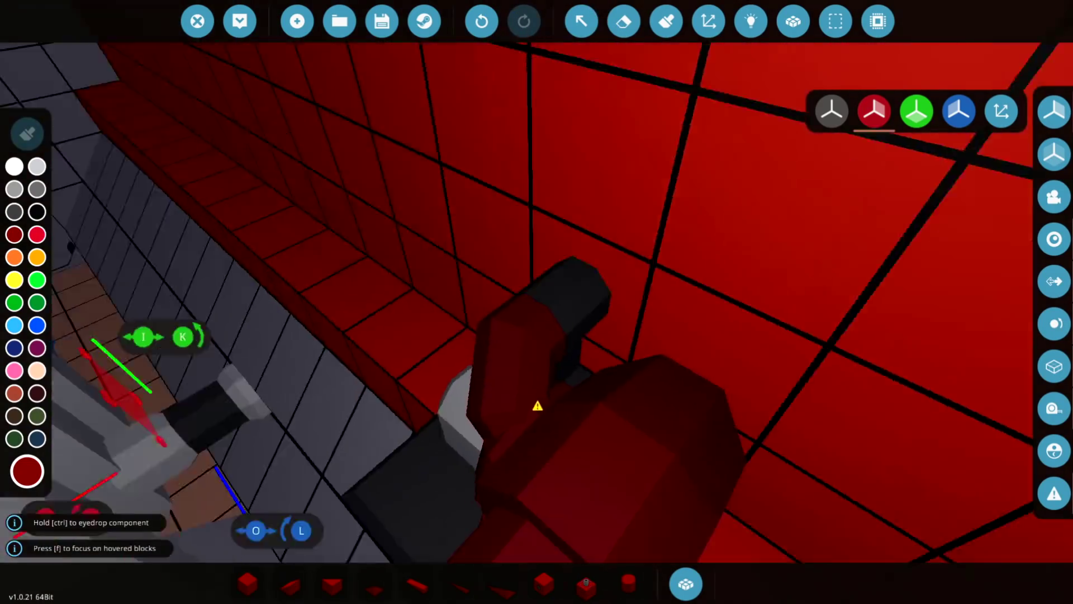
key("w")
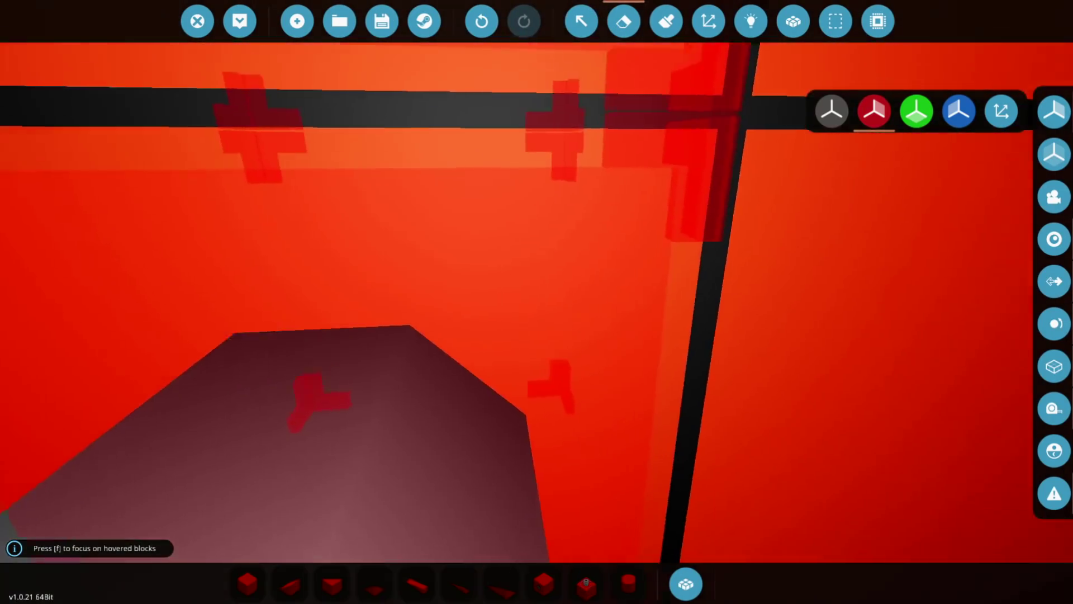
Place the Large Fluid Pump in the engine bay wall by the red column.
key("s")
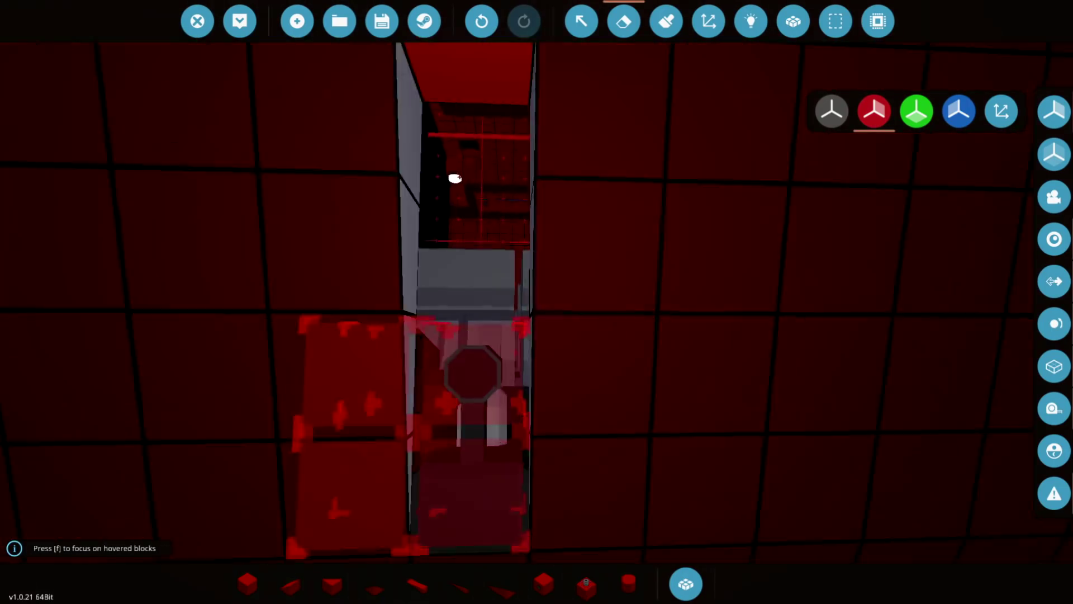
key("s")
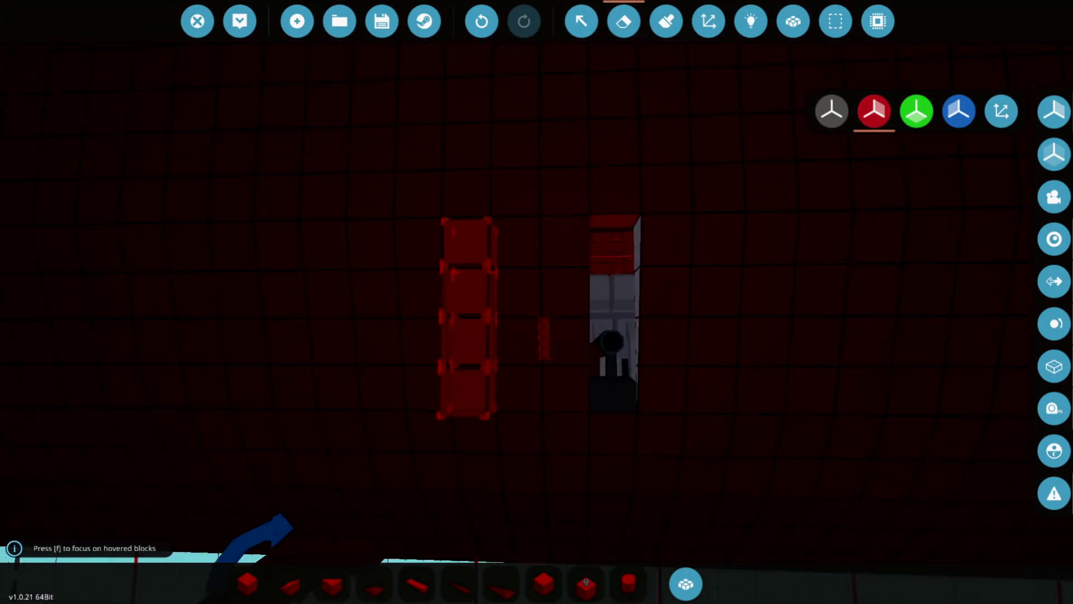
key("f")
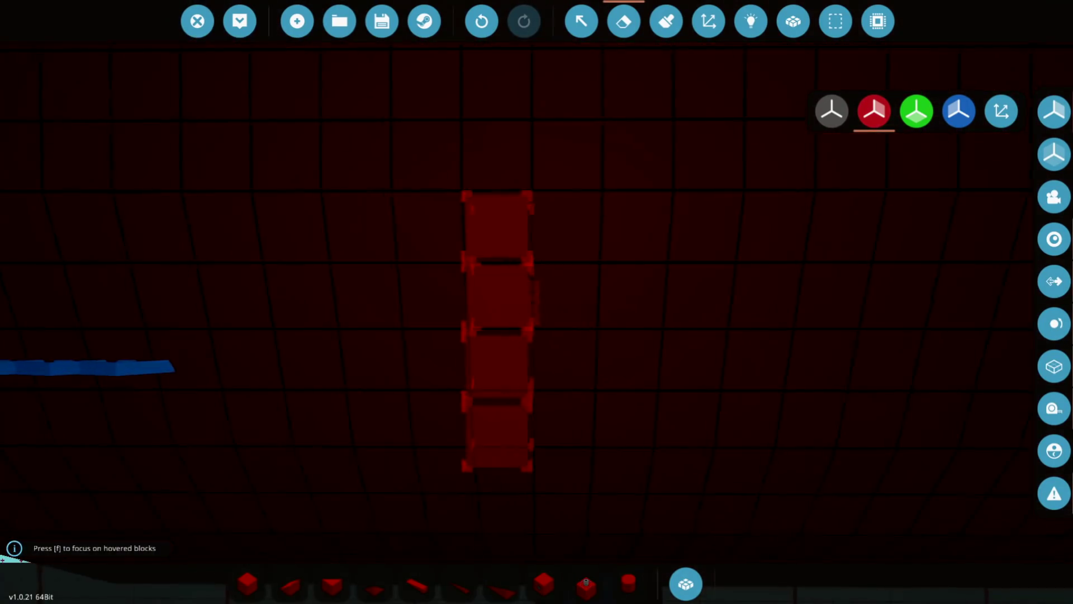
key("w")
key("d")
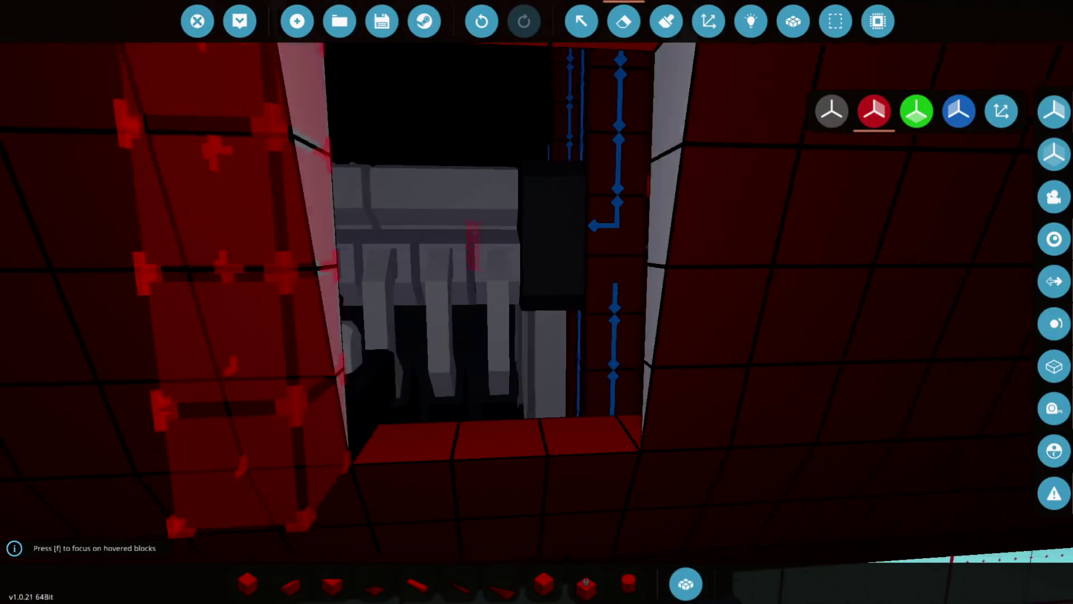
key("a")
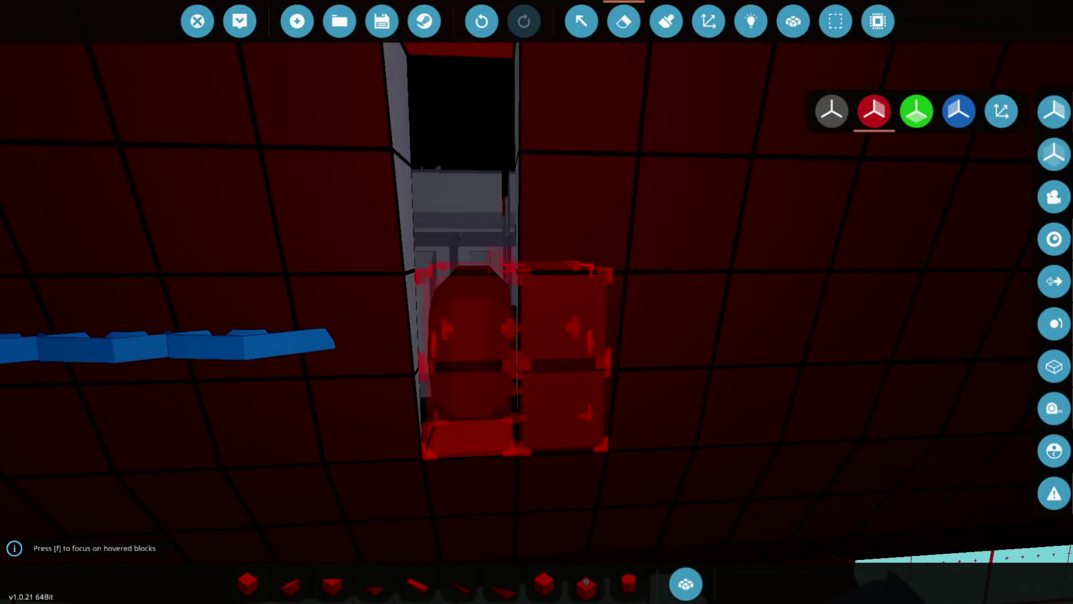
key("a")
left_click(685, 584)
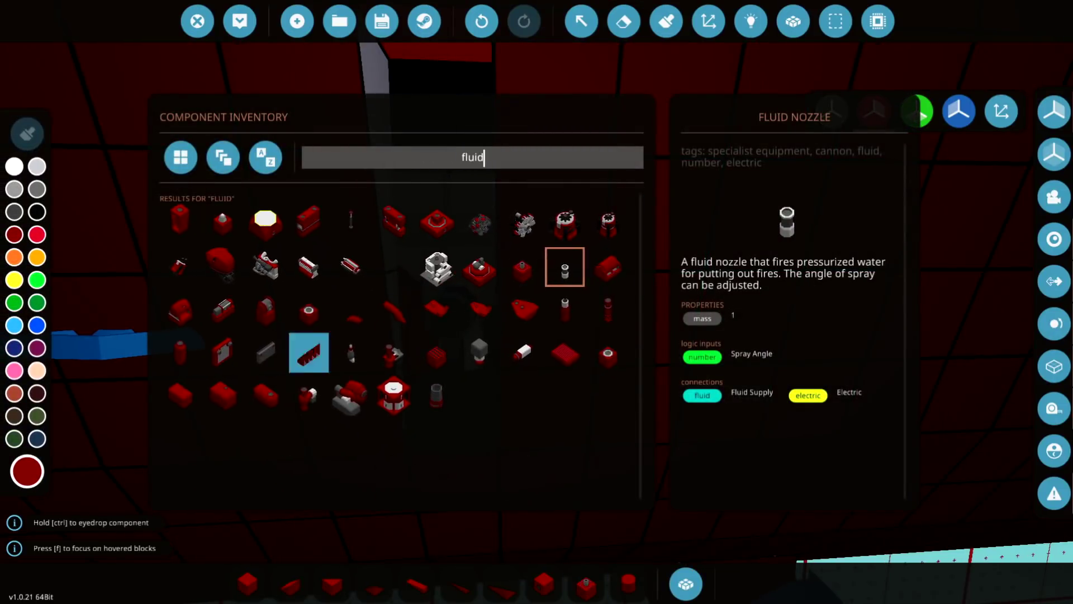
left_click(438, 352)
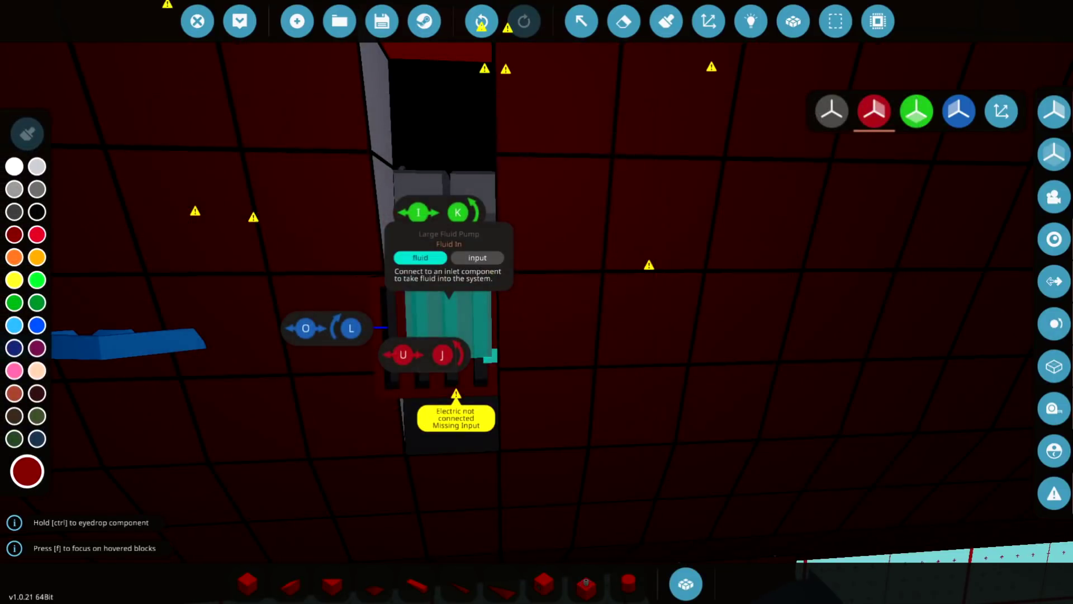
key("a")
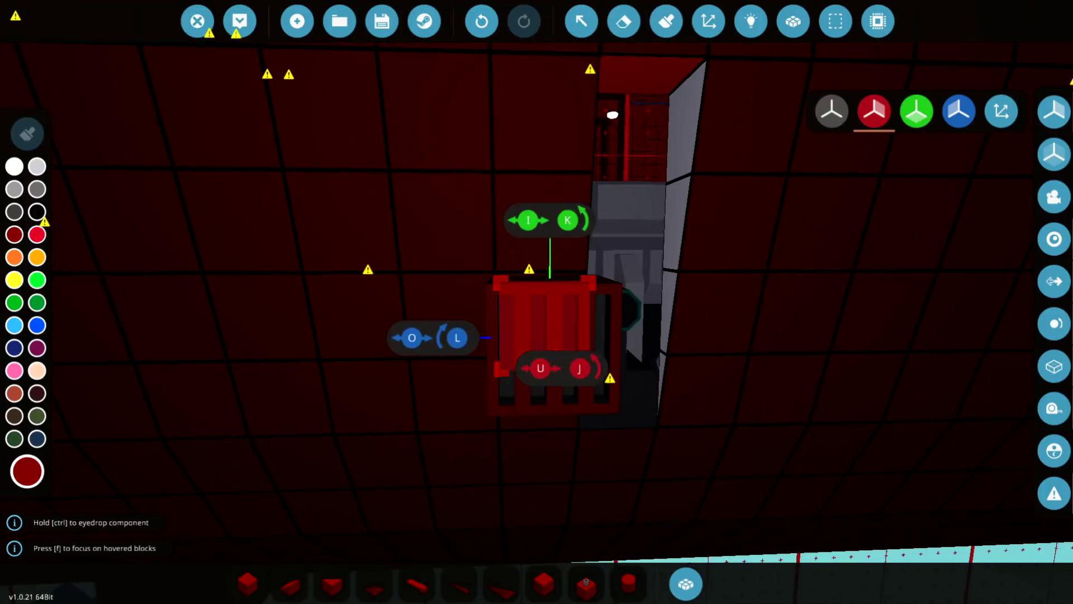
key("d")
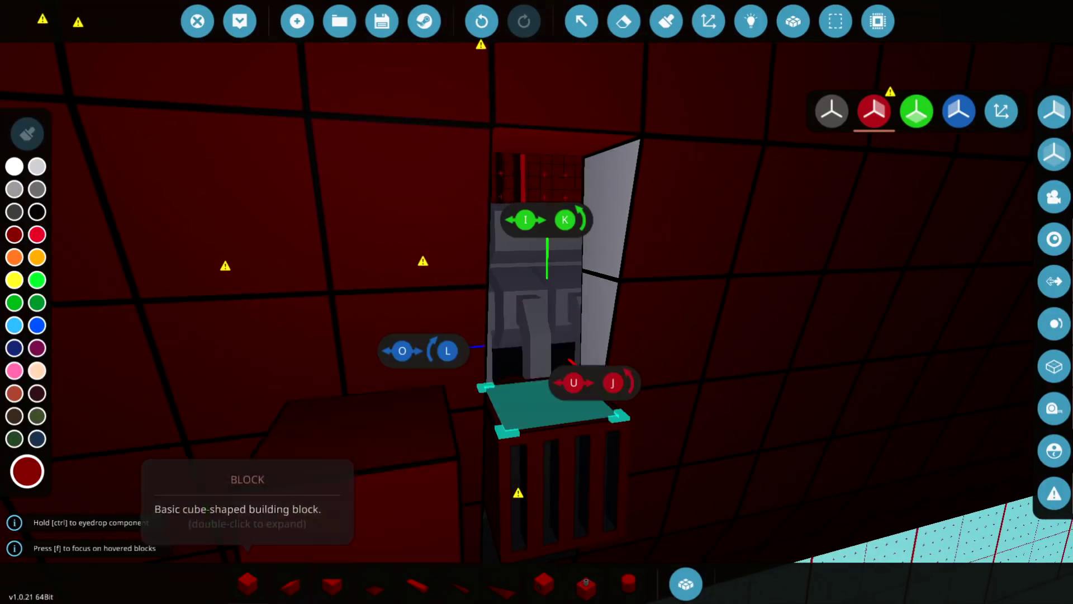
Fit basic block and wedge pieces around the pump from beneath the hull.
left_click(248, 584)
key("s")
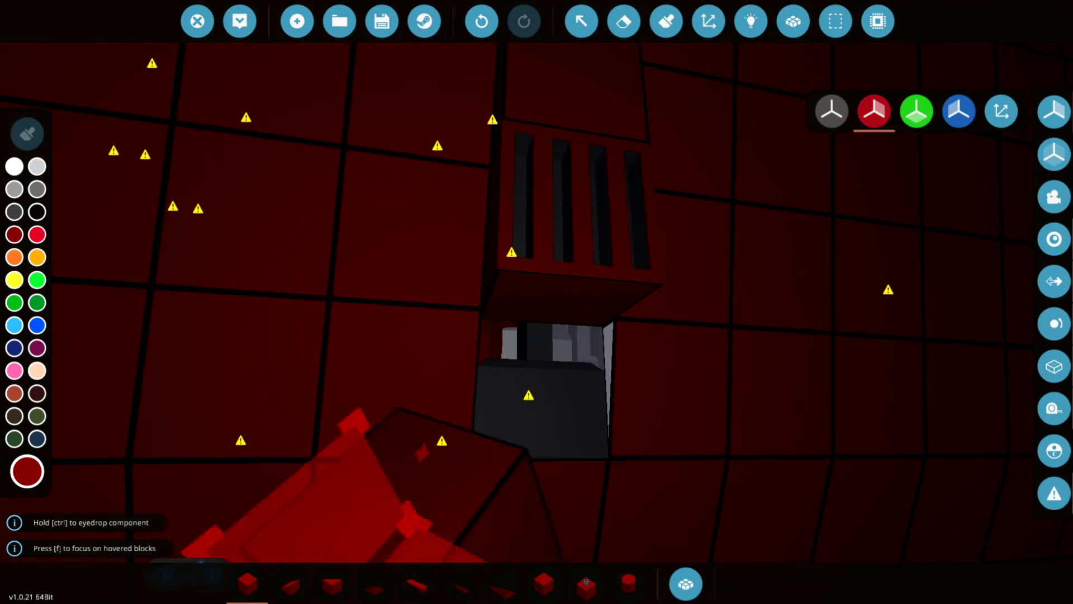
left_click(332, 584)
left_click(291, 584)
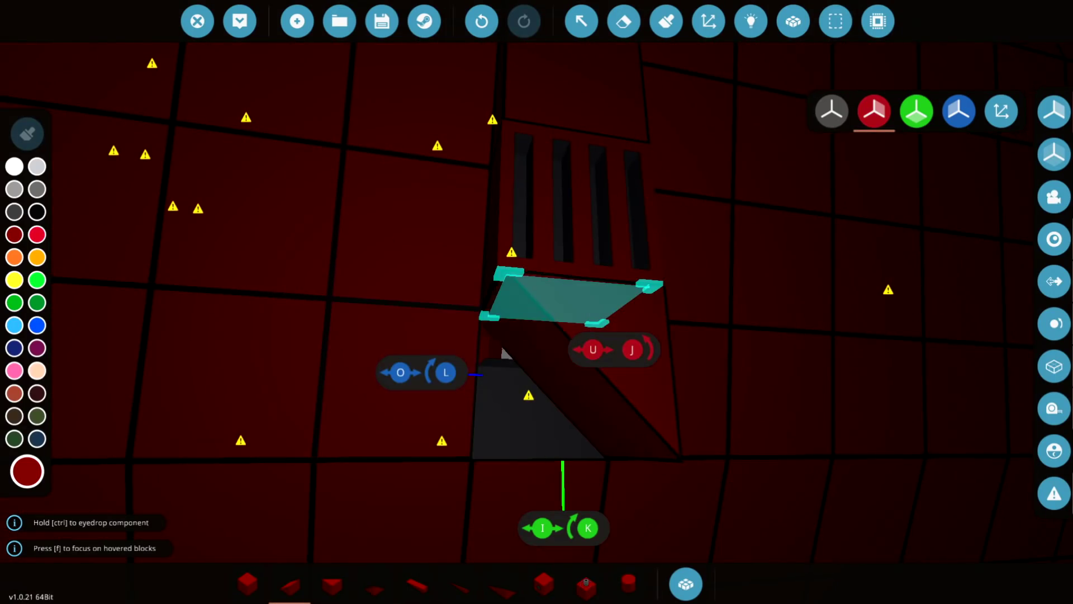
key("s")
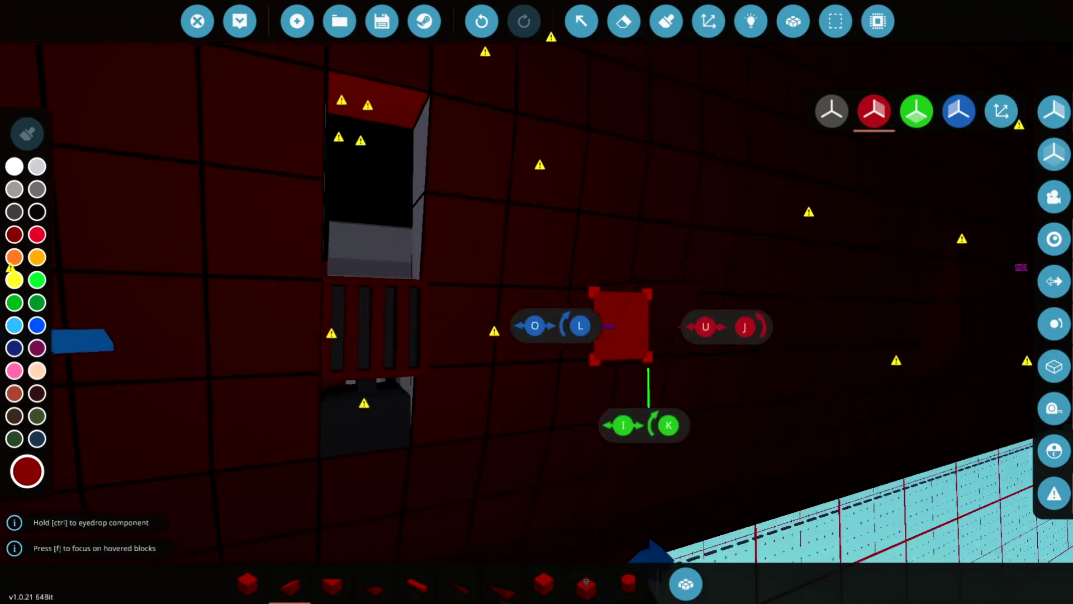
key("a")
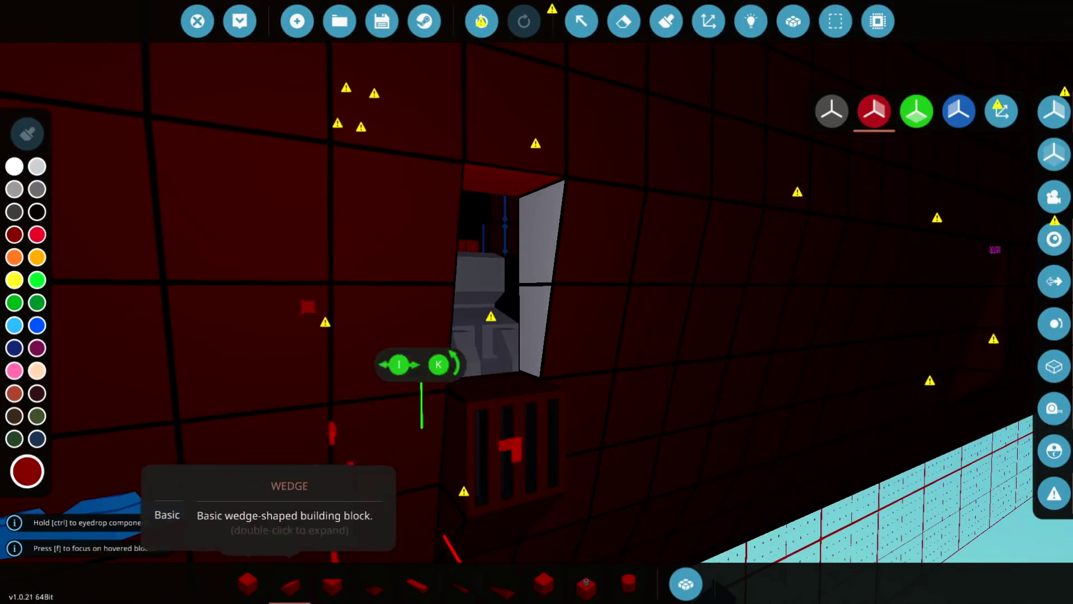
left_click(247, 584)
key("s")
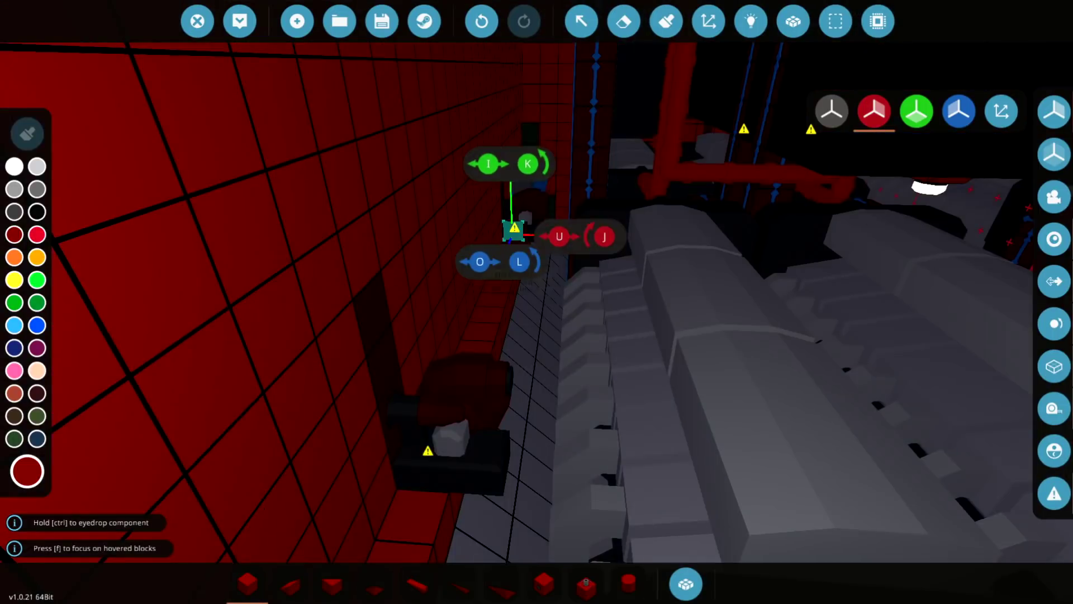
key("w")
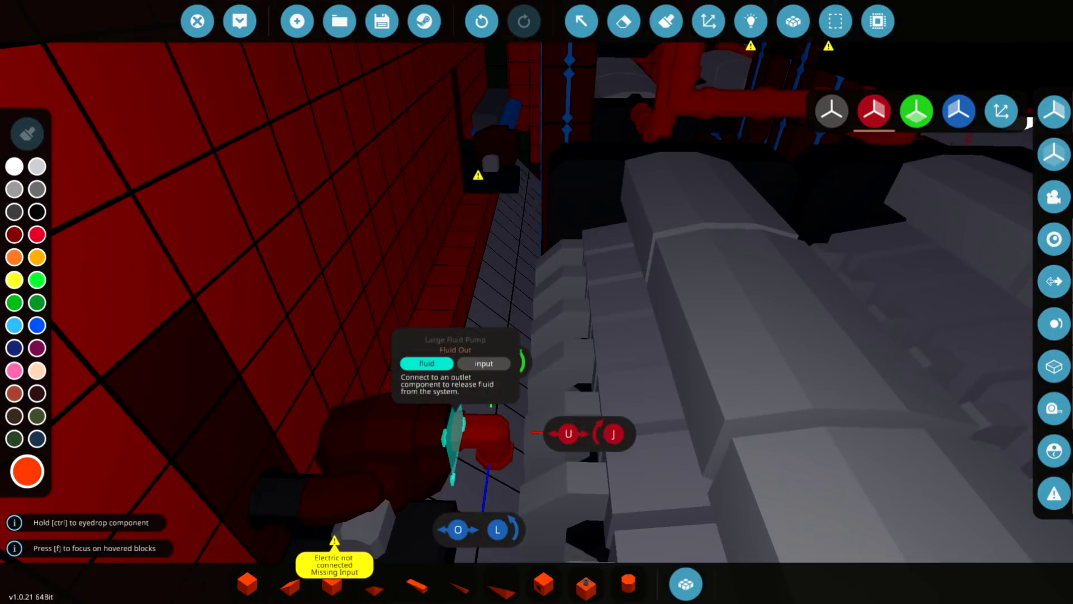
Search 'pipe' and select a straight pipe piece at the pump's outlet side.
key("f")
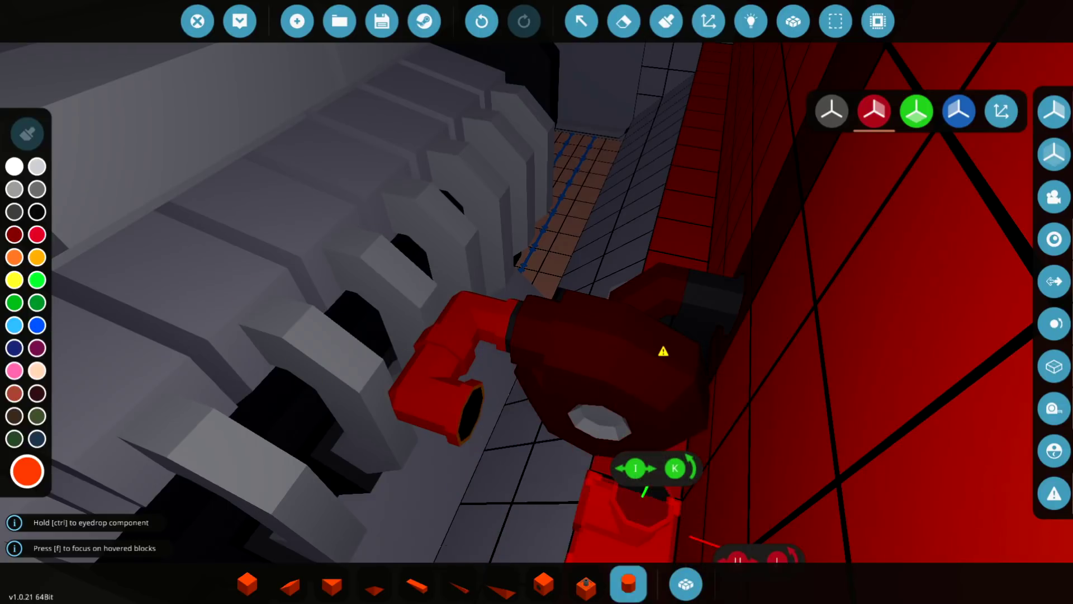
left_click(685, 583)
type("pipe")
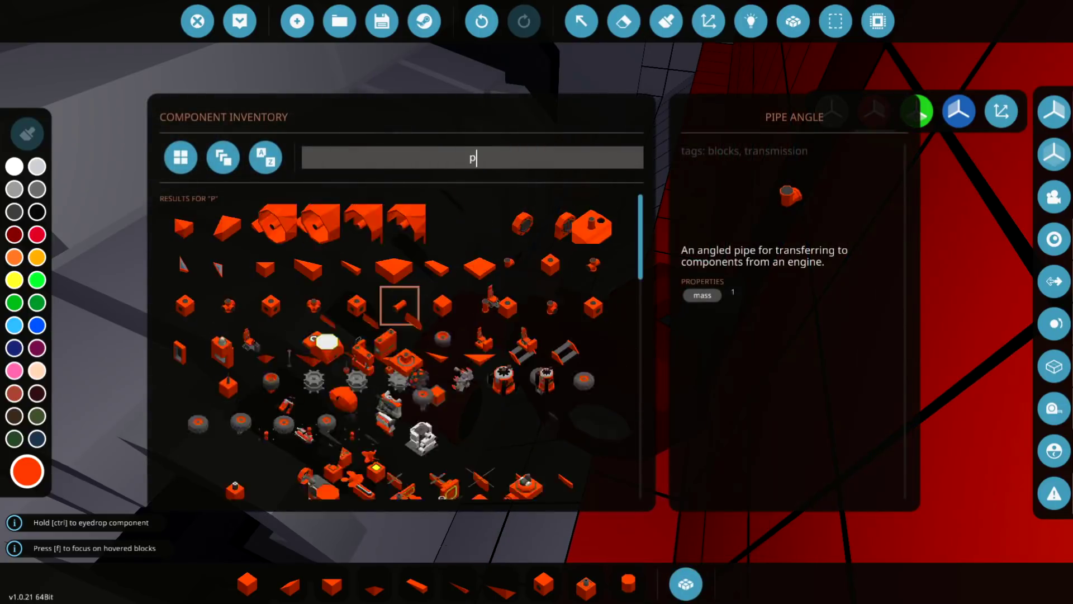
left_click(522, 224)
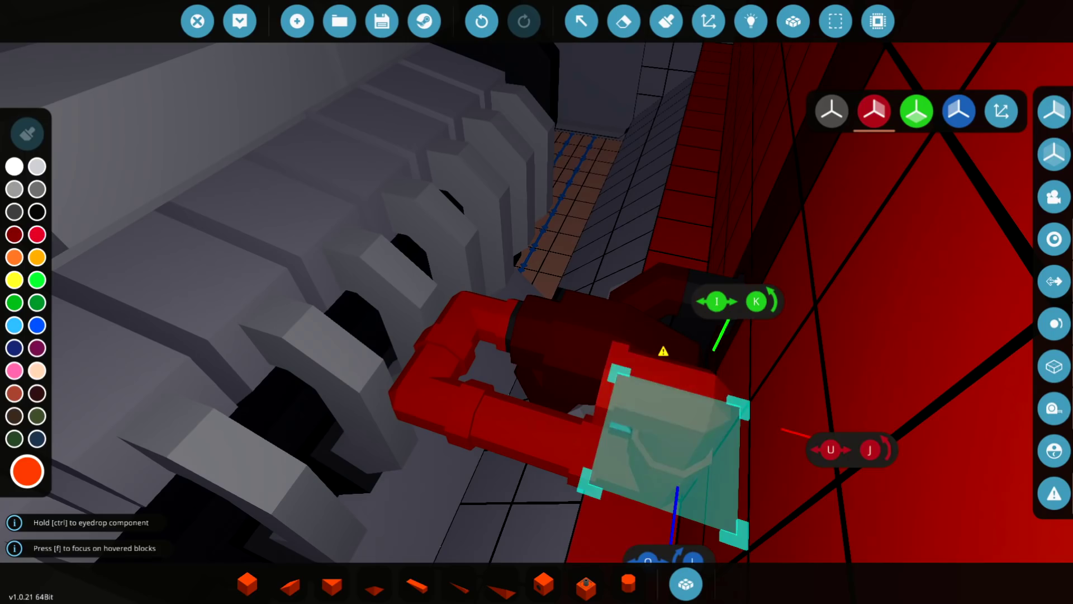
Run the straight pipe from the pump outlet wall toward the red pipe by the engine.
key("w")
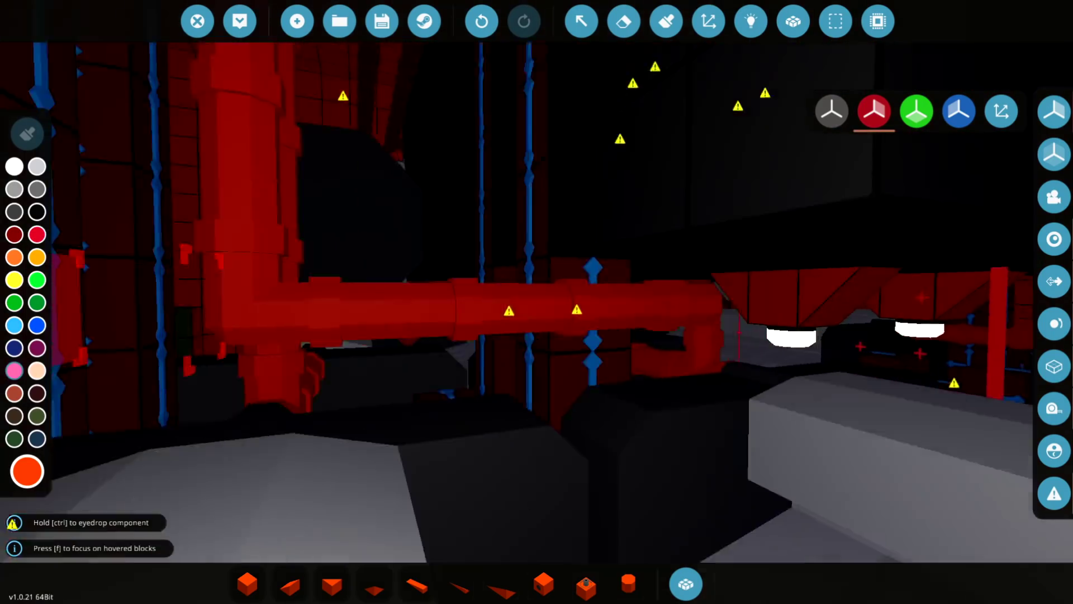
key("w")
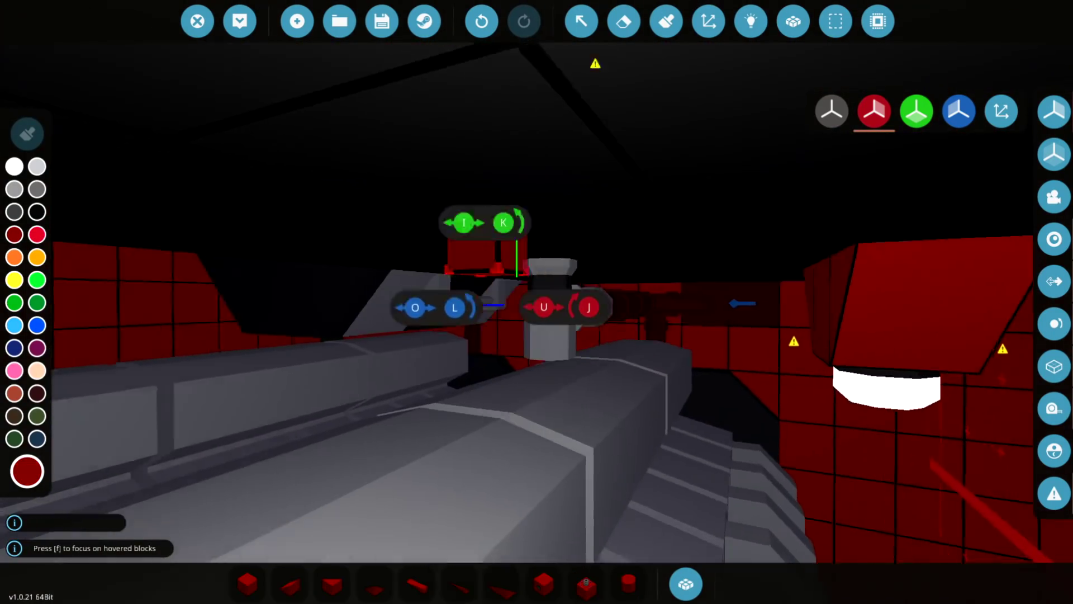
key("w")
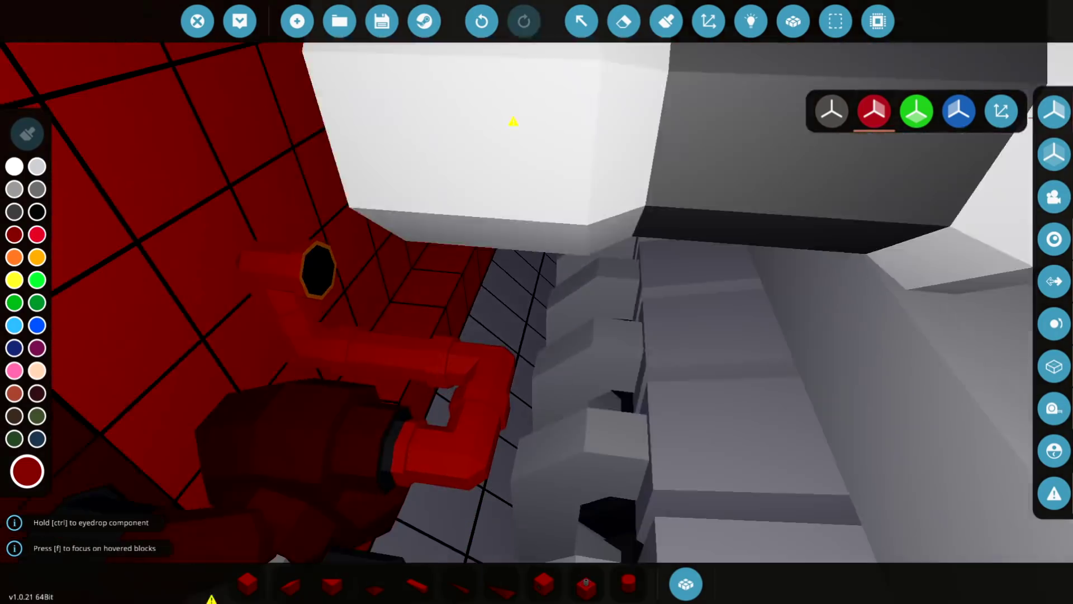
key("w")
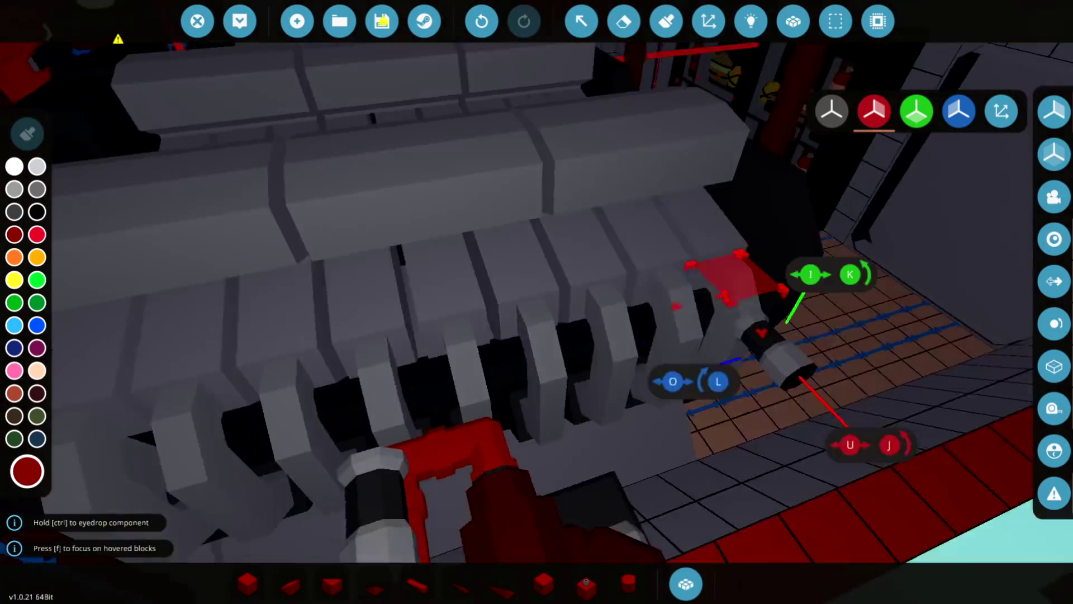
key("w")
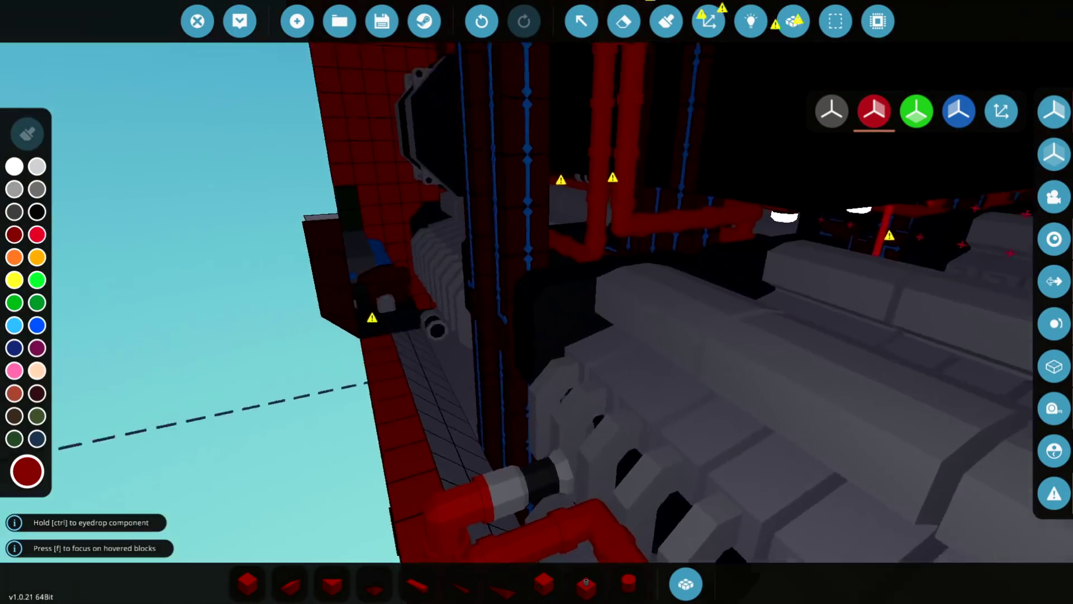
key("w")
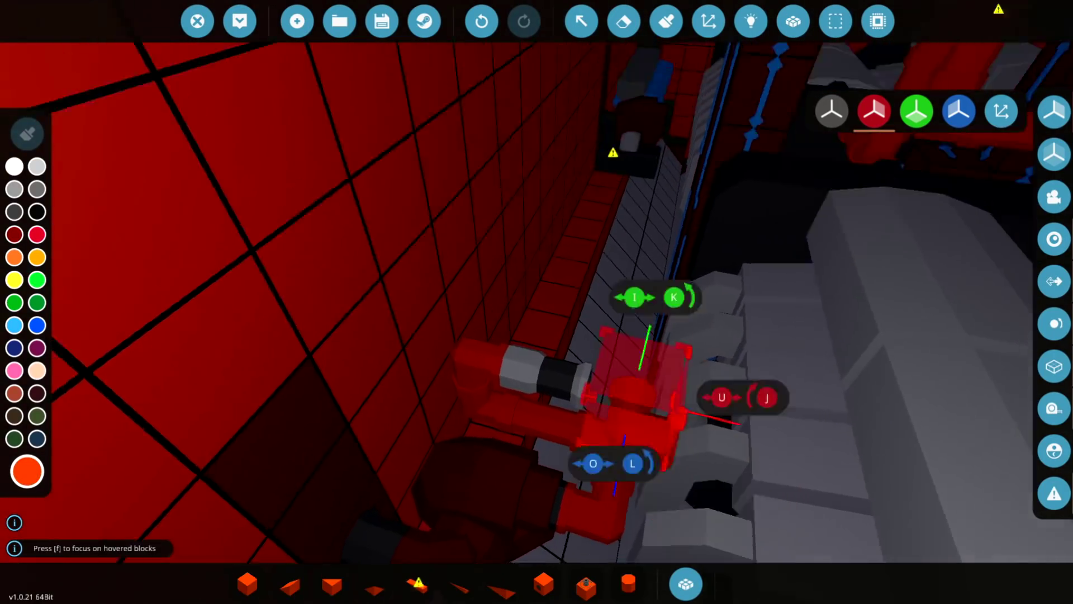
key("w")
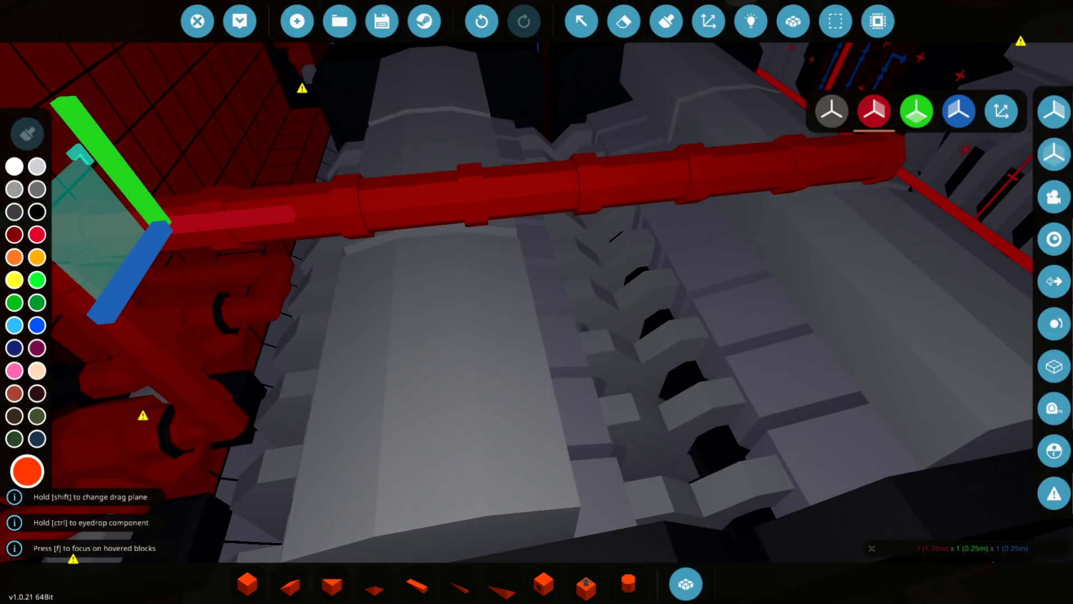
Lay the 7-block straight pipe over the engine top, then choose the Select tool.
key("f")
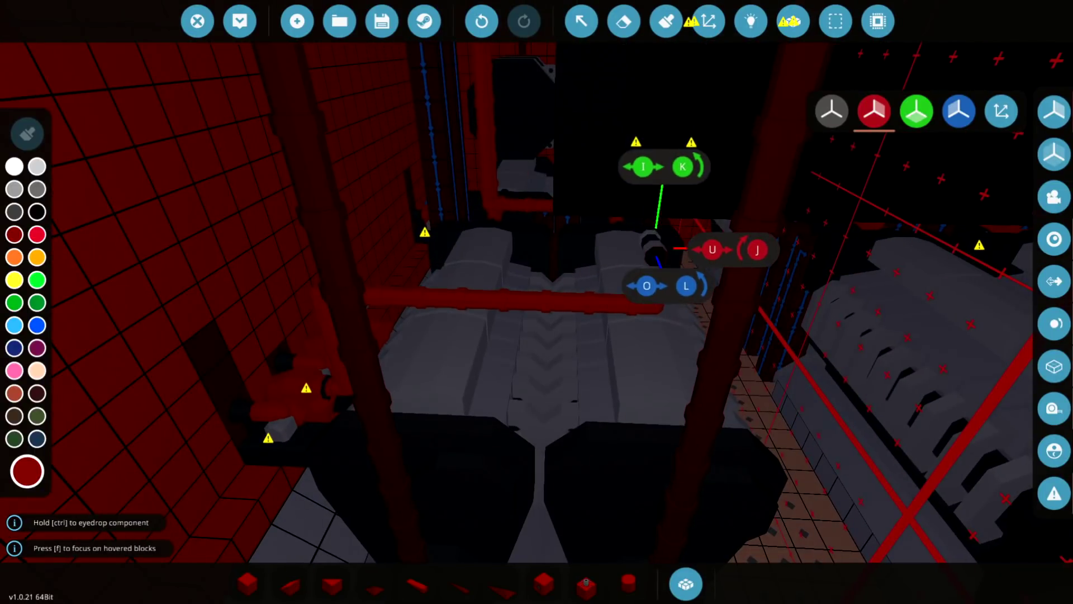
left_click(581, 21)
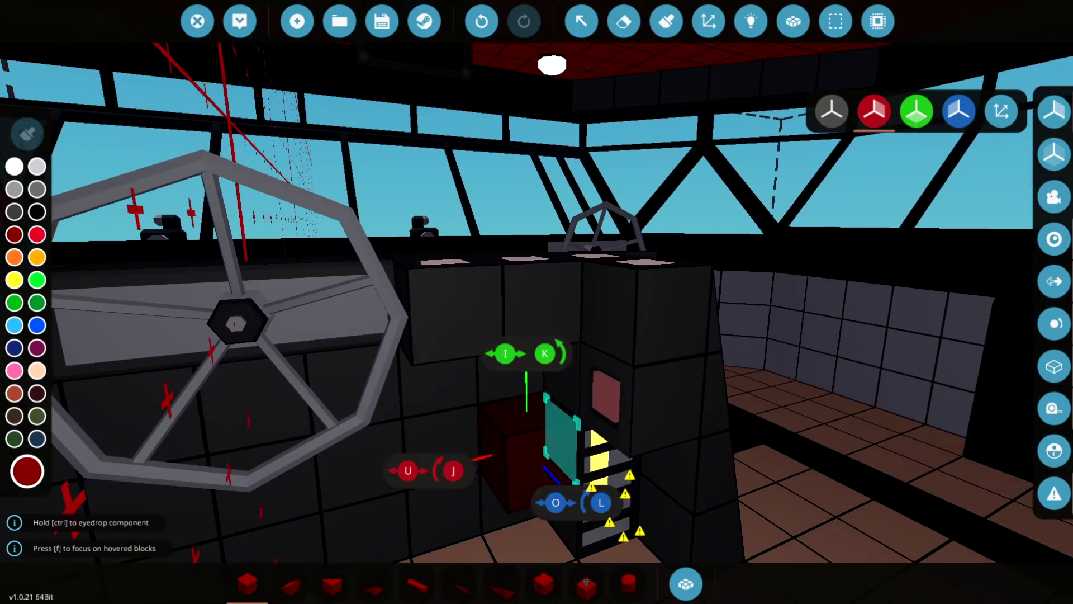
Check the Heaters toggle button's settings, then undo and redo the last block change.
left_click(581, 22)
left_click(642, 399)
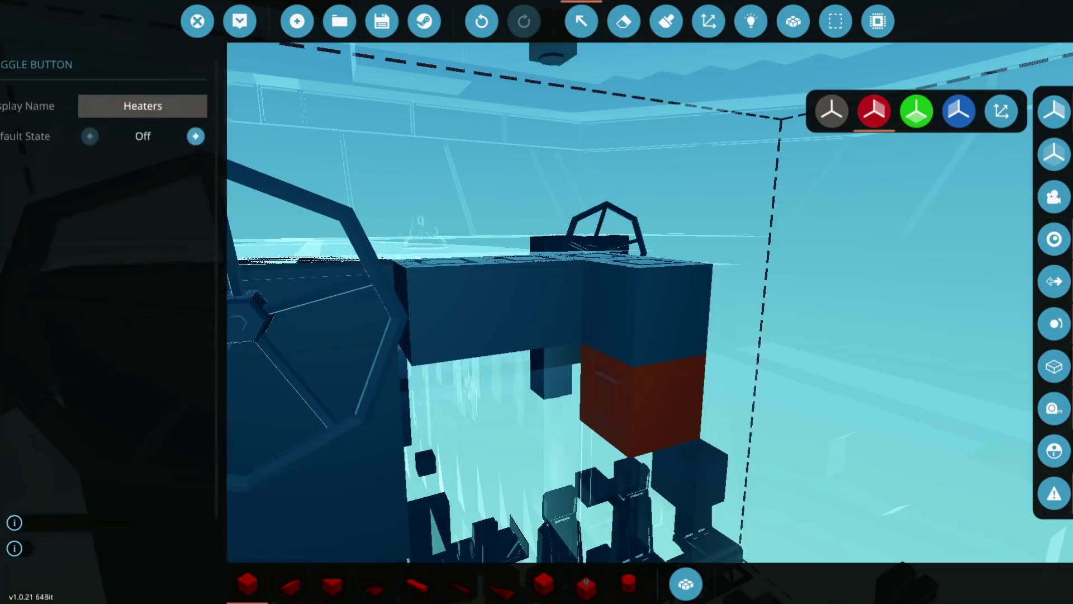
key("Escape")
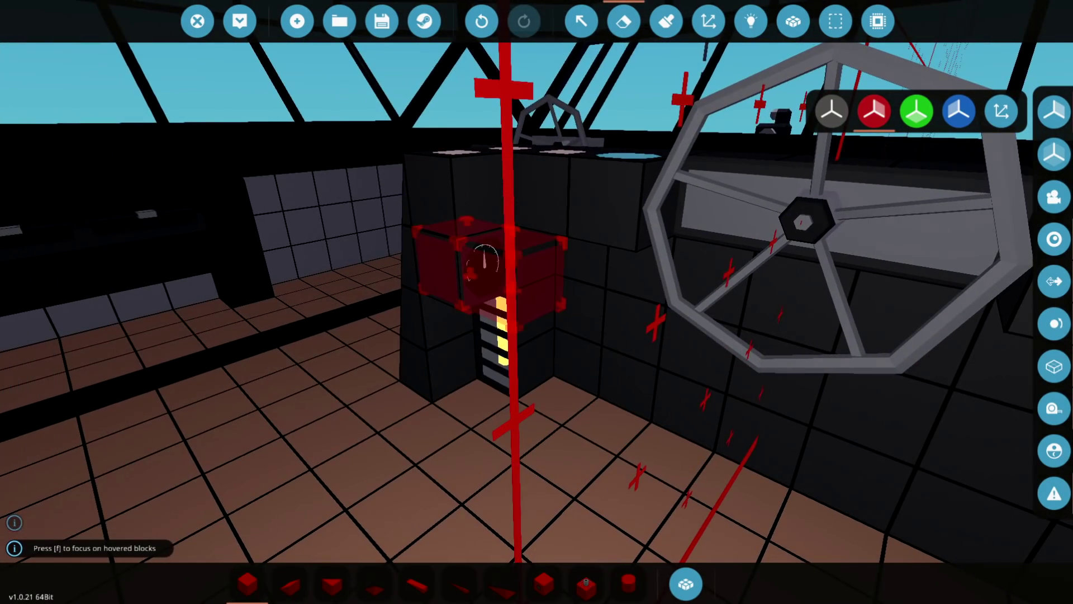
key("Escape")
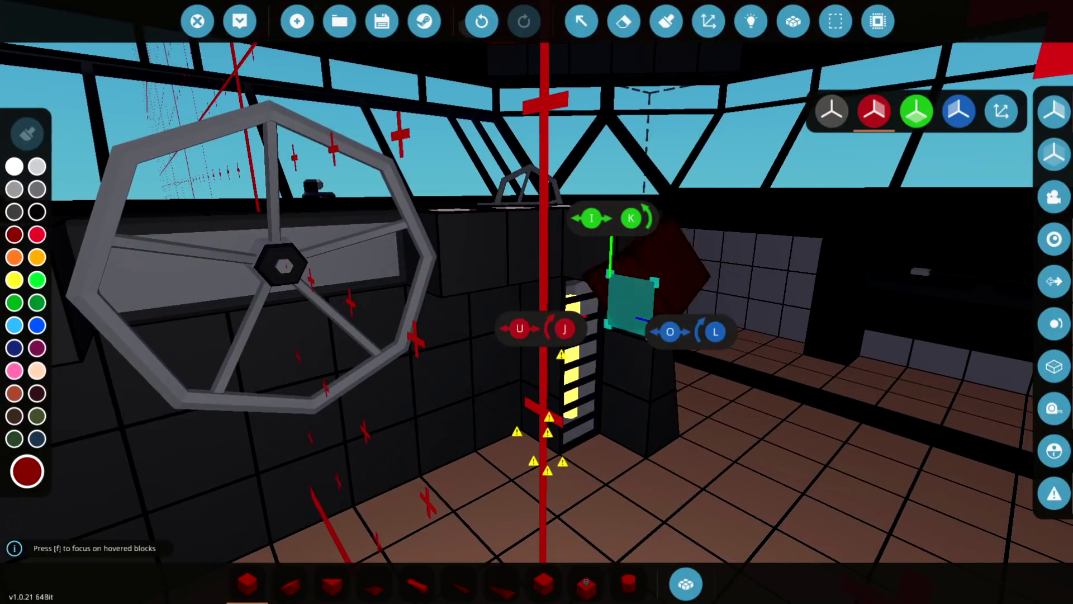
key("ctrl+z")
key("ctrl+y")
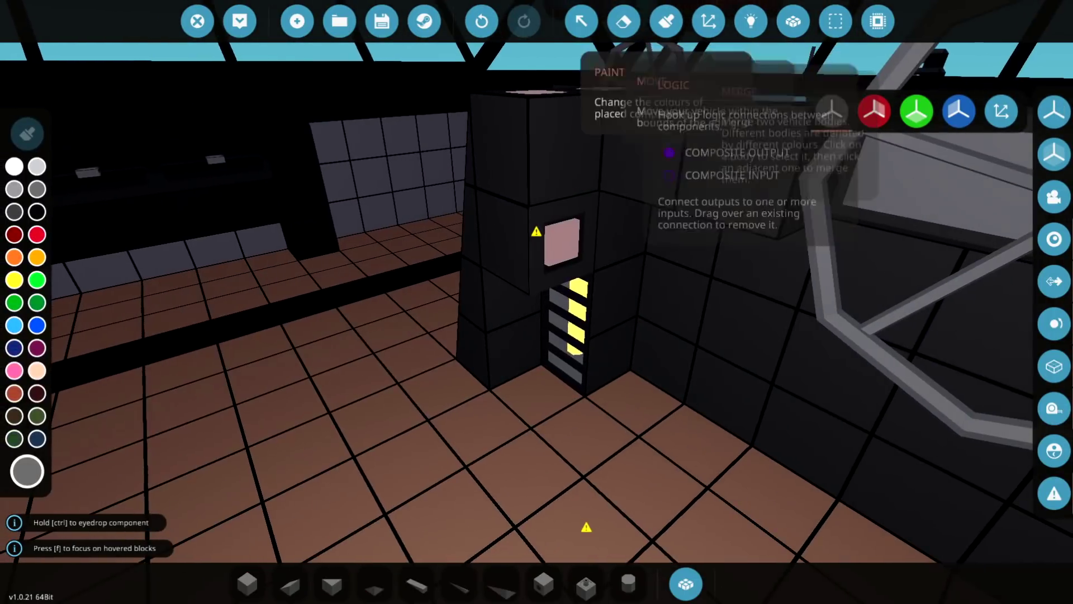
Name the new toggle button 'Engine Fire Suppresion', keeping Default State Off.
left_click(581, 21)
left_click(537, 240)
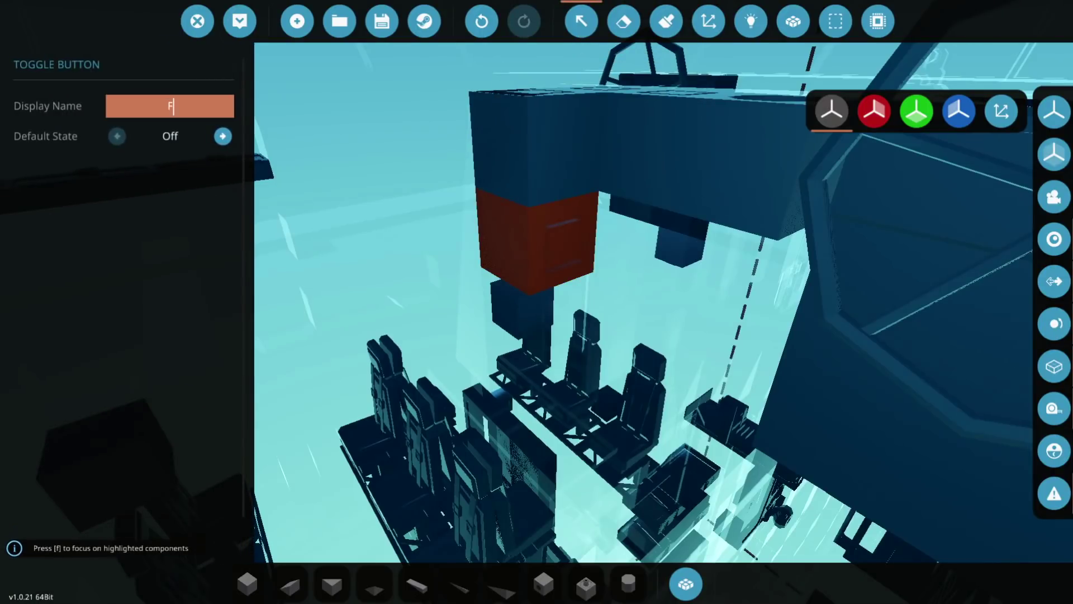
type("Engine Fir")
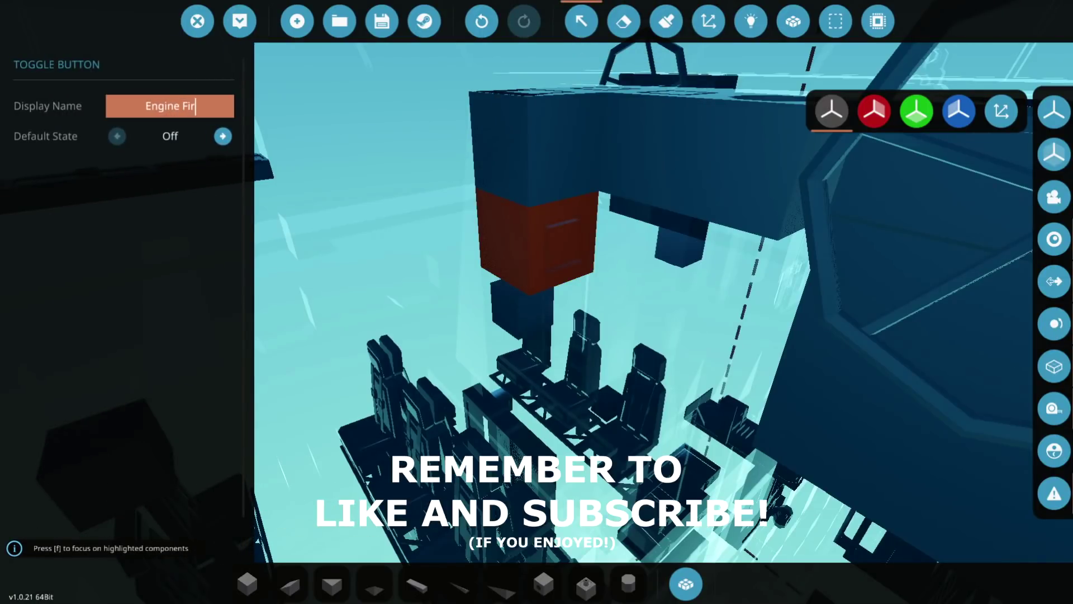
type("e Suppres")
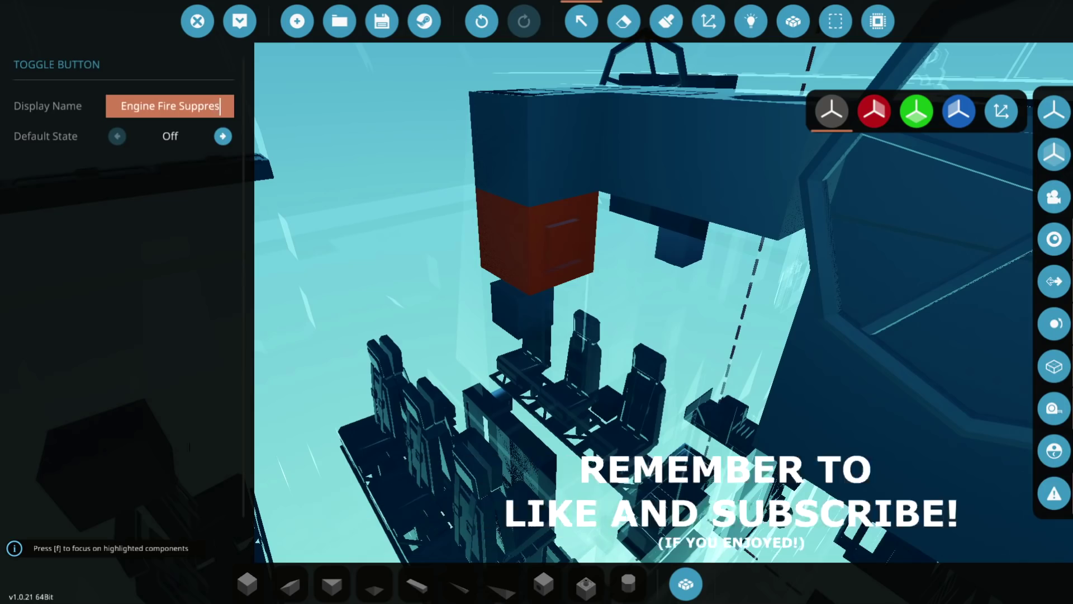
type("ion")
key("Escape")
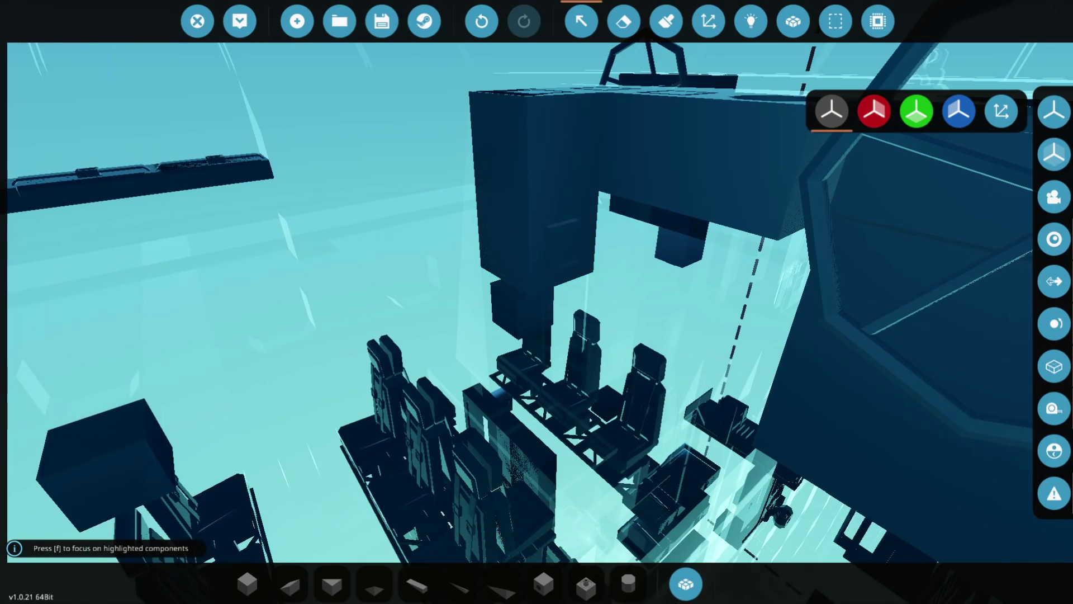
Switch to the Logic view and fly to the Large Fluid Pump's On/Off input node.
key("s")
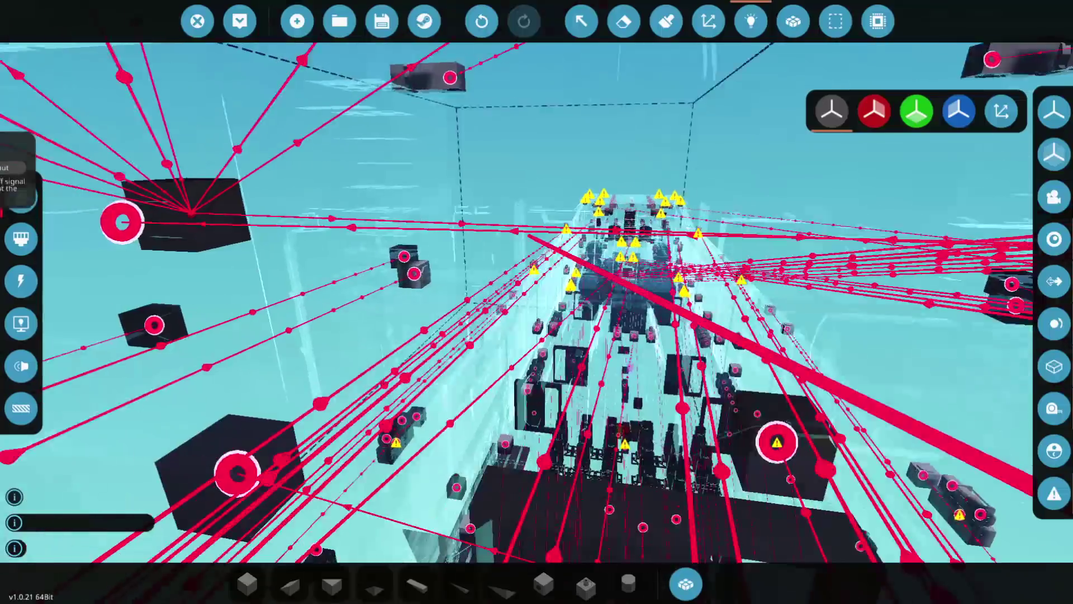
key("w")
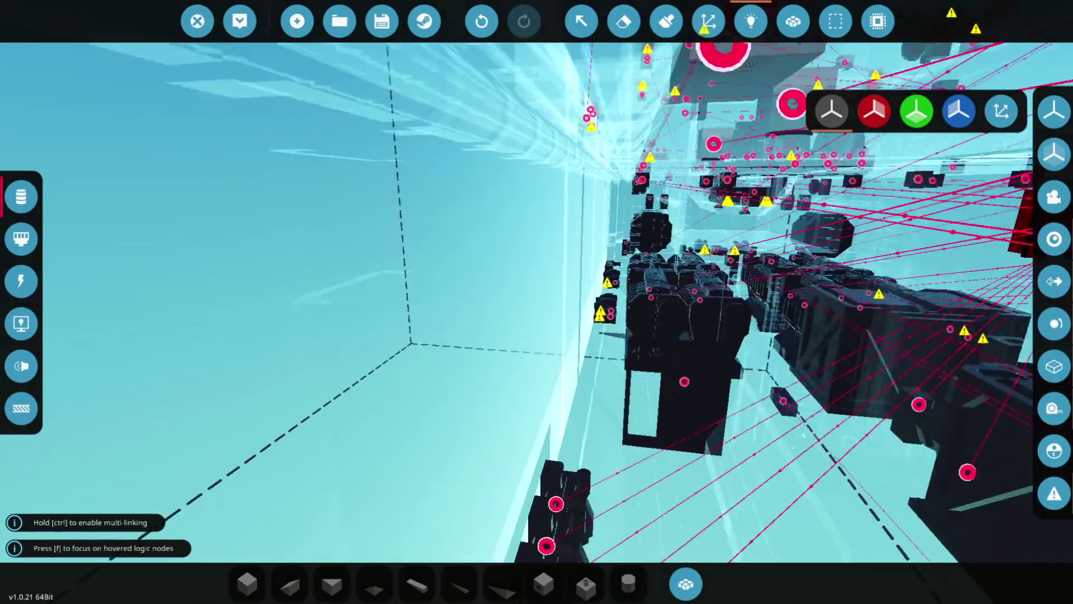
key("w")
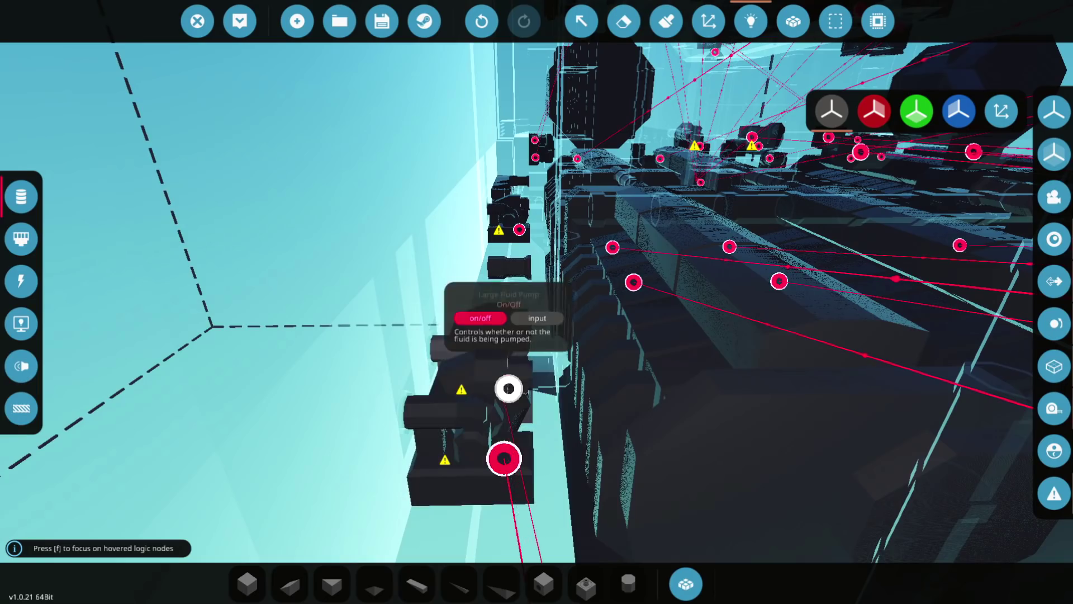
key("s")
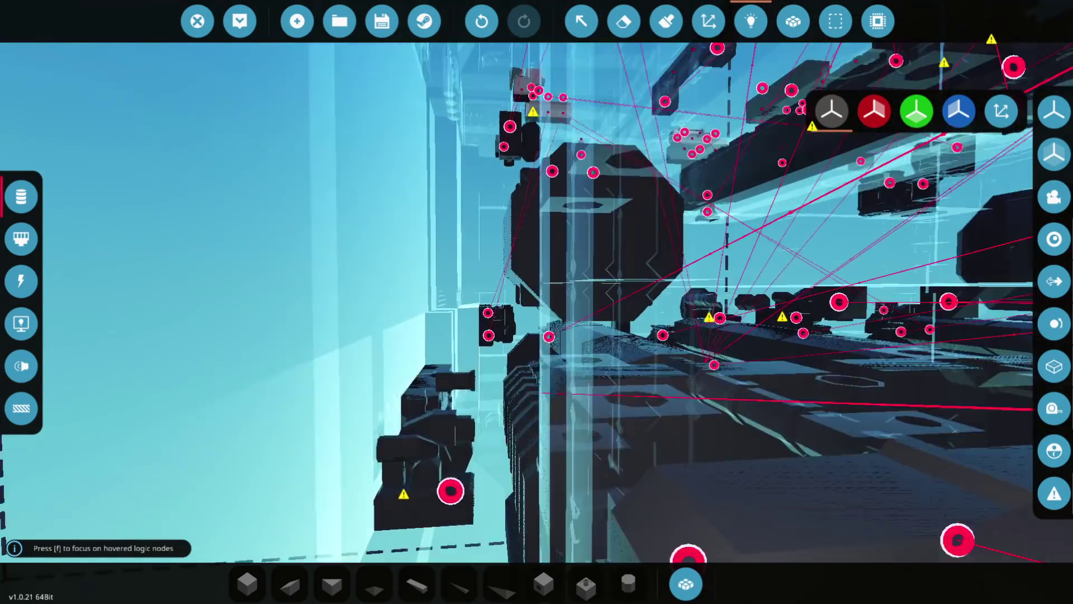
key("w")
key("w")
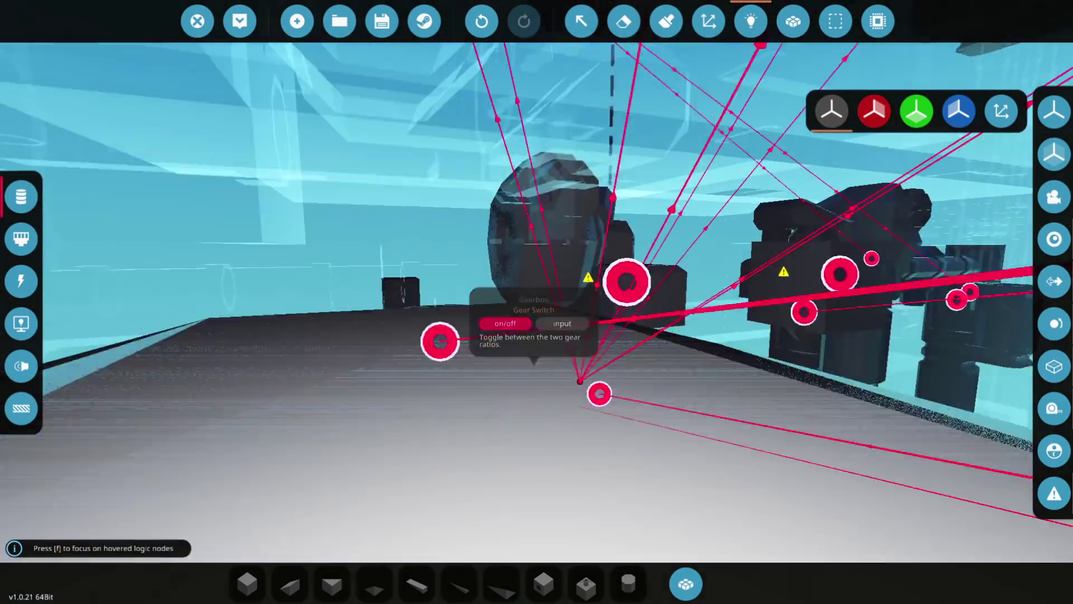
key("w")
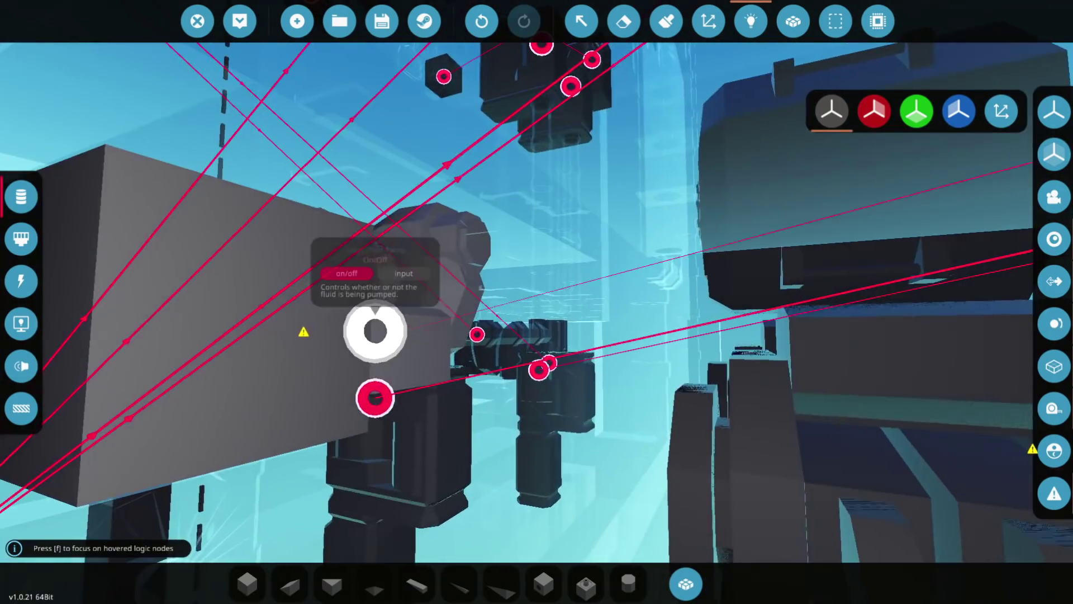
key("w")
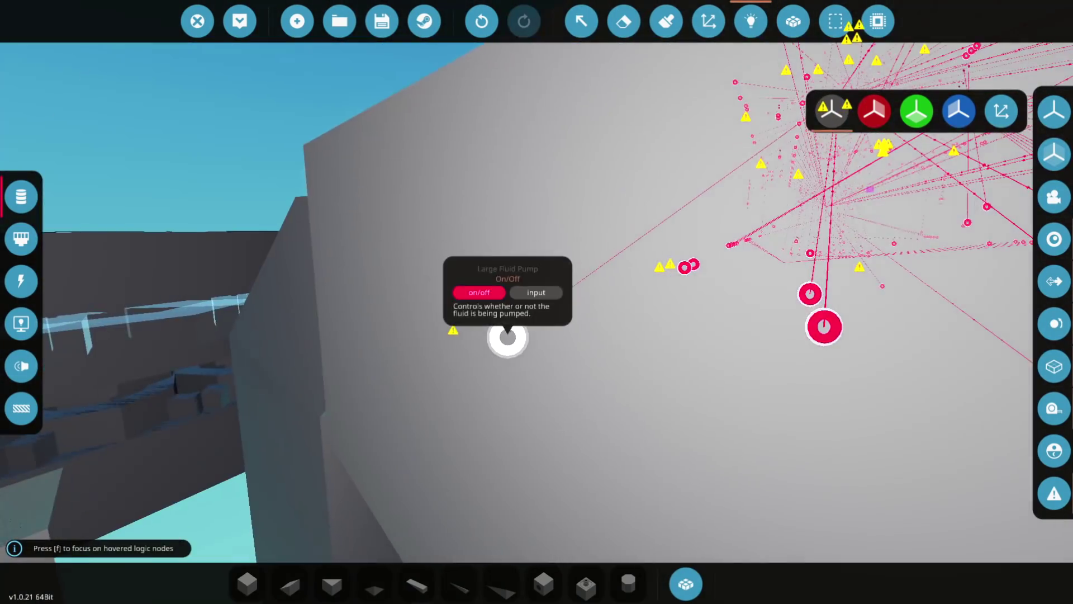
key("w")
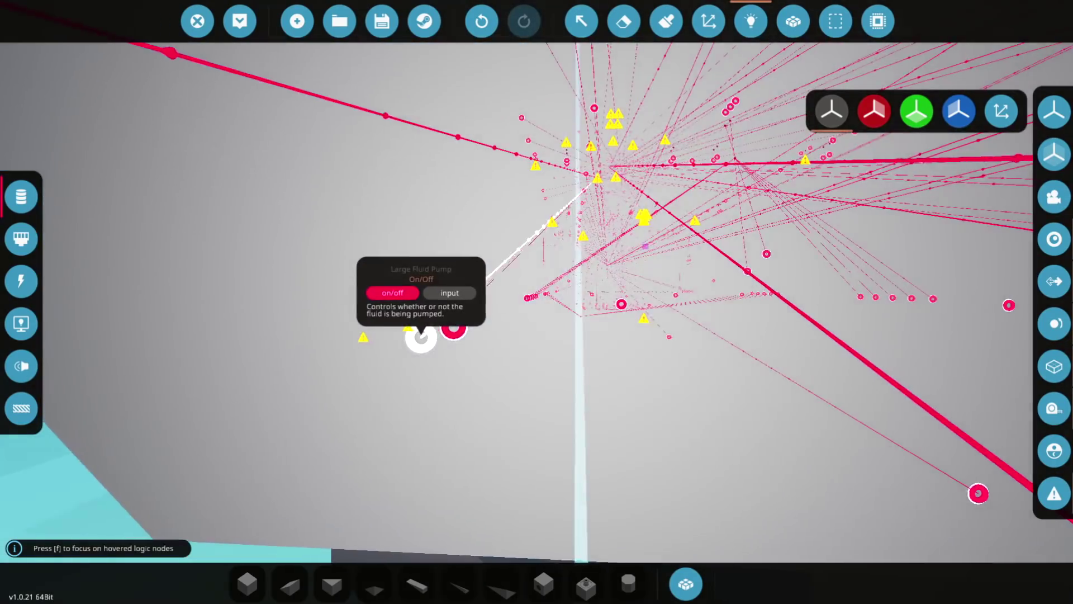
key("w")
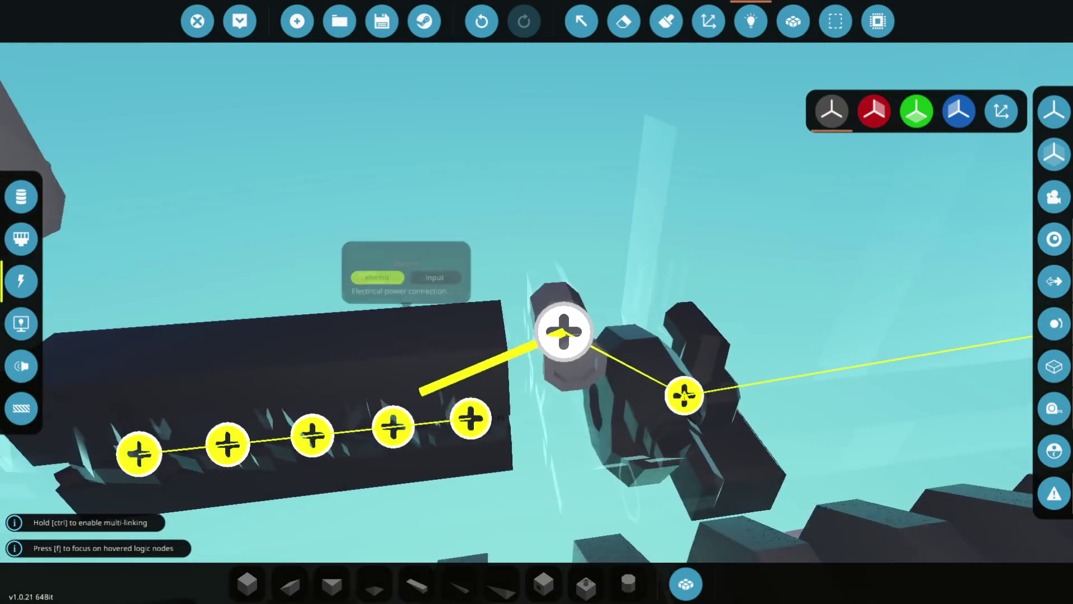
Link power to the Fluid Nozzle's electric node, then resume block placement in the bay.
key("w")
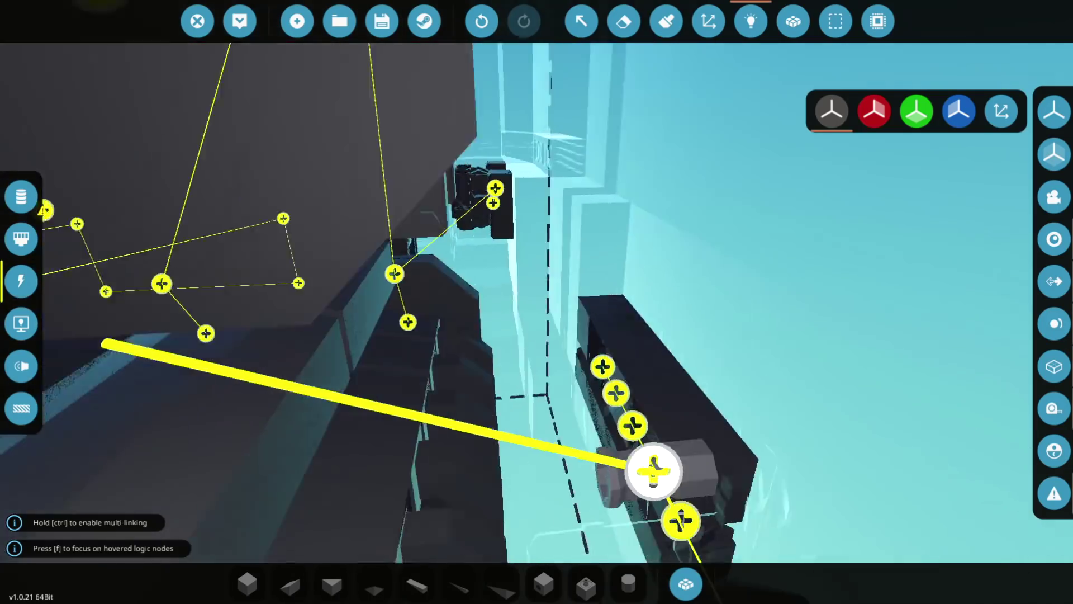
key("w")
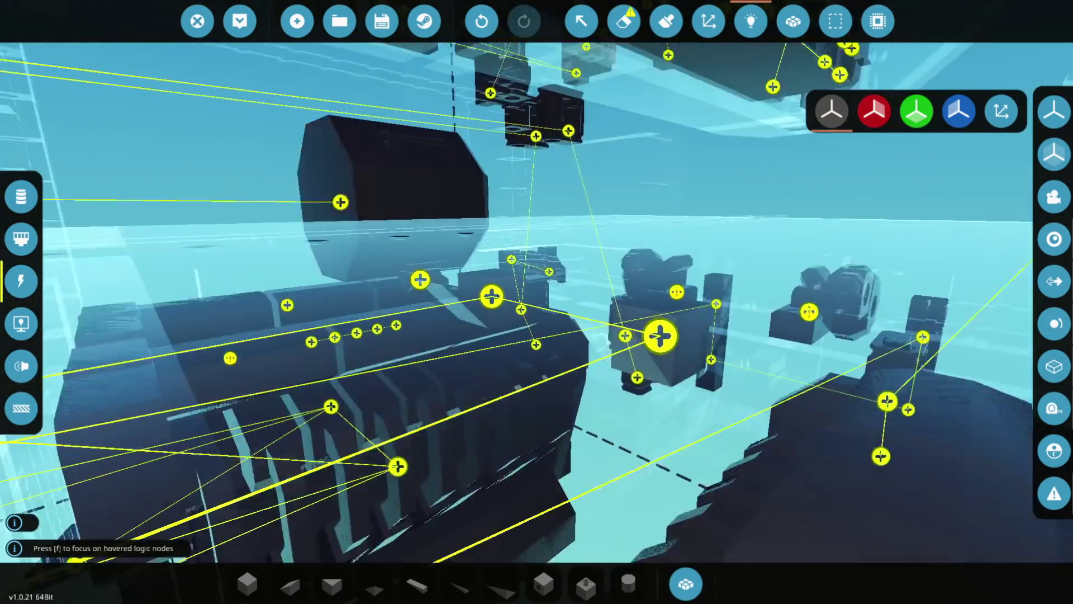
key("w")
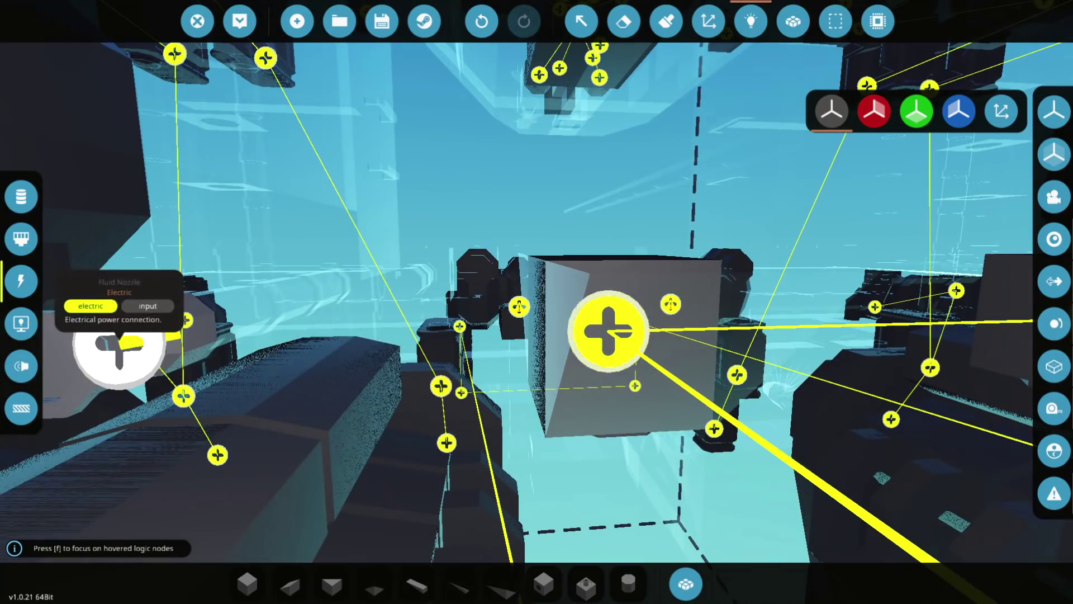
key("w")
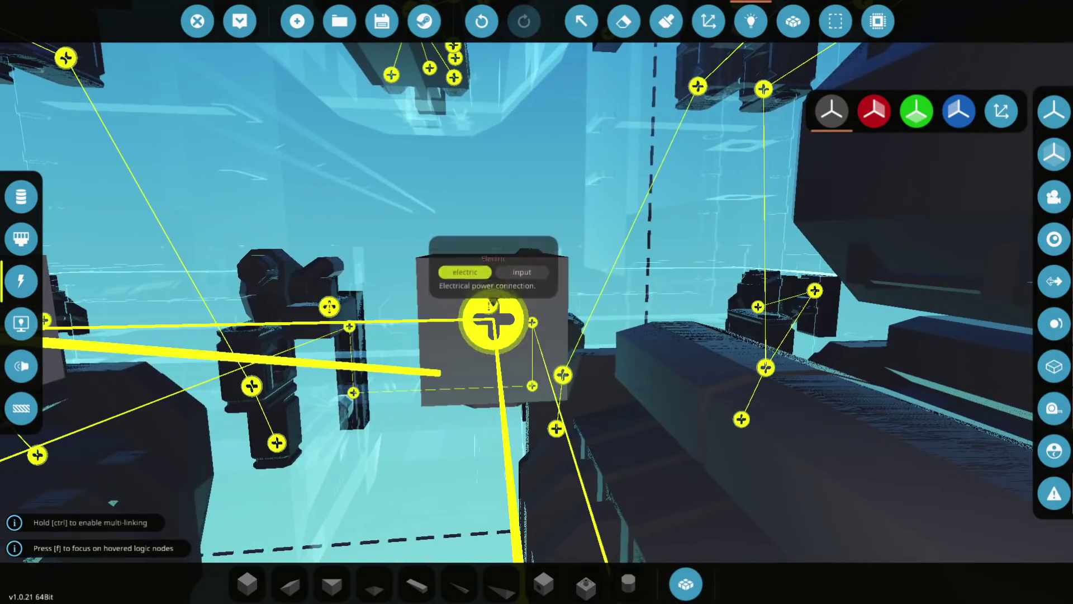
key("w")
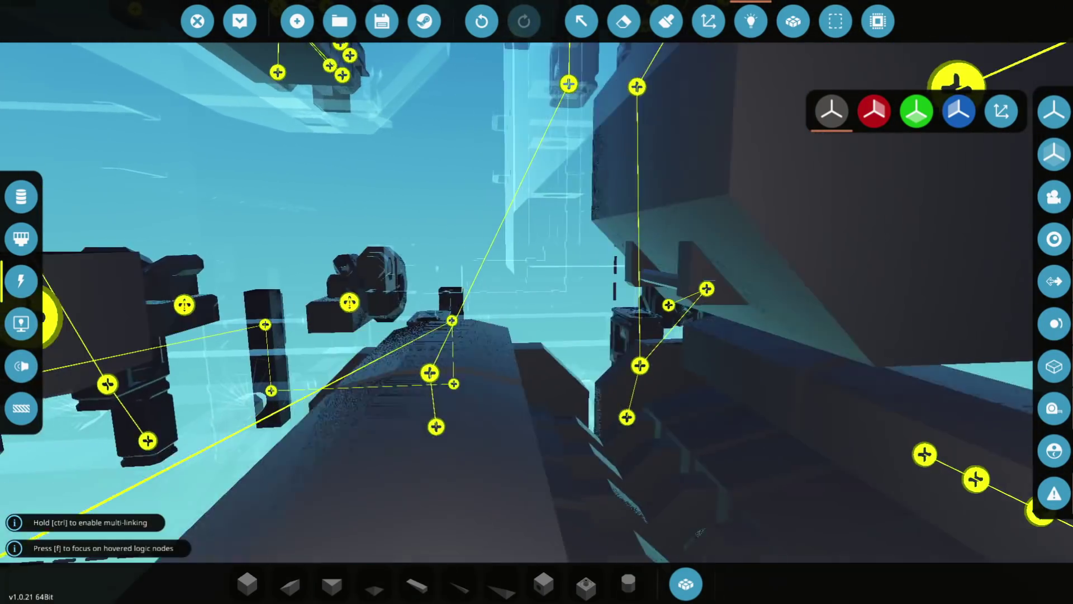
key("1")
key("w")
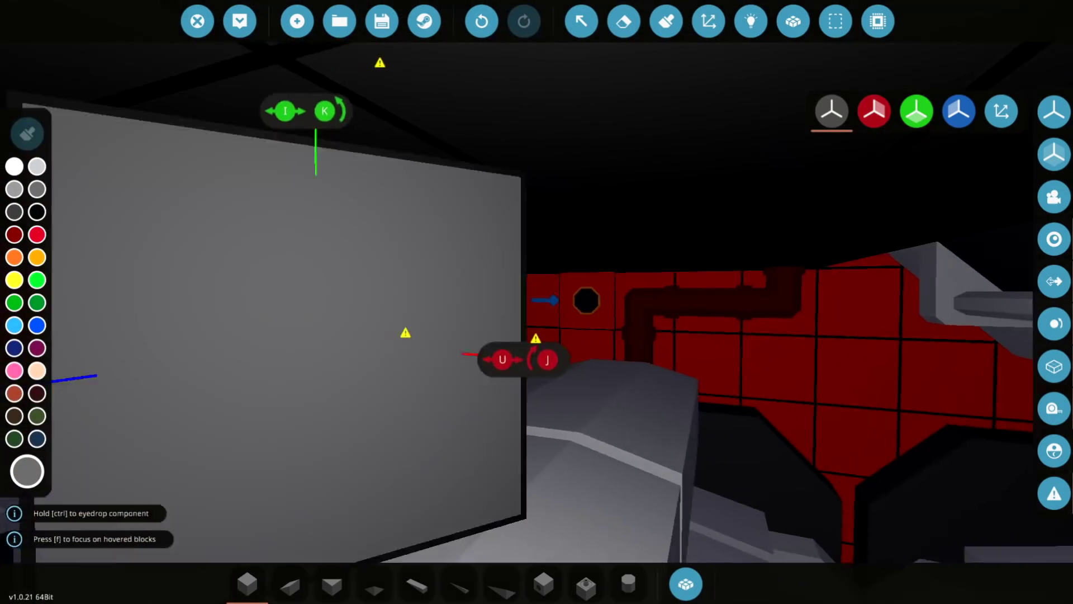
Circle the pipe pieces and pump blocks along the red engine bay wall, then switch to the Logic tool.
key("w")
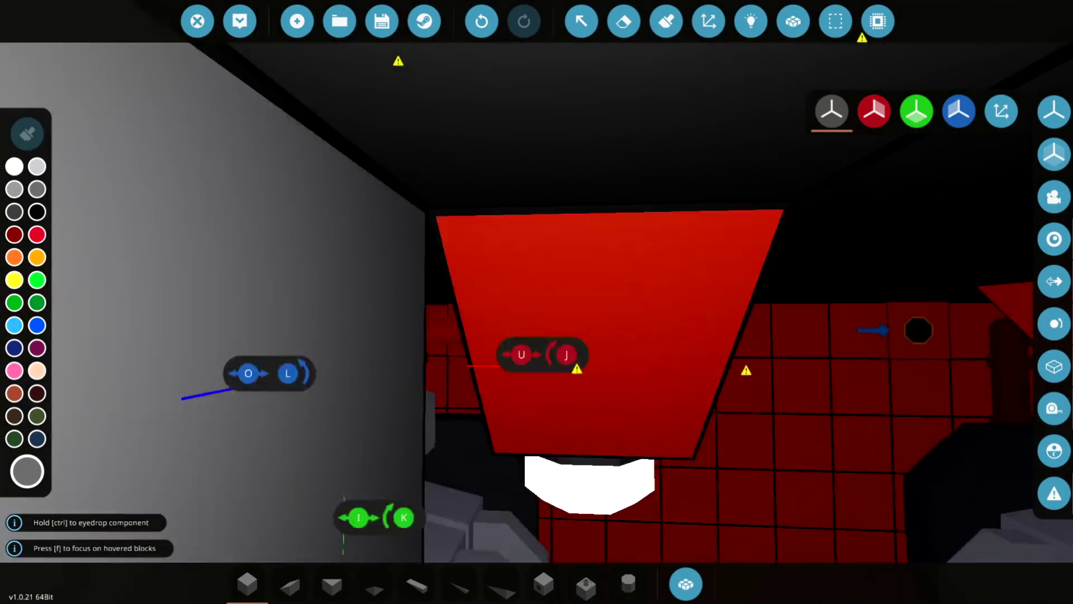
key("a")
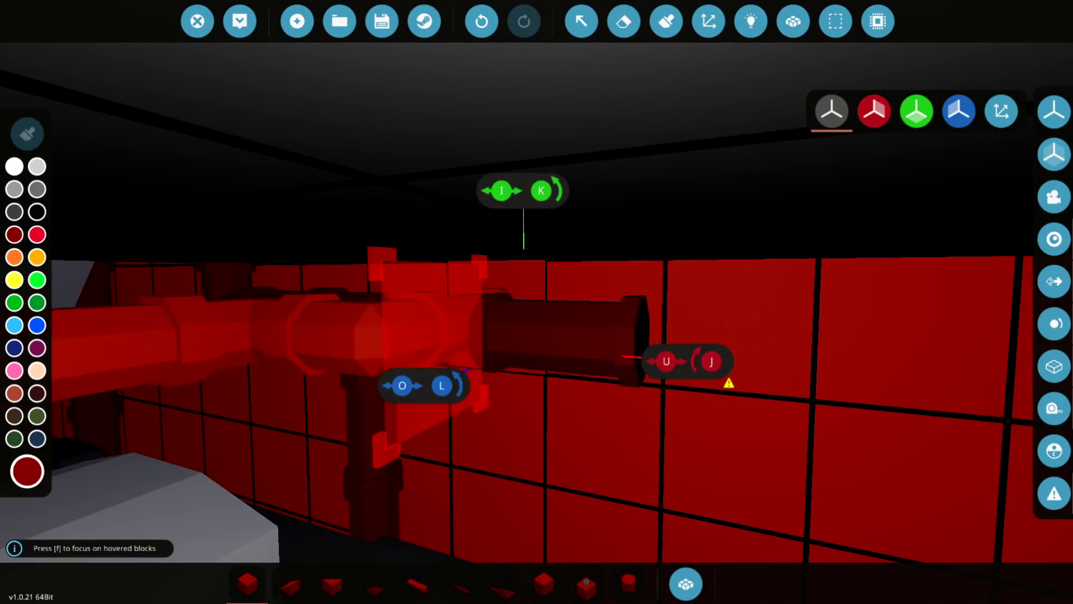
key("d")
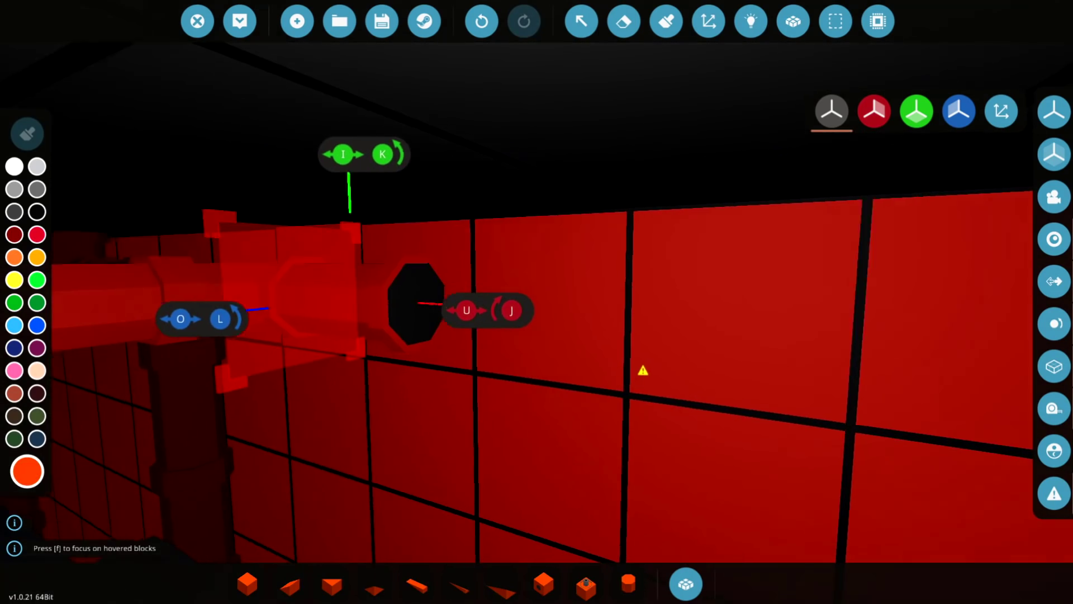
key("a")
key("a")
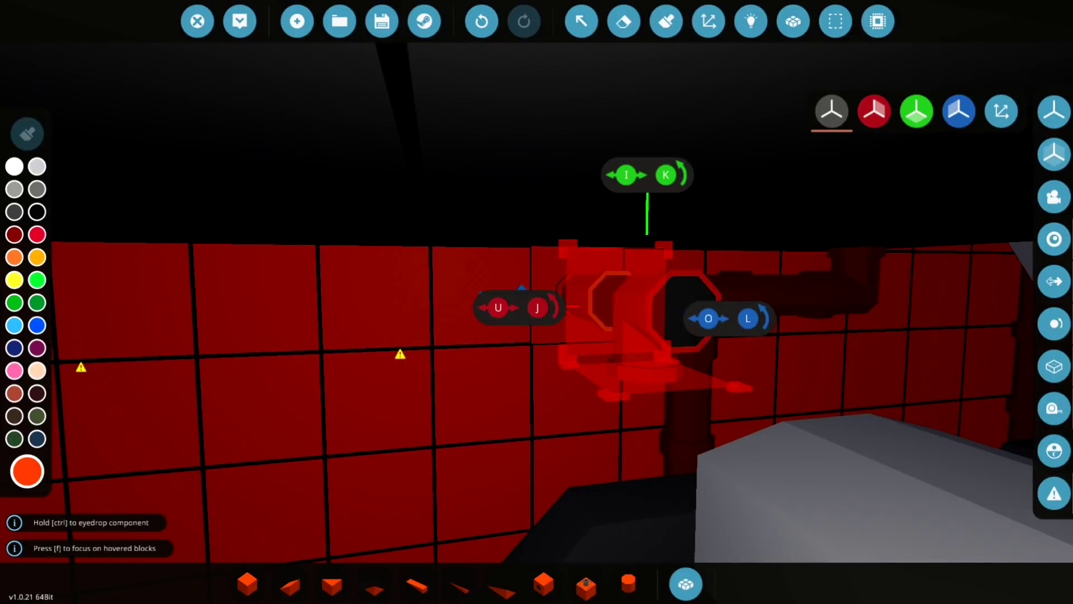
key("a")
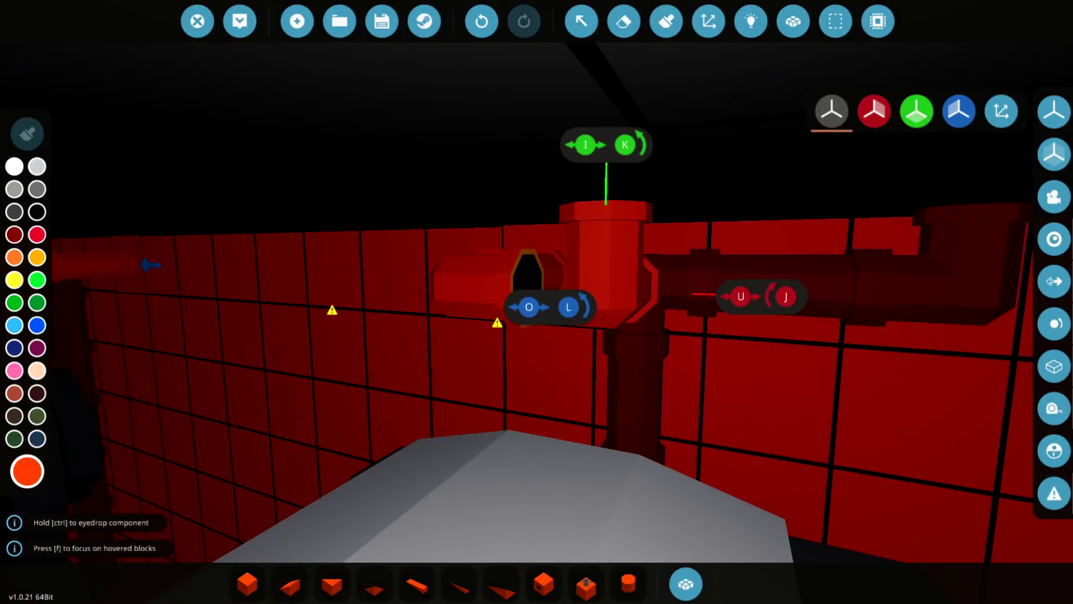
key("a")
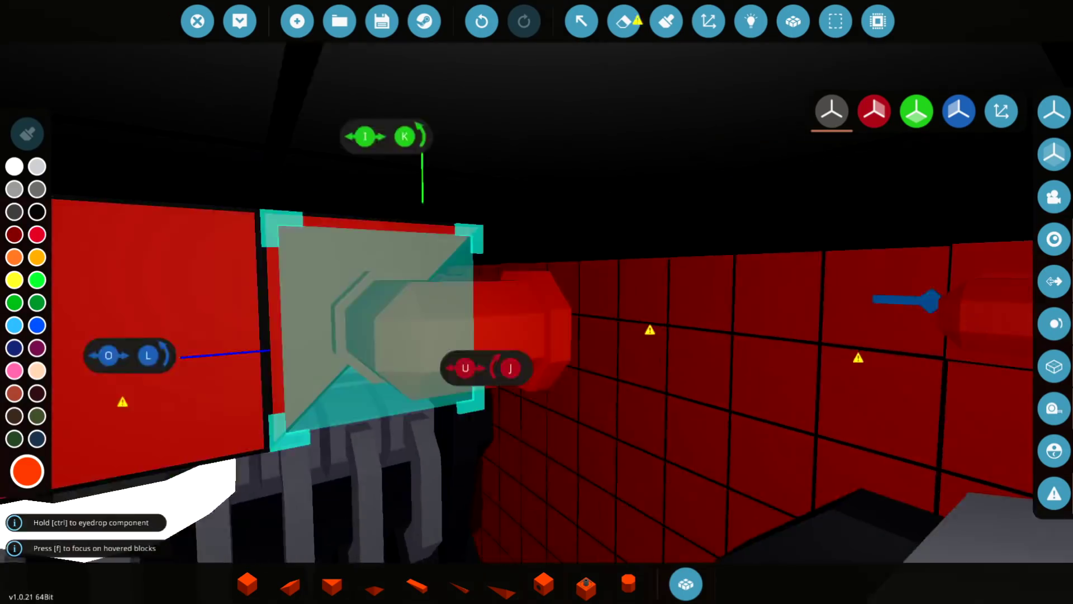
key("a")
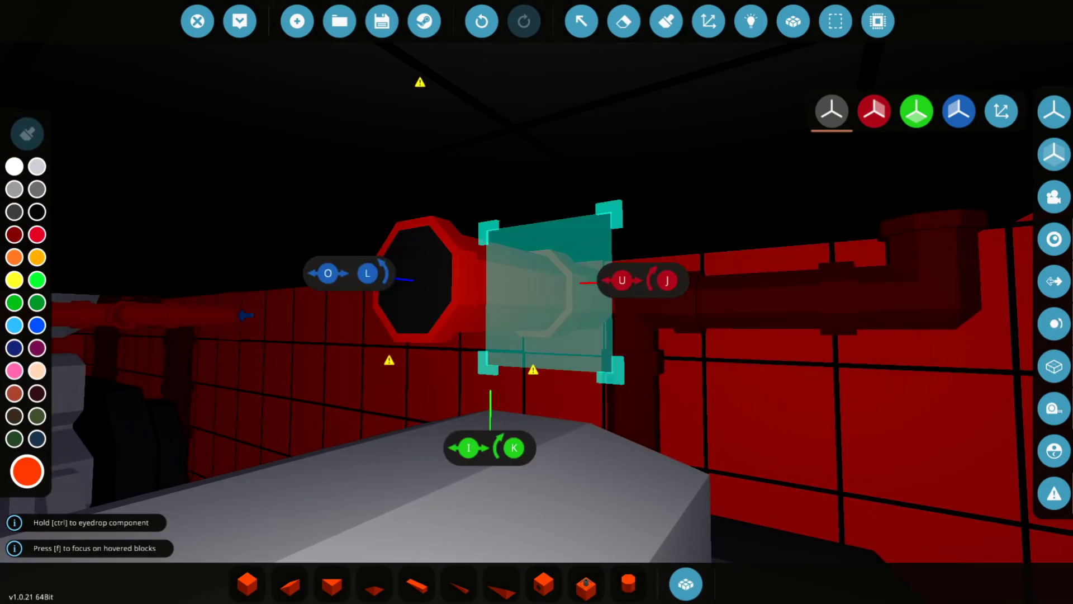
key("a")
key("a")
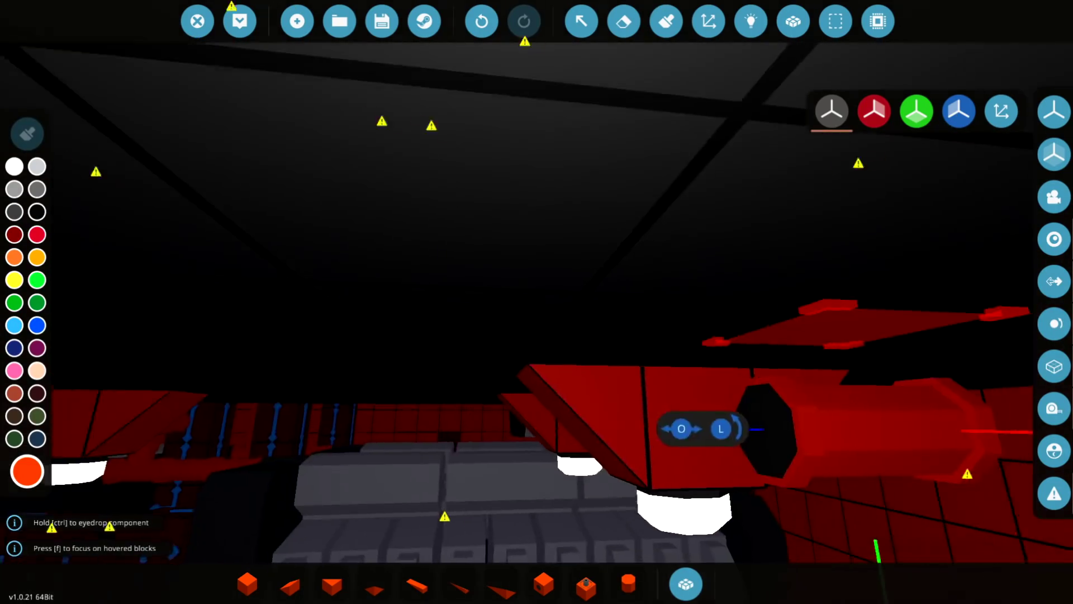
key("a")
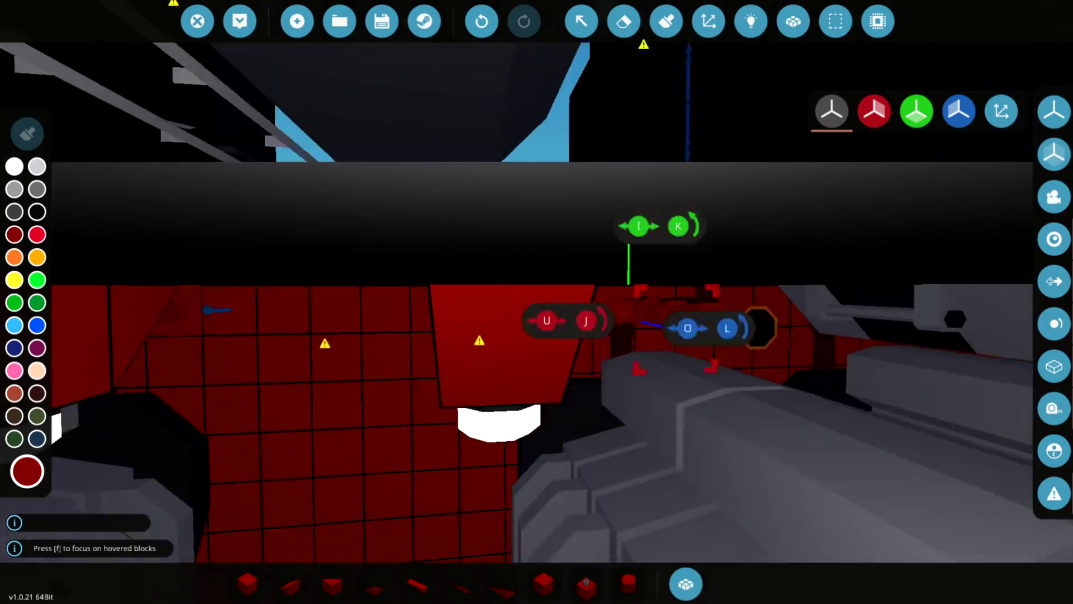
key("a")
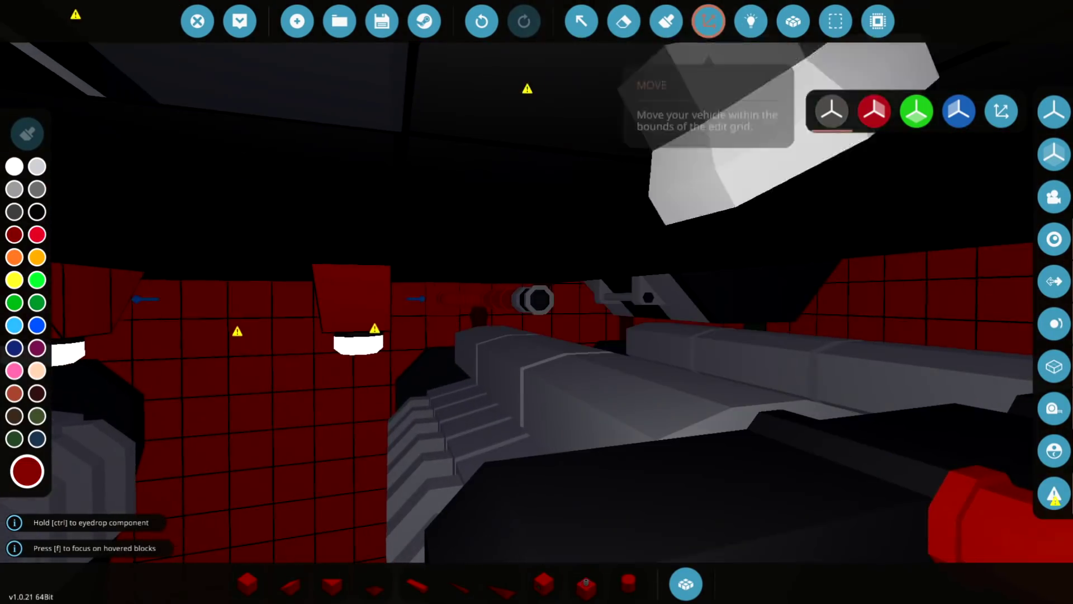
left_click(751, 21)
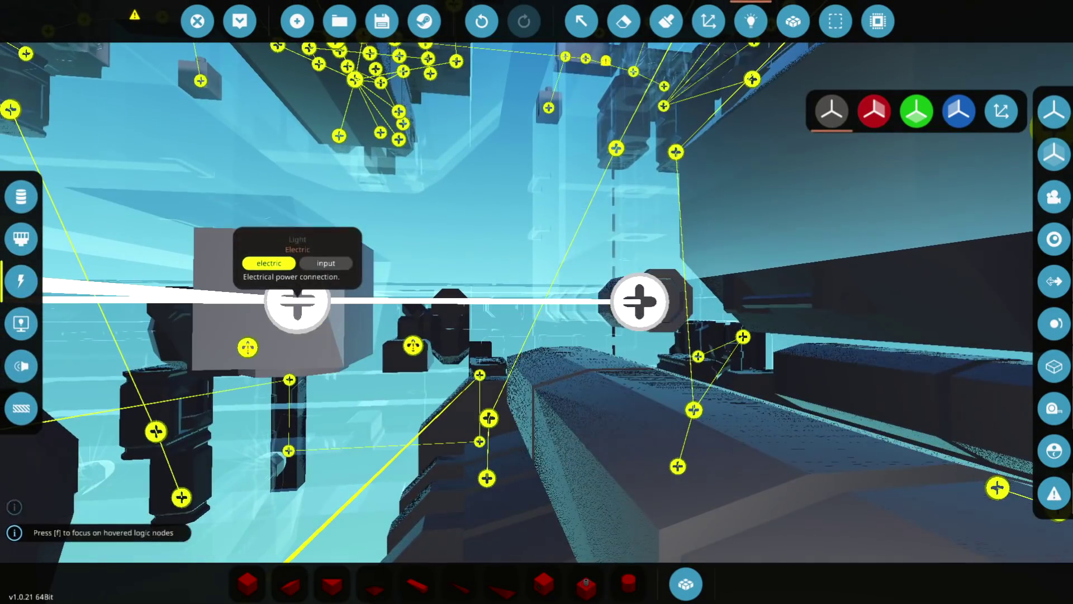
Inspect the nozzle and engine pump electric nodes and the hull's logic links.
key("a")
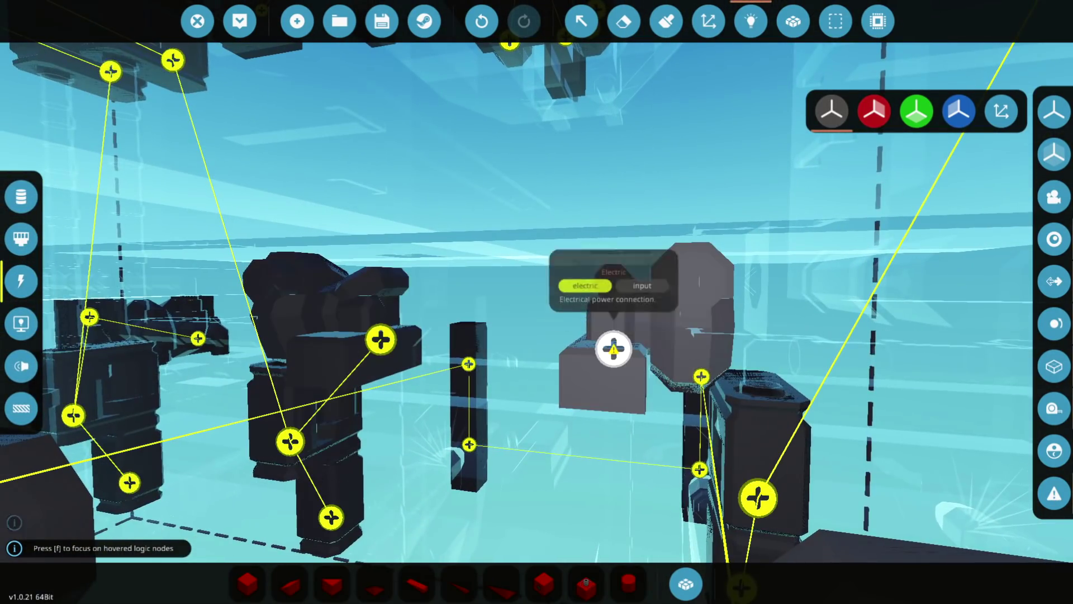
key("w")
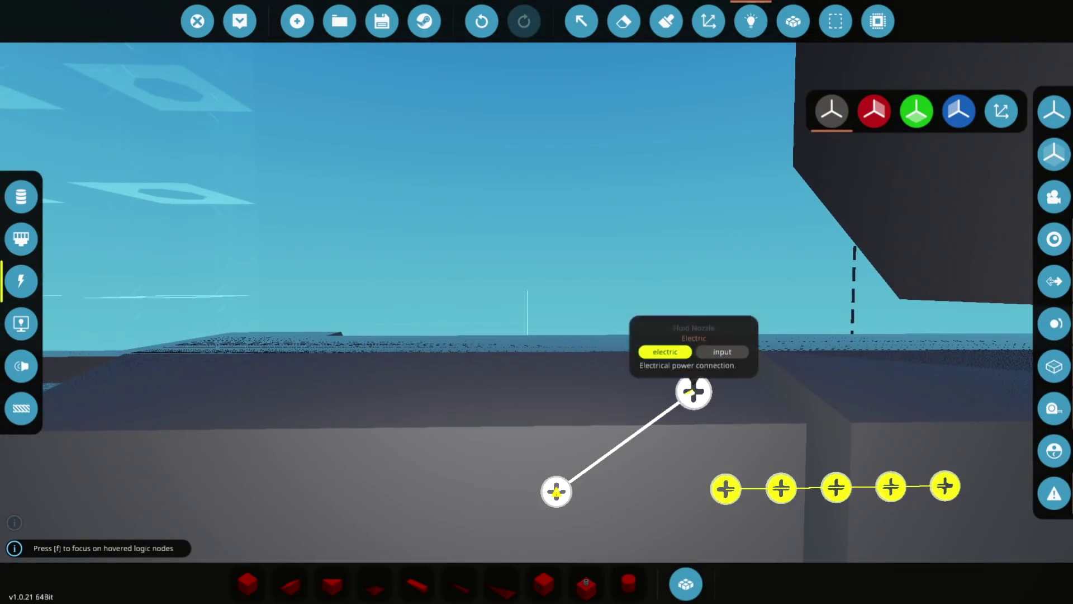
key("s")
key("w")
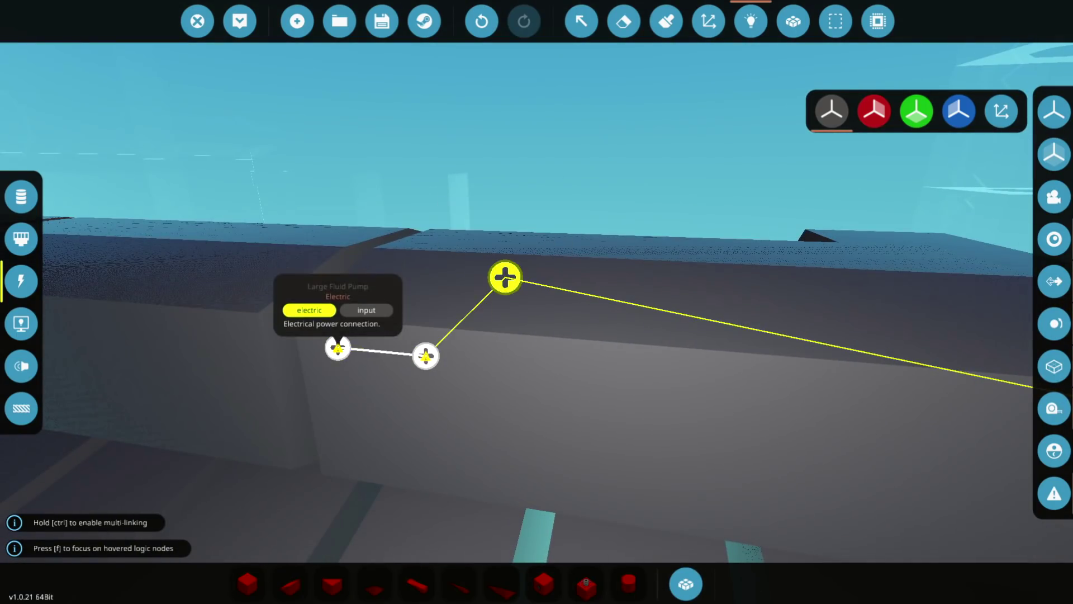
key("s")
key("w")
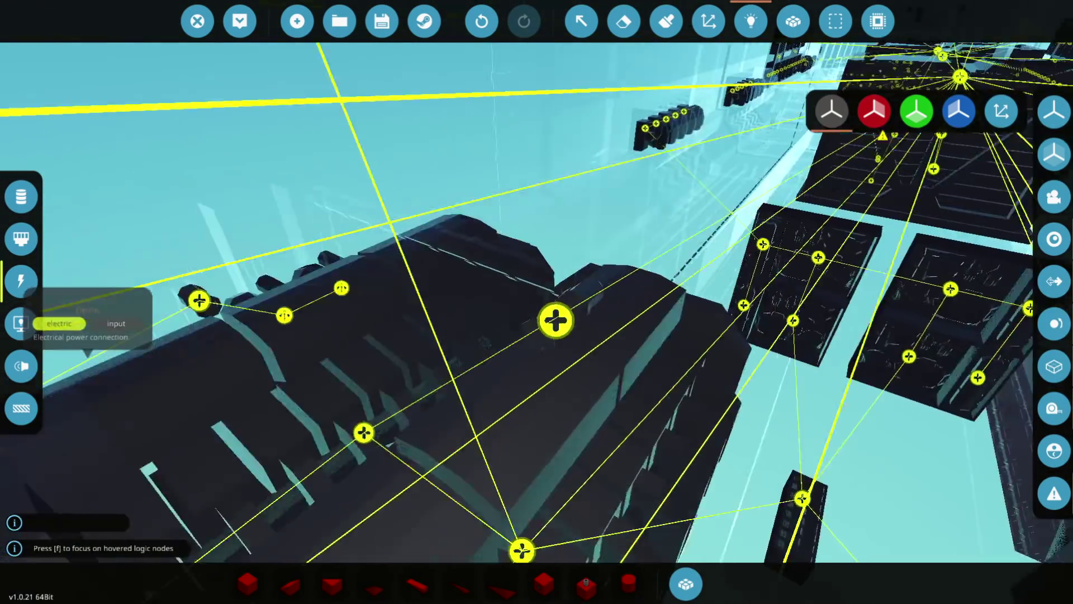
mouse_move(512, 275)
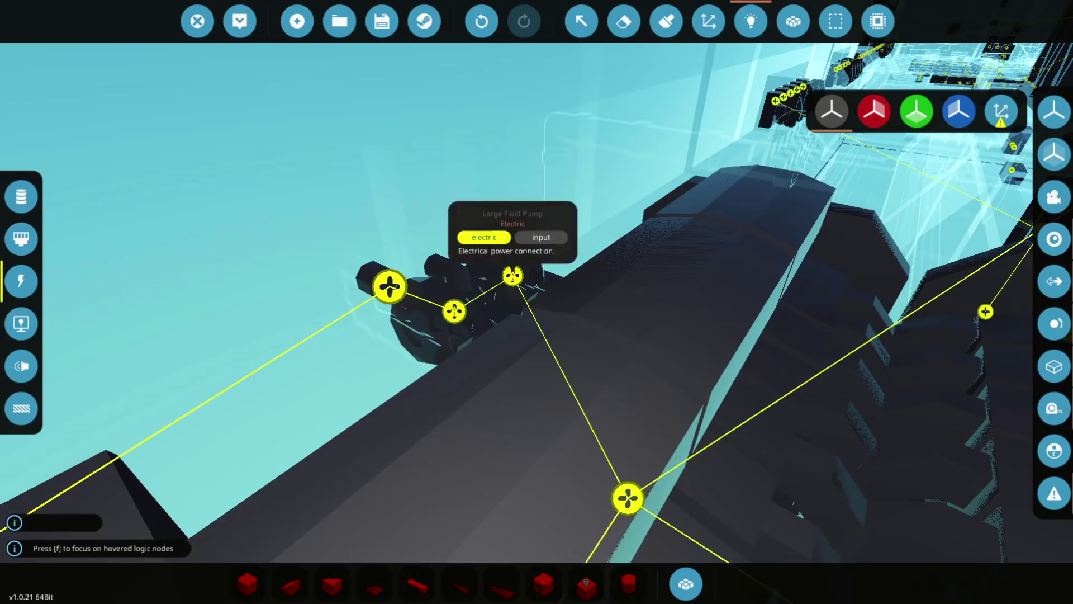
Leave Logic mode and fly through the red hull between the engines.
key("p")
key("w")
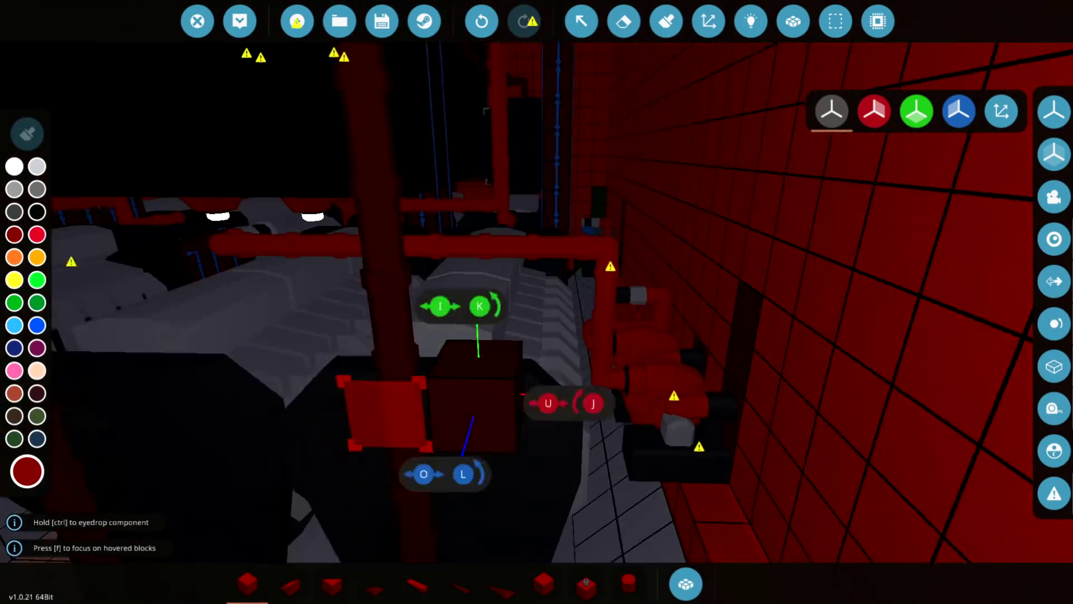
key("w")
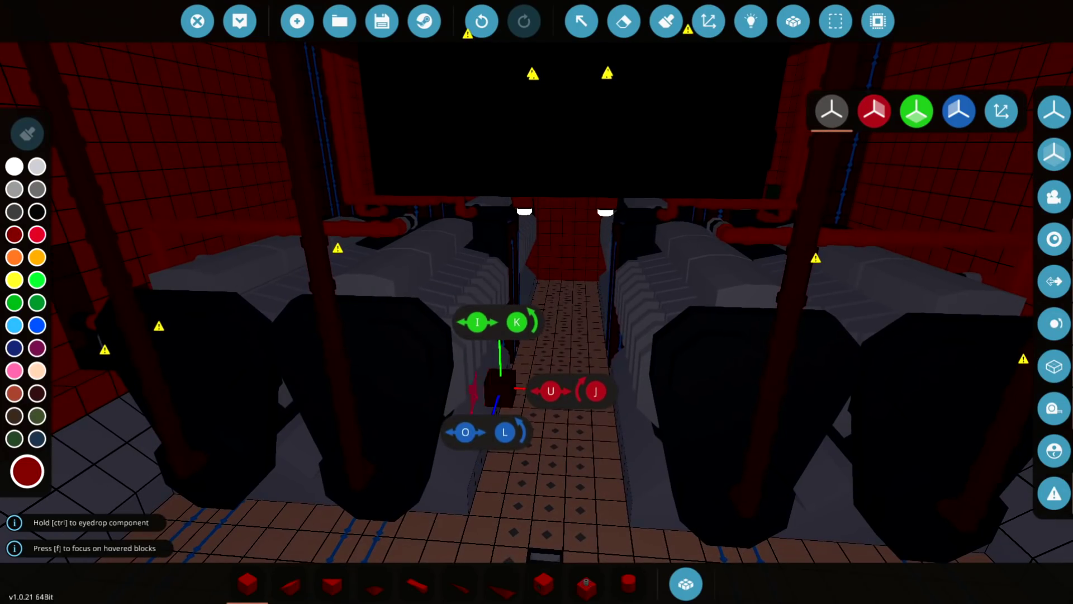
key("a")
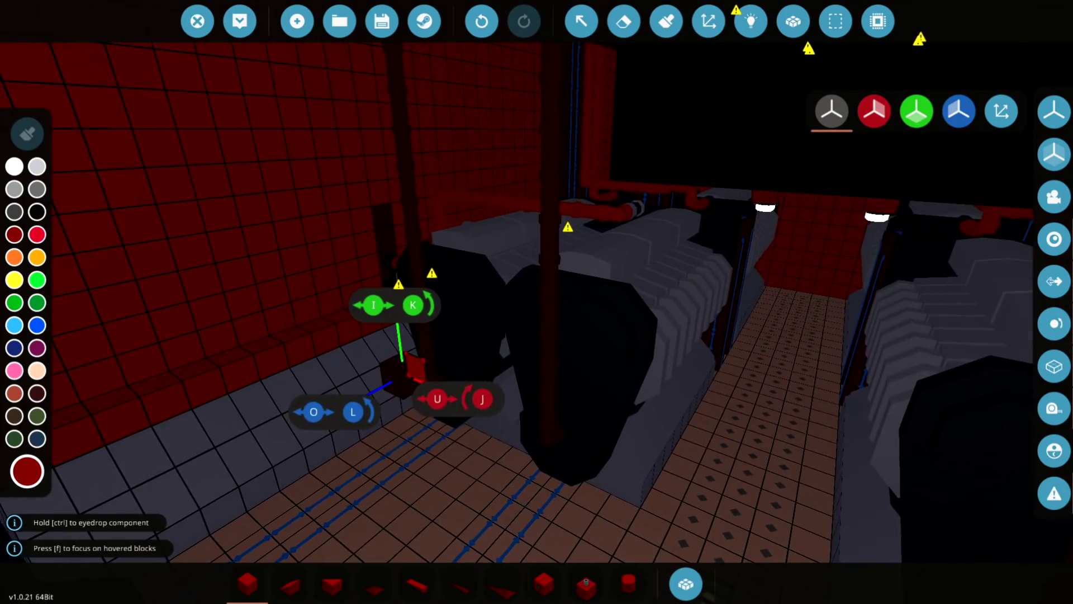
key("f")
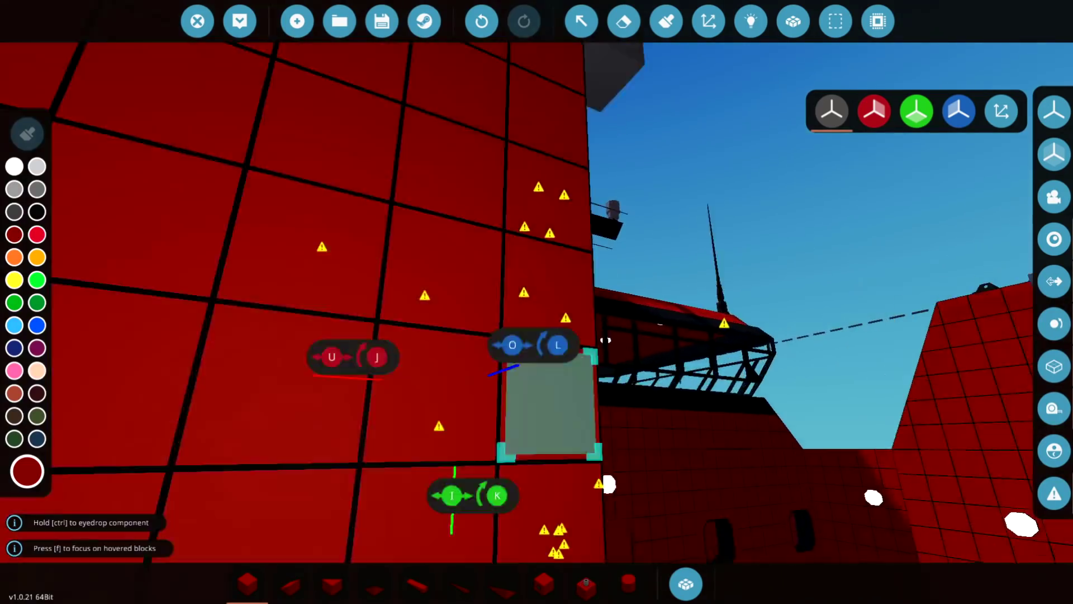
View the Engine Fire Suppresion toggle button's properties, then spawn the ship in the world.
left_click(581, 21)
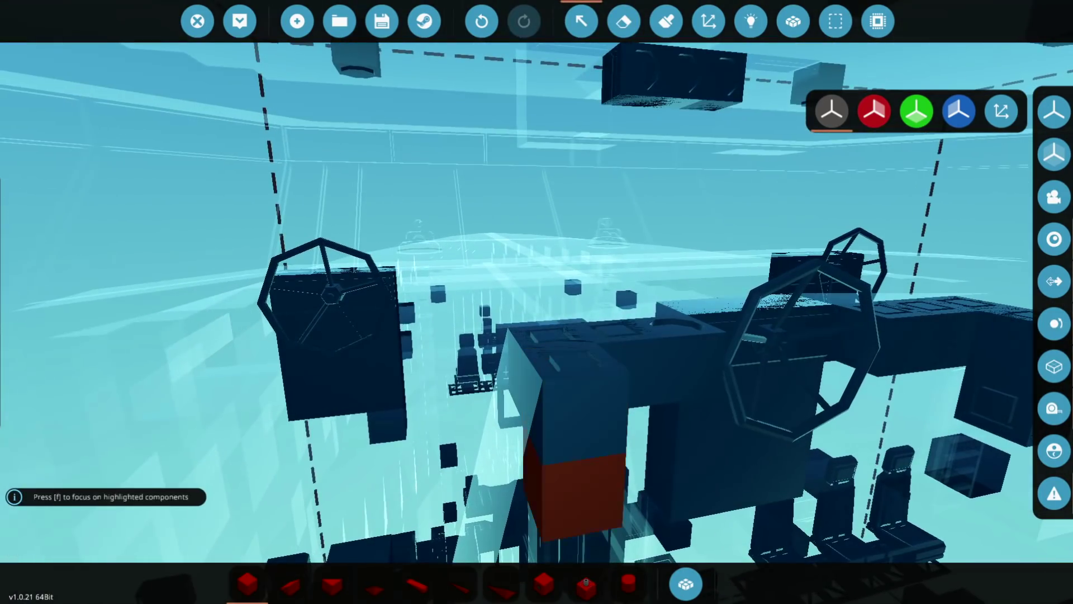
left_click(571, 271)
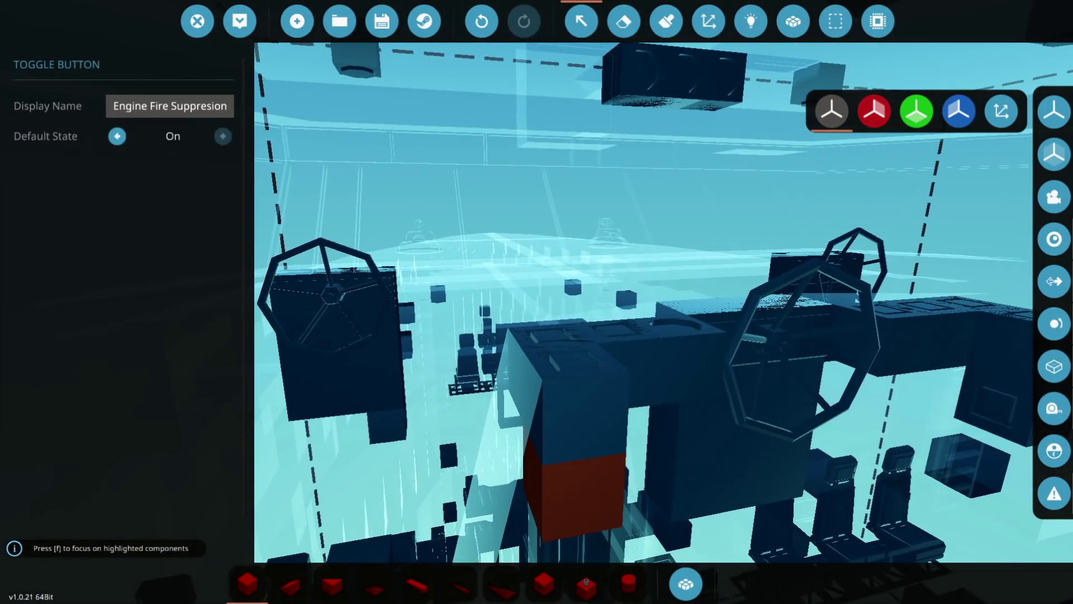
left_click(708, 21)
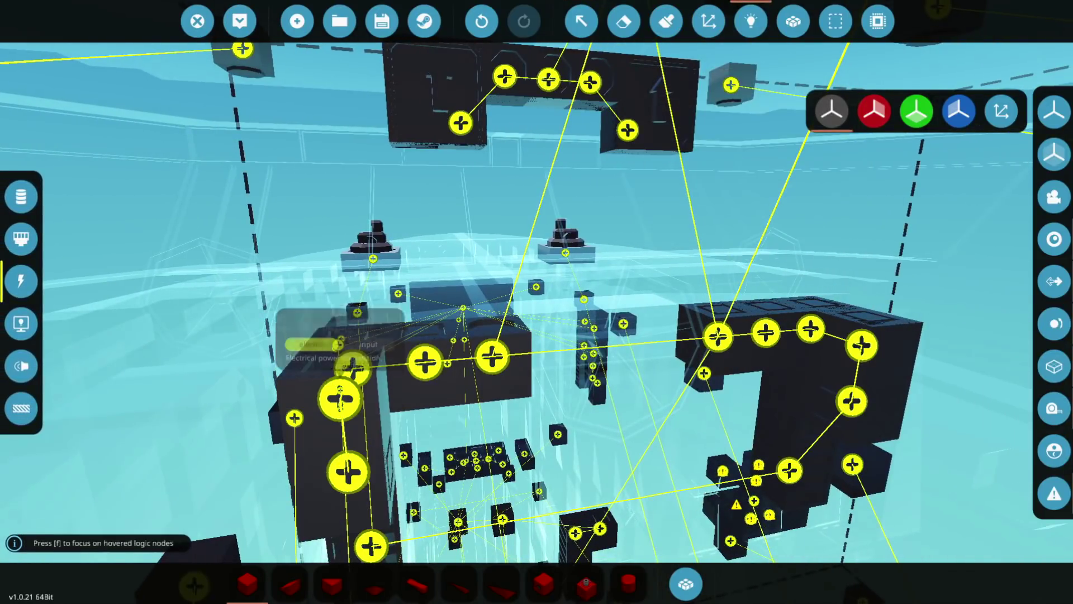
left_click(239, 21)
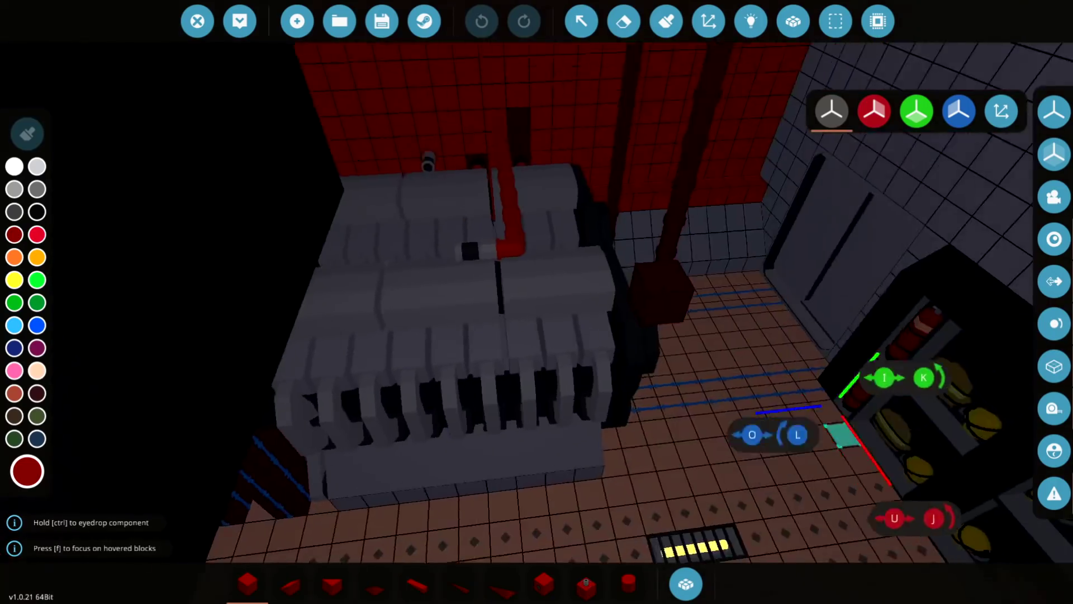
Search the component inventory for 'by' and place a Toggle Button on the fire cabinet's centre.
key("f")
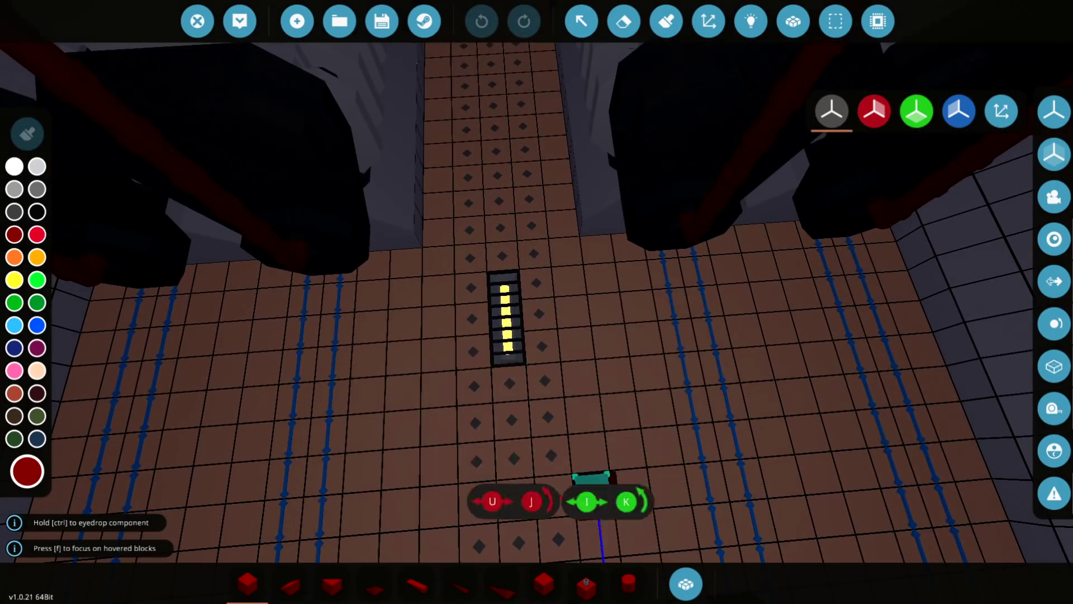
left_click(685, 583)
type("by")
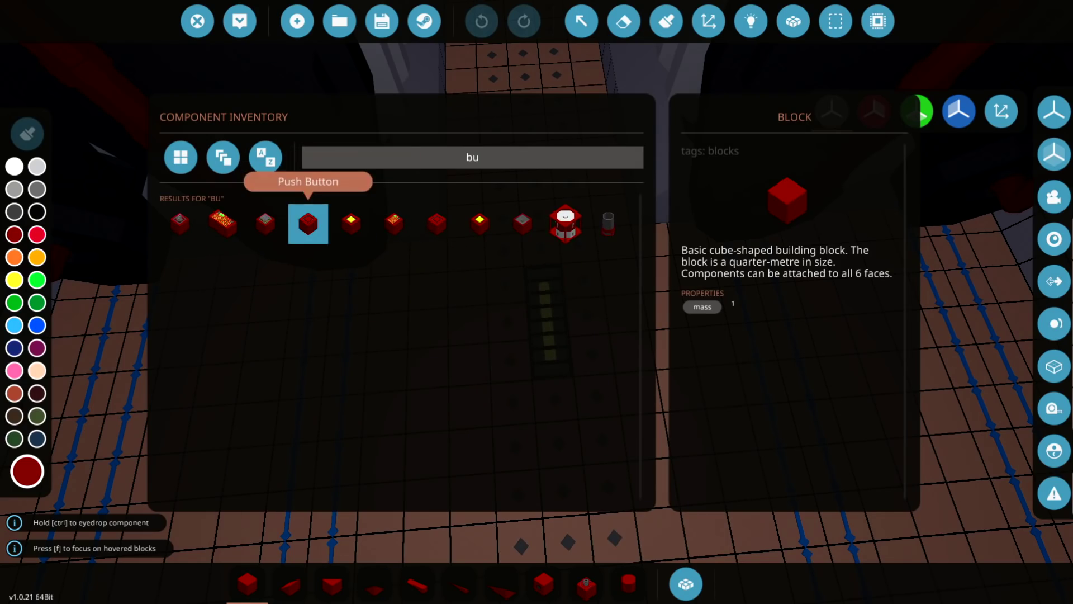
left_click(480, 224)
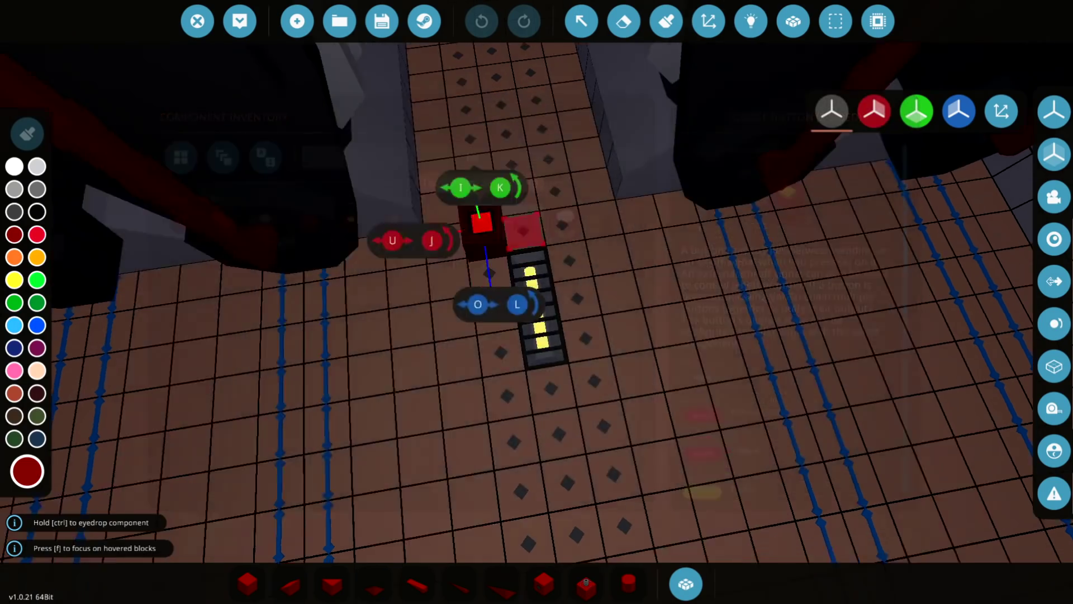
left_click(686, 583)
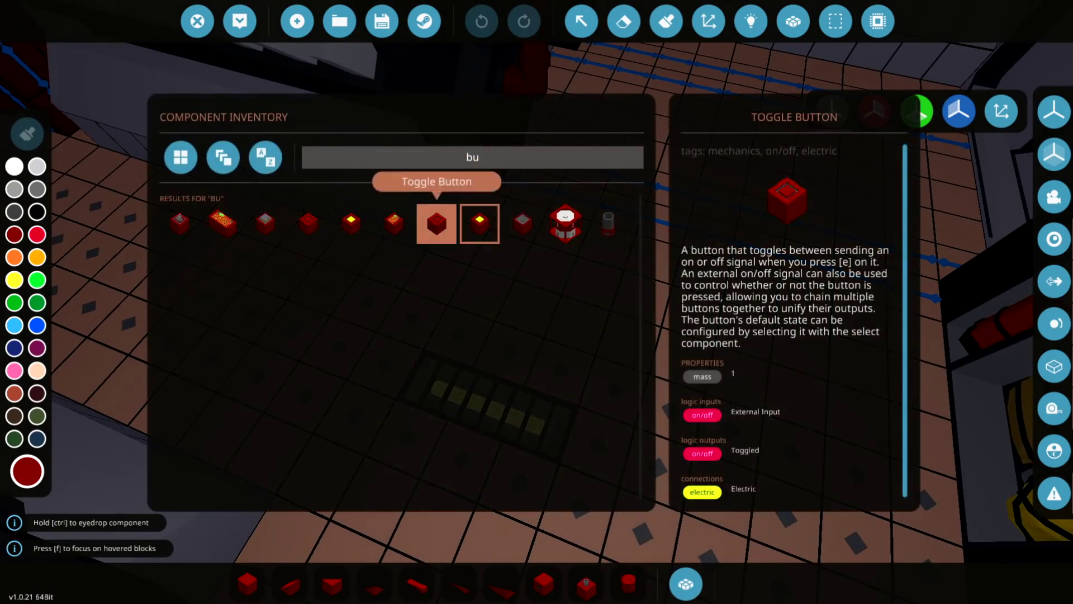
left_click(437, 223)
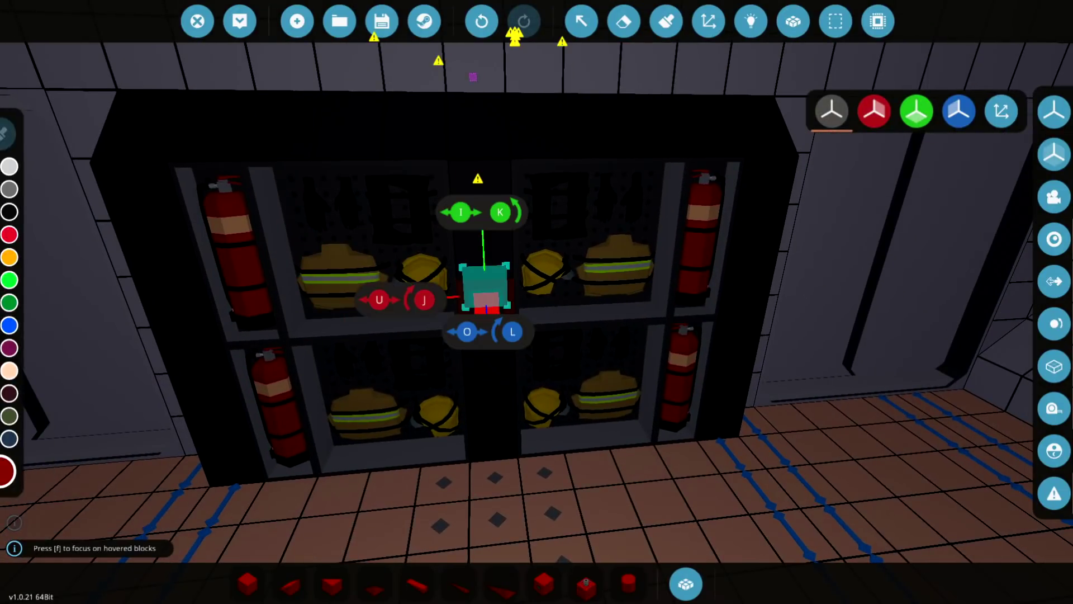
scroll(537, 302, "up", 5)
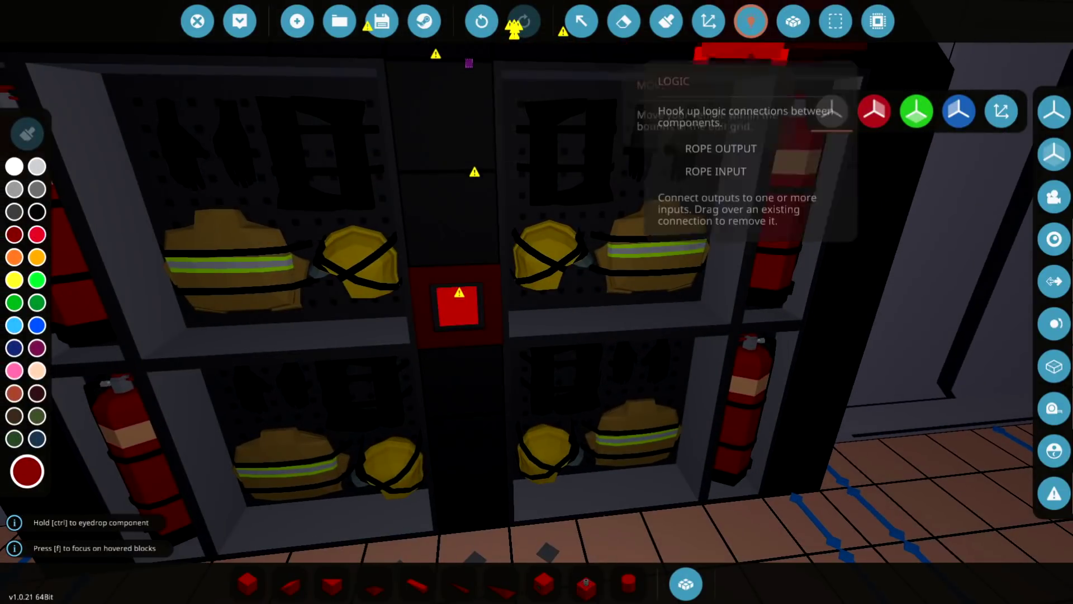
left_click(750, 21)
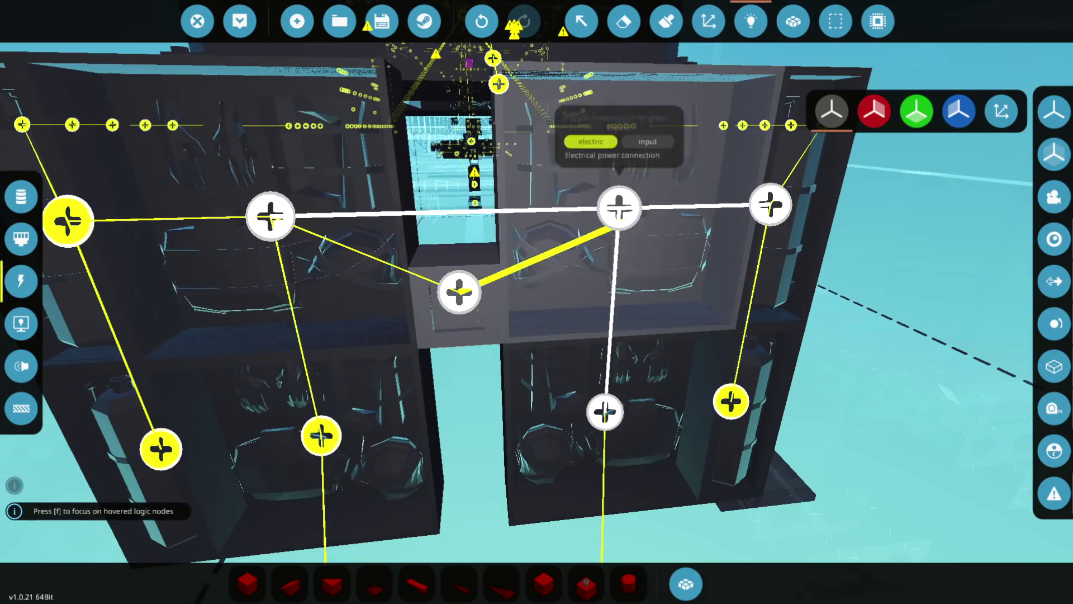
Review the toggle buttons' data links in Logic mode, then spawn the ship for testing.
left_click(22, 195)
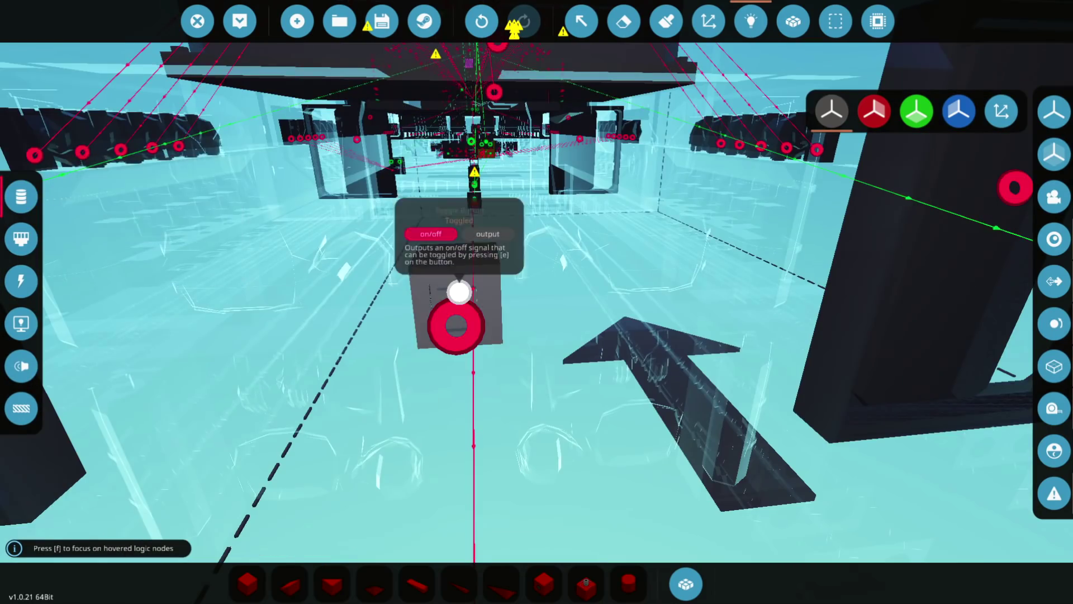
scroll(458, 292, "down", 10)
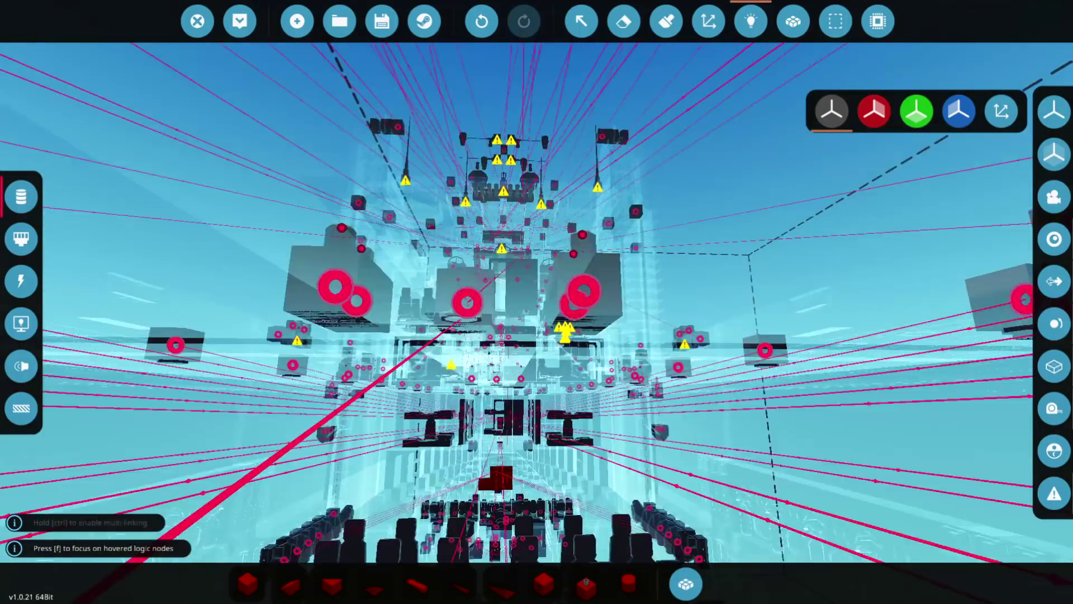
scroll(459, 292, "up", 5)
scroll(459, 292, "up", 6)
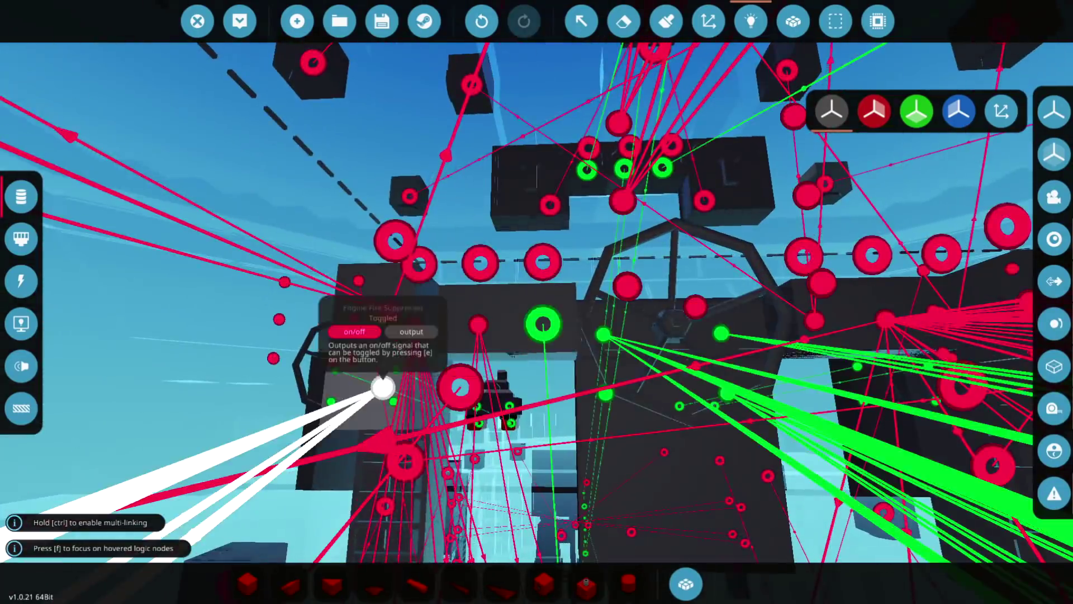
scroll(459, 292, "down", 6)
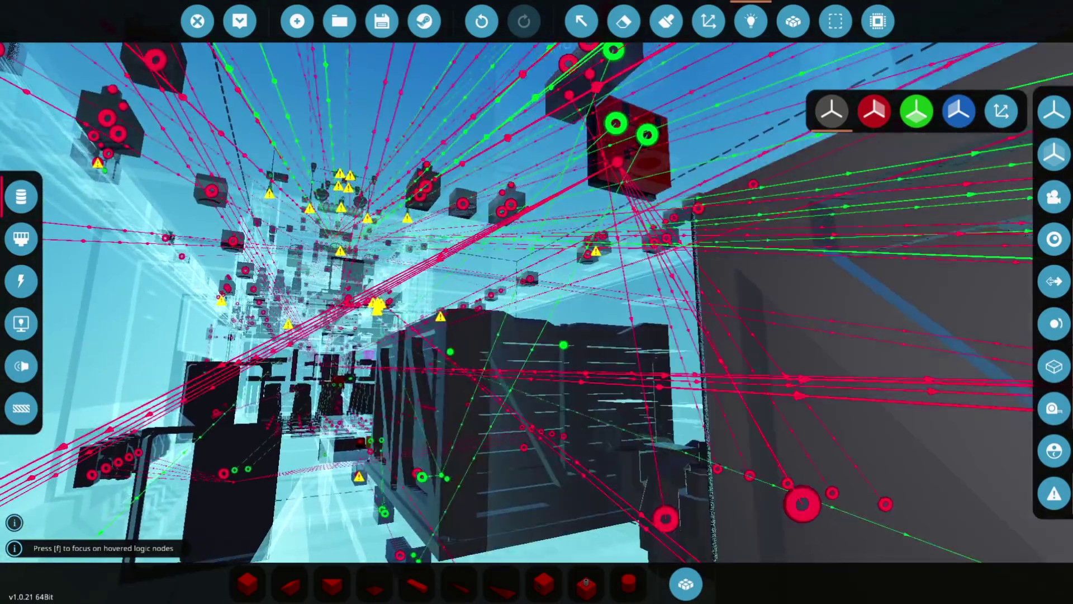
left_click(582, 21)
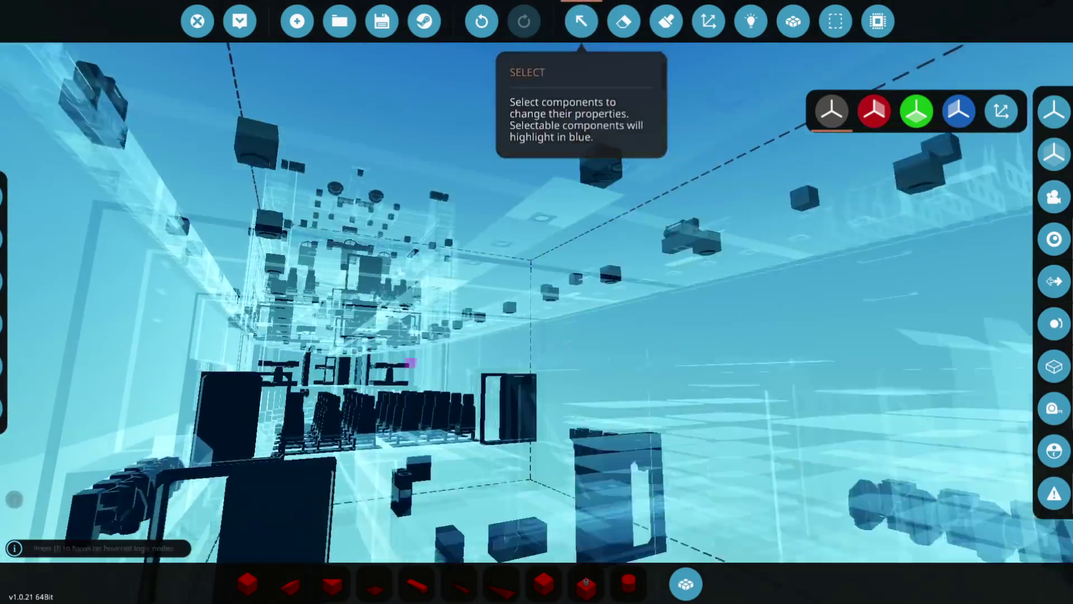
key("w")
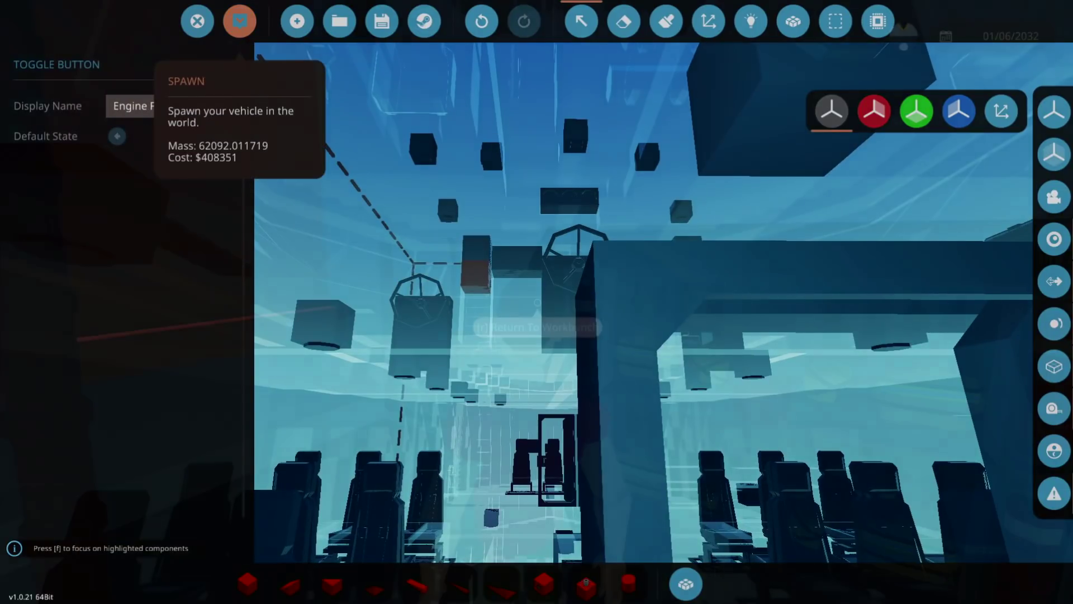
left_click(239, 22)
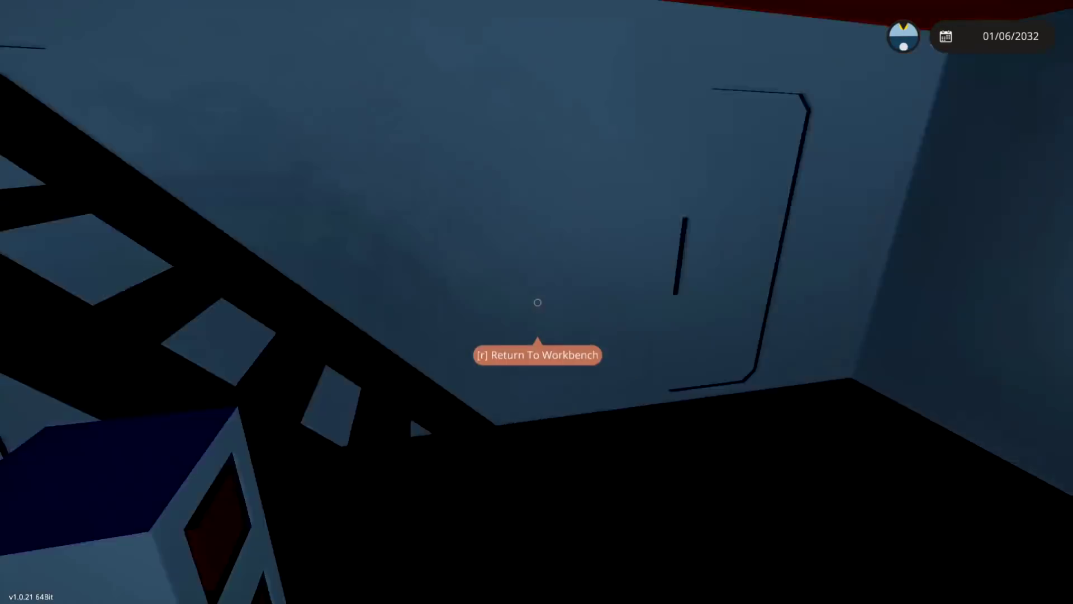
Walk down through the locker room and doors into the Large Engine room.
key("w")
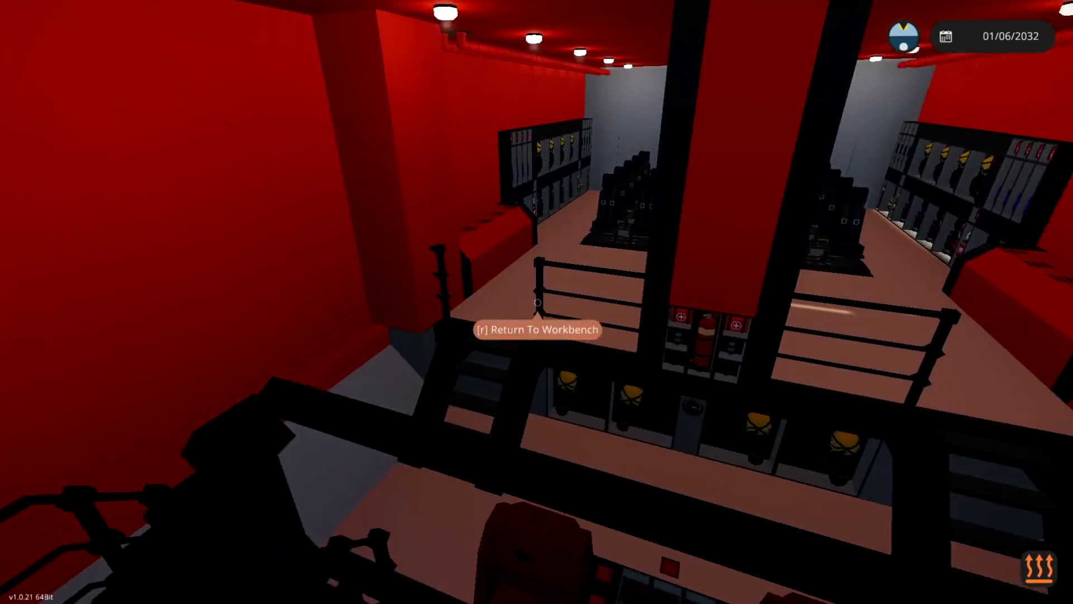
key("w")
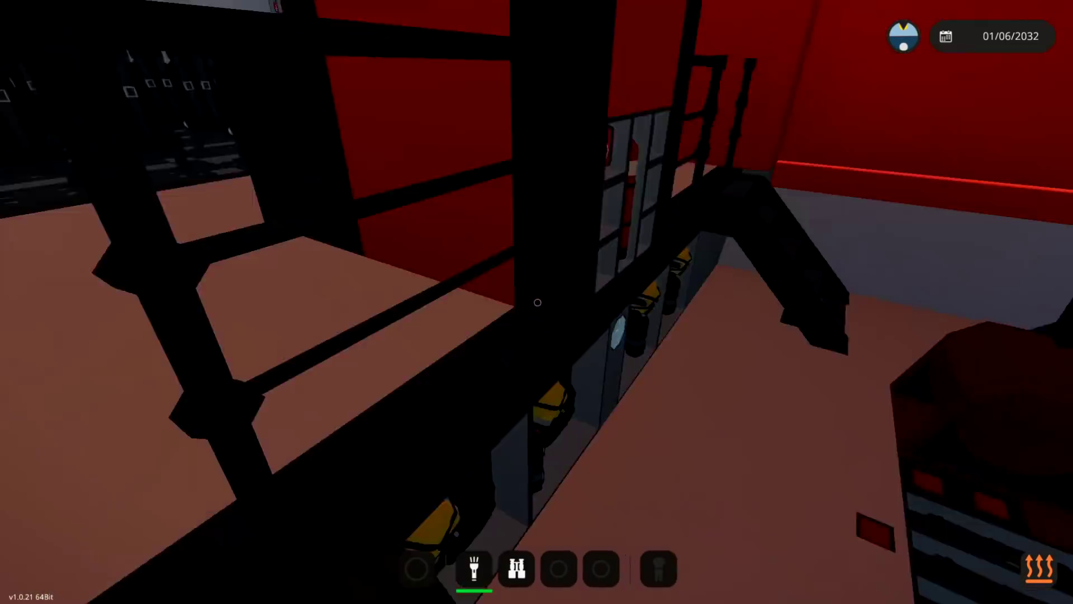
key("e")
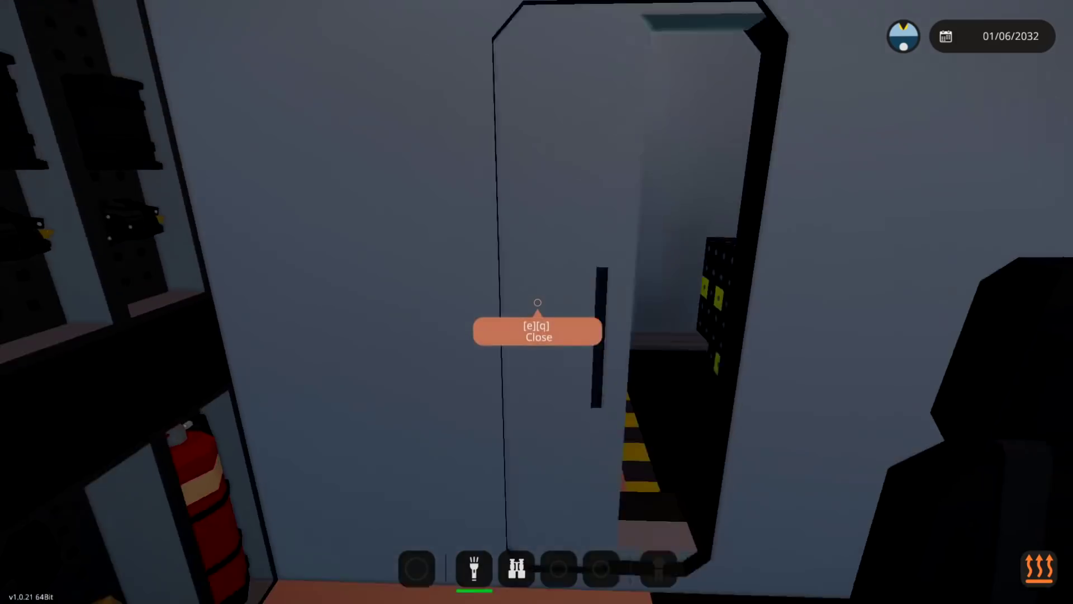
key("w")
key("w")
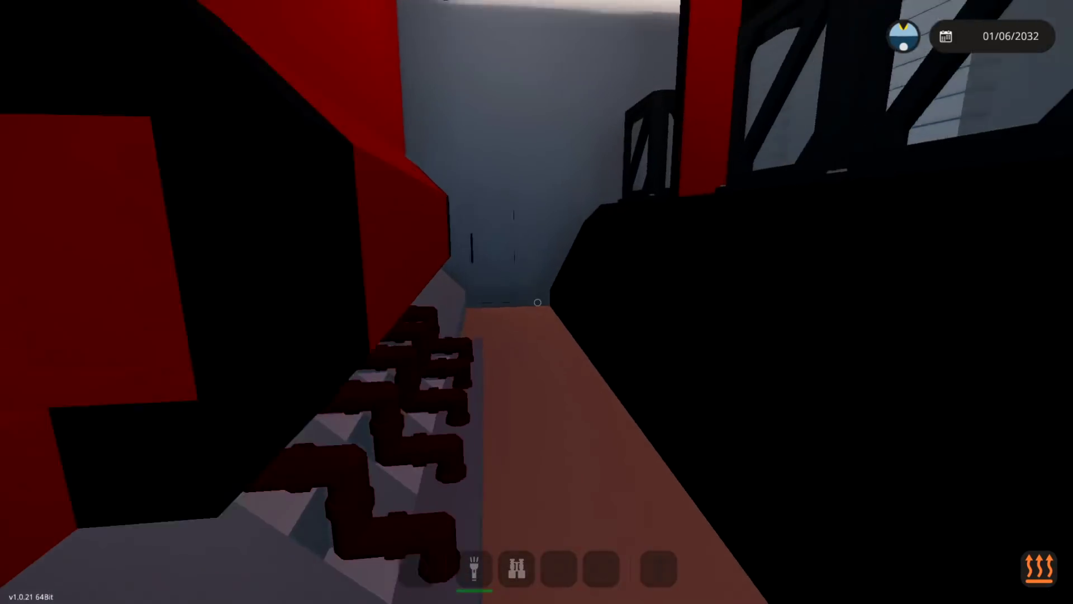
key("e")
key("w")
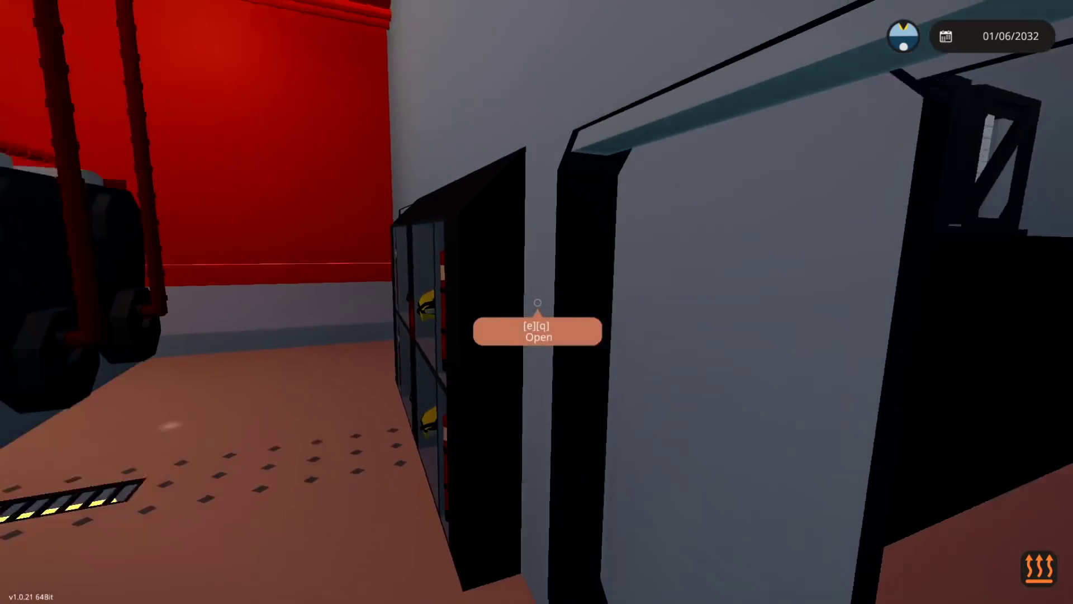
key("w")
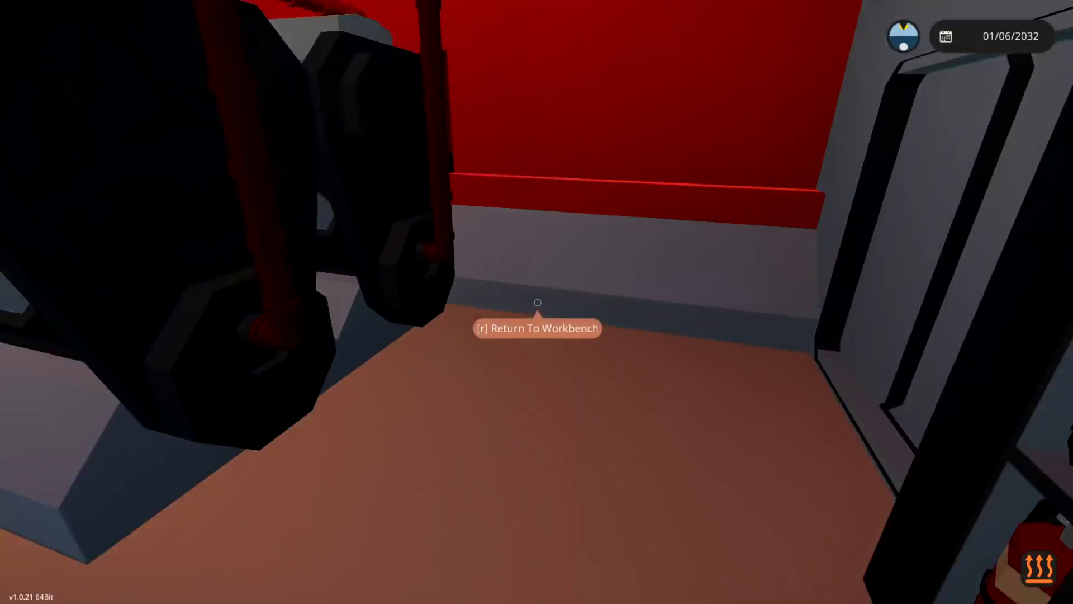
Check the engine piping and the fluid meter, then head back to the doorway.
key("e")
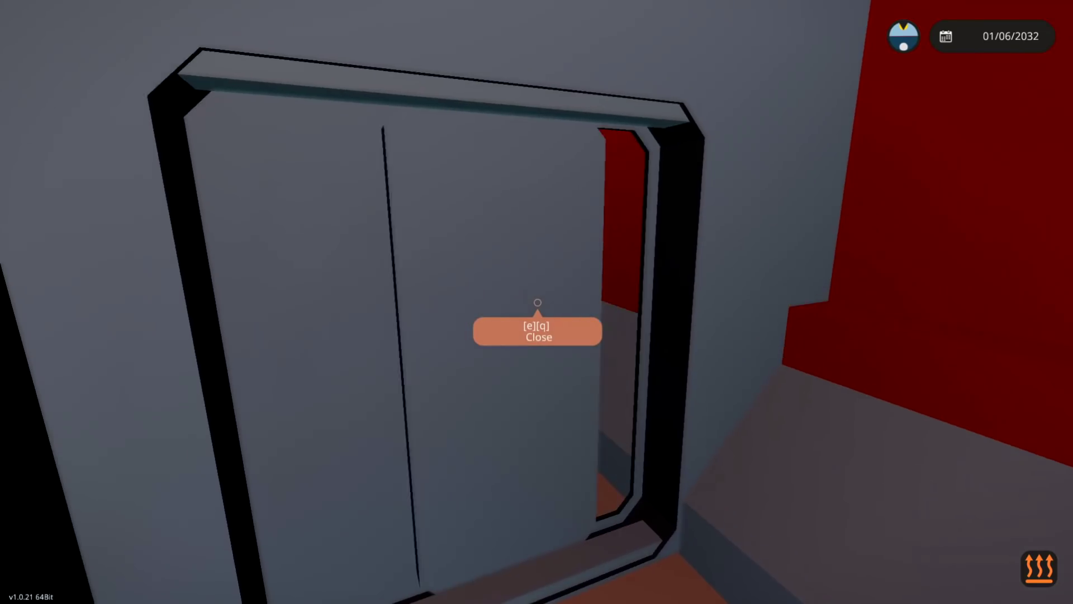
key("w")
key("w")
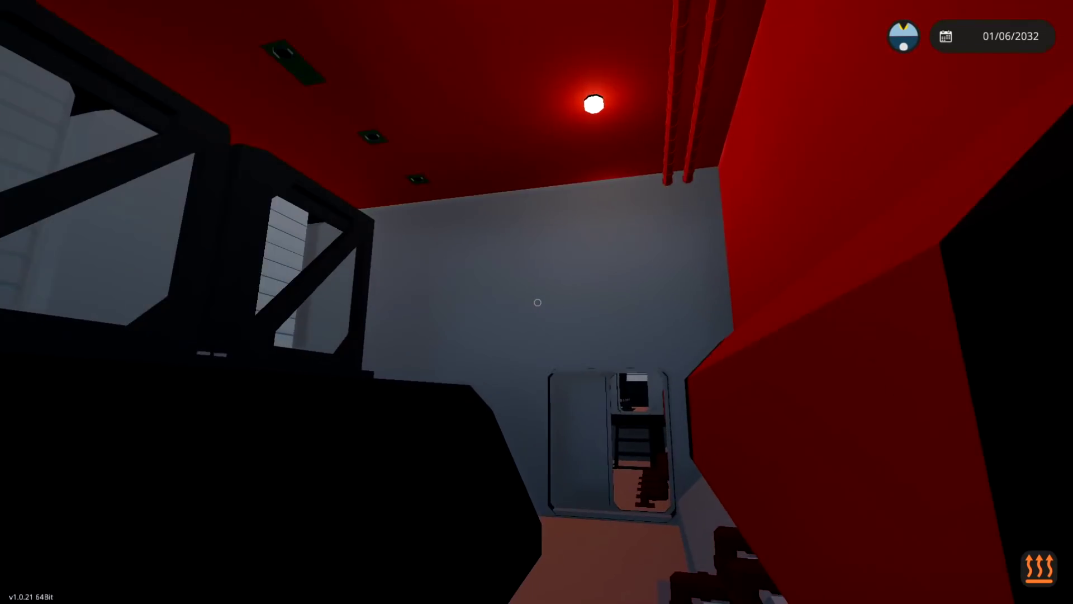
key("s")
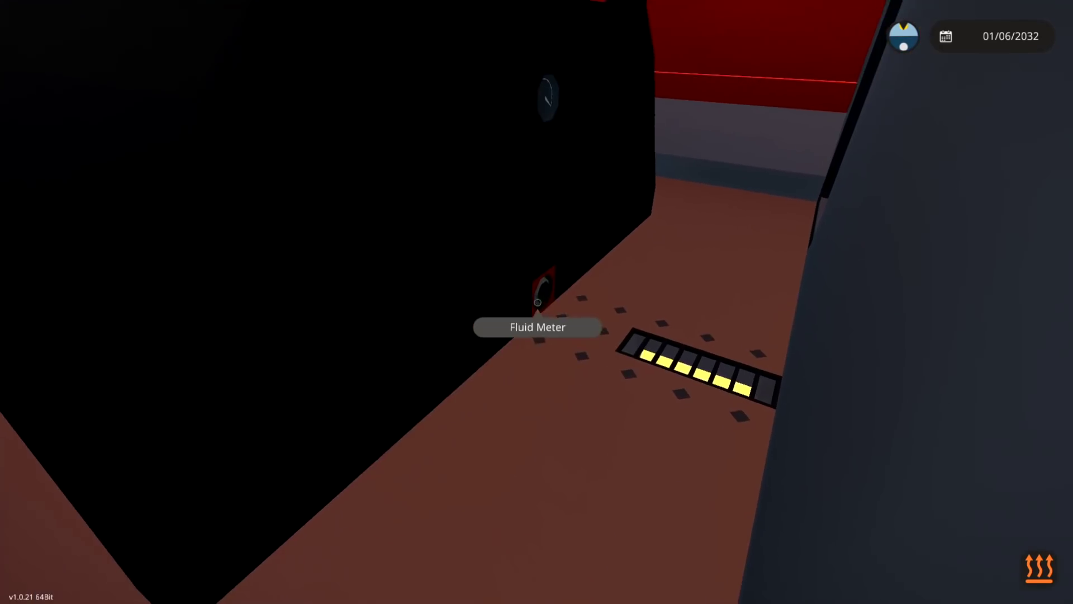
key("s")
key("w")
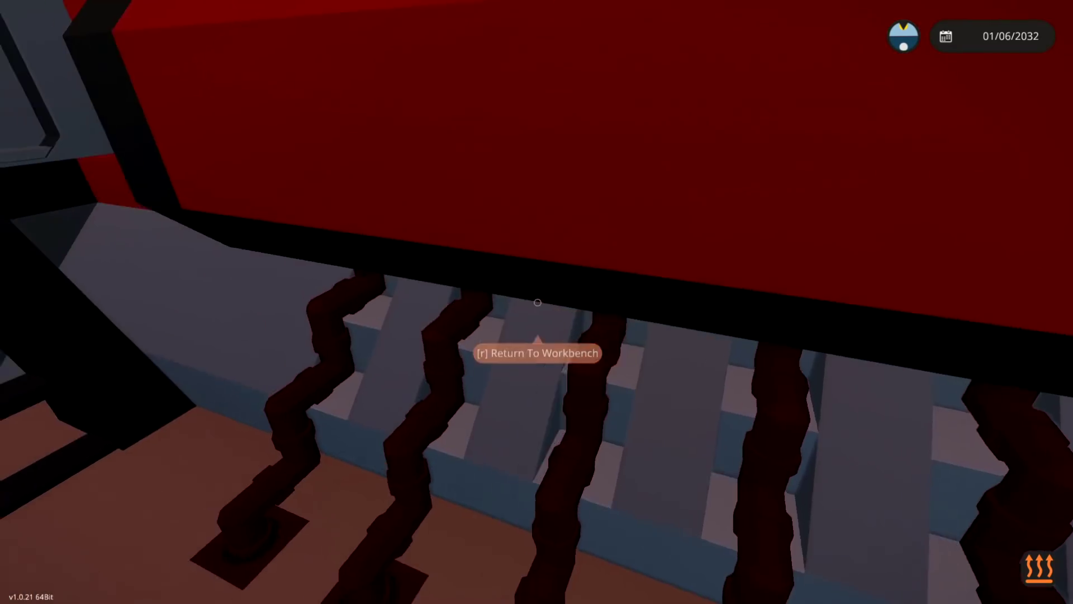
key("w")
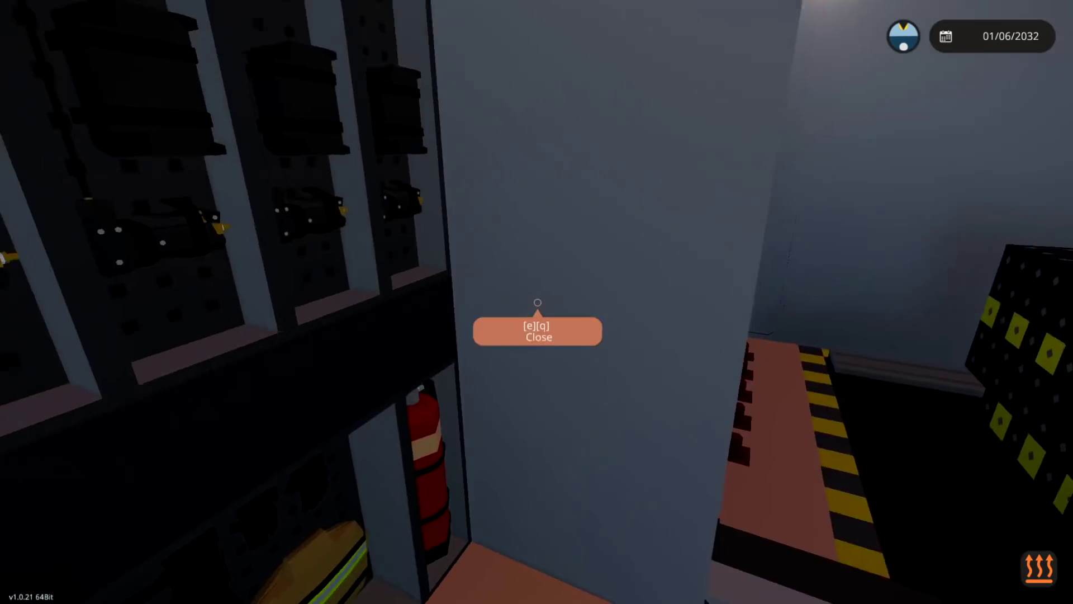
Pass the throttle console and go down the stairs to the red corridor's wall toggle.
key("w")
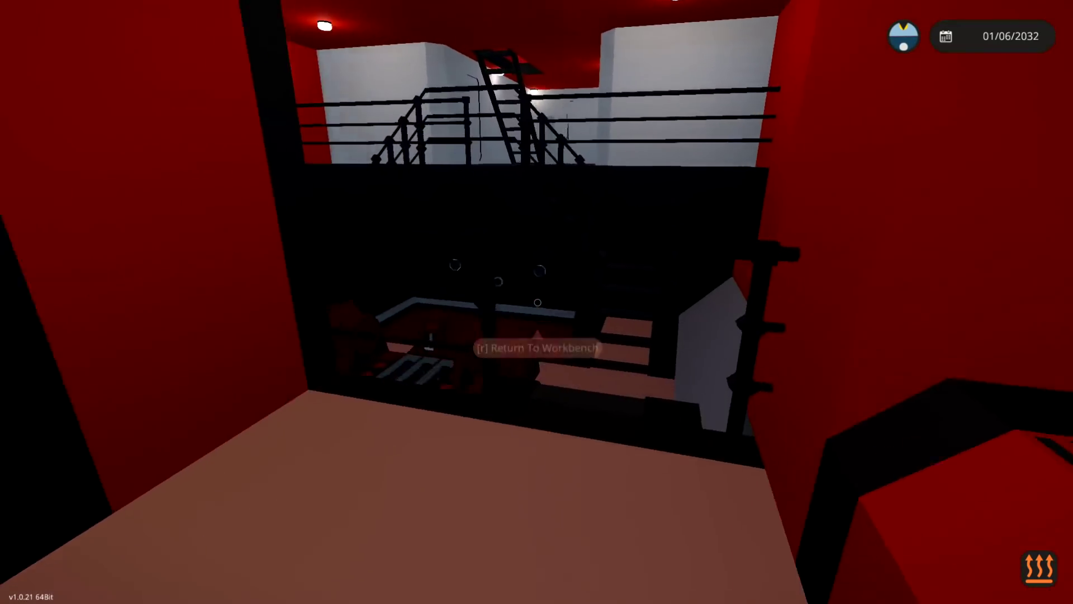
key("w")
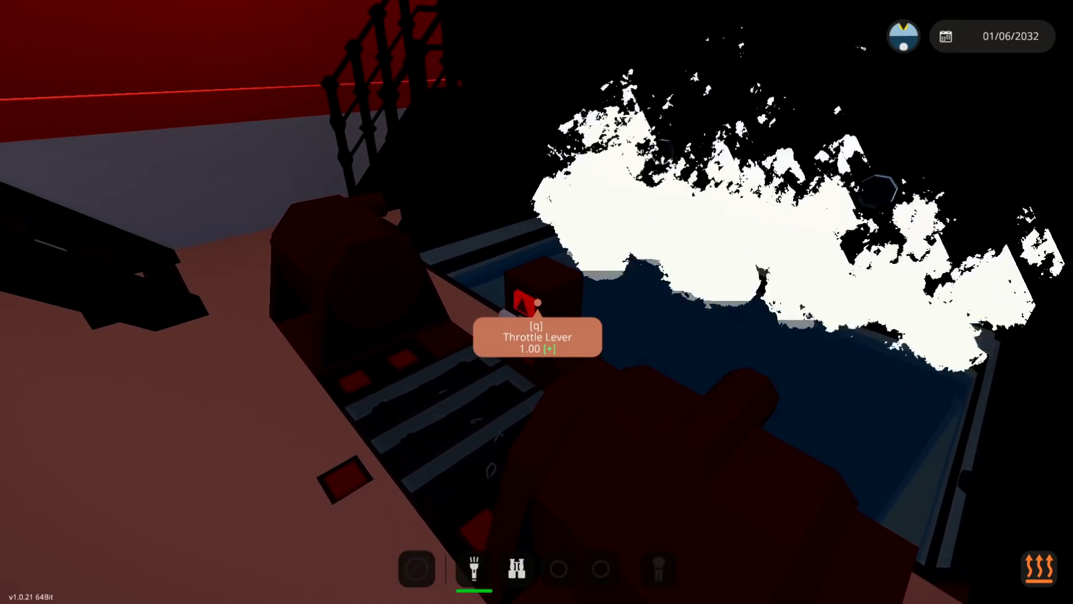
key("s")
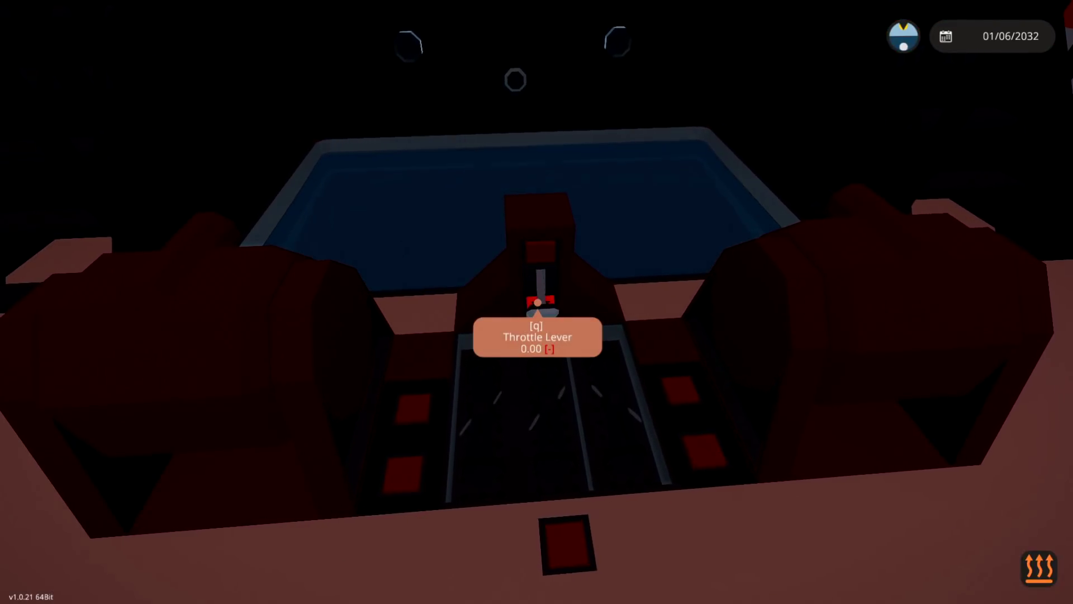
key("s")
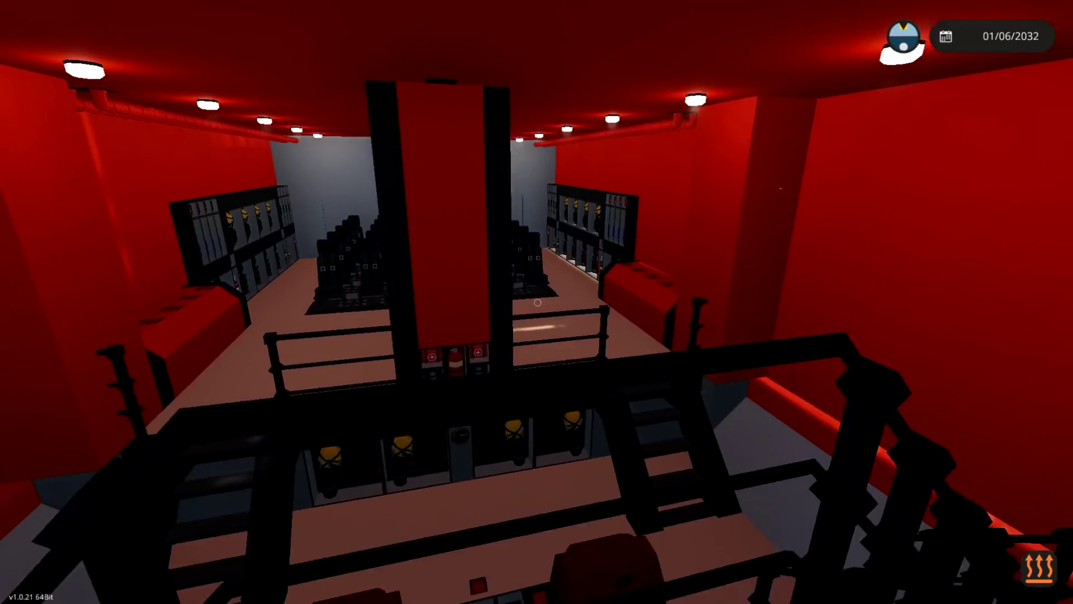
key("w")
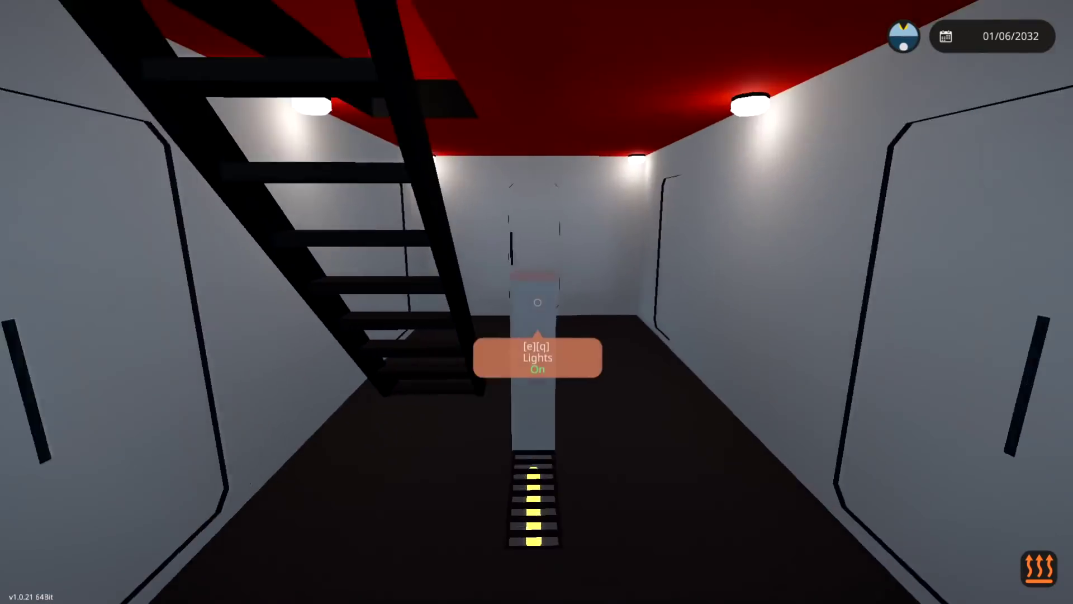
key("w")
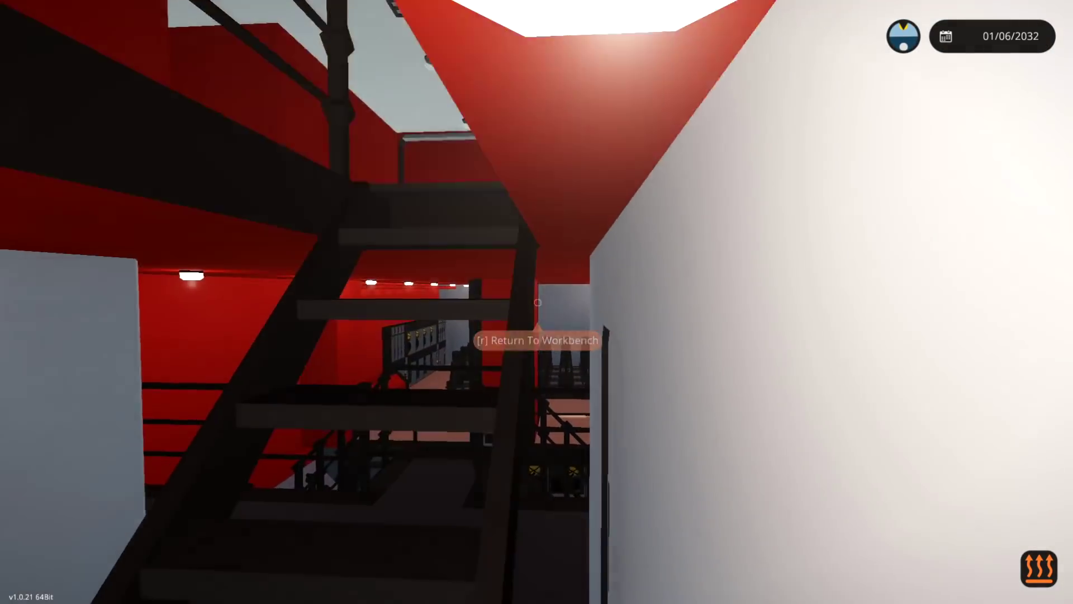
key("w")
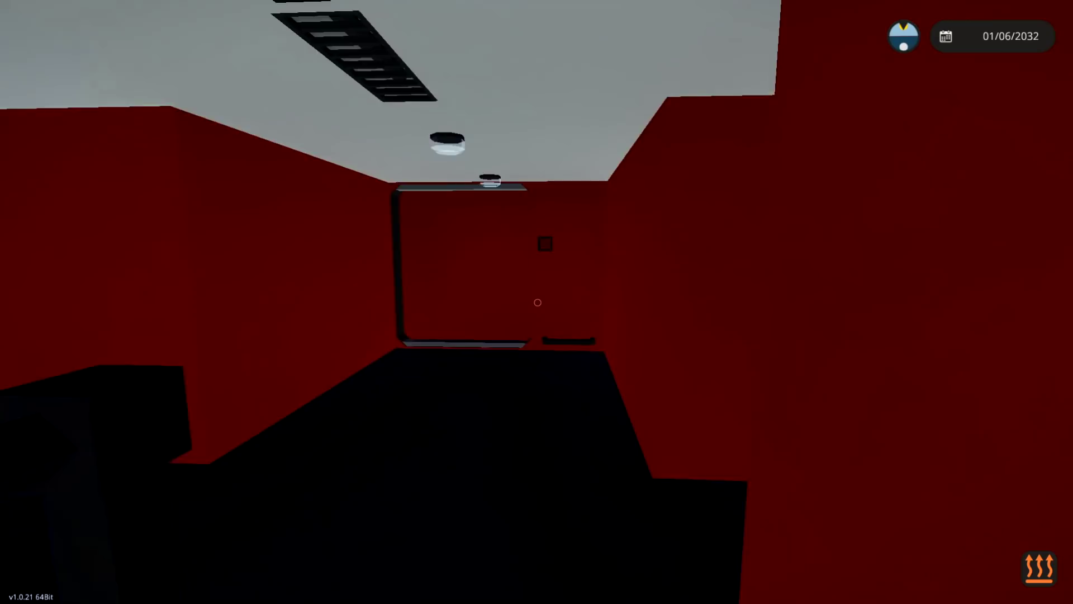
Go out onto the exterior stairs, back past the cabin seats, and up the ladder to the bridge.
key("e")
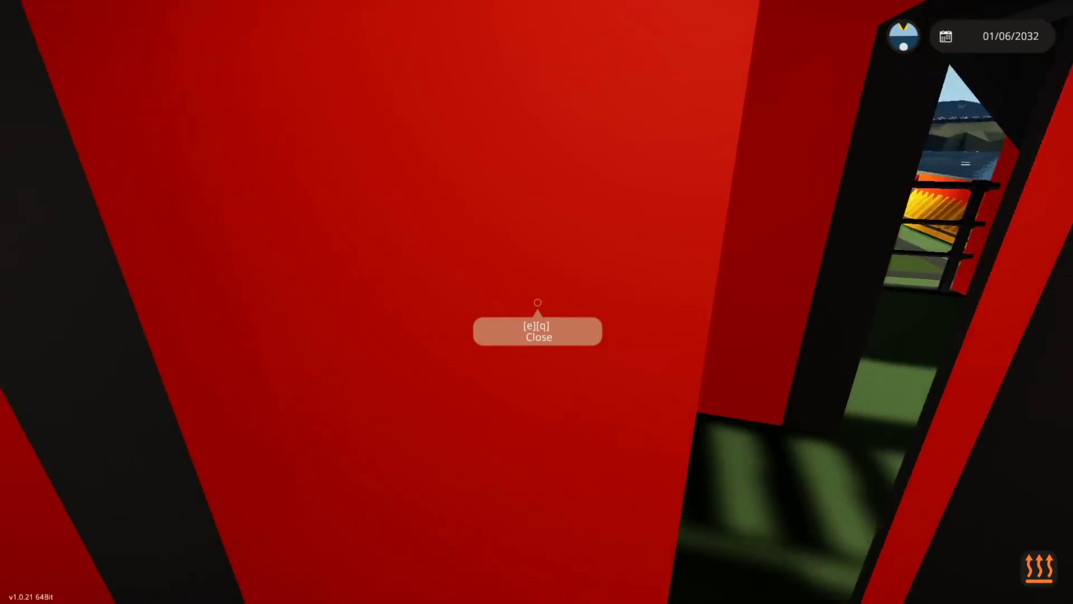
key("w")
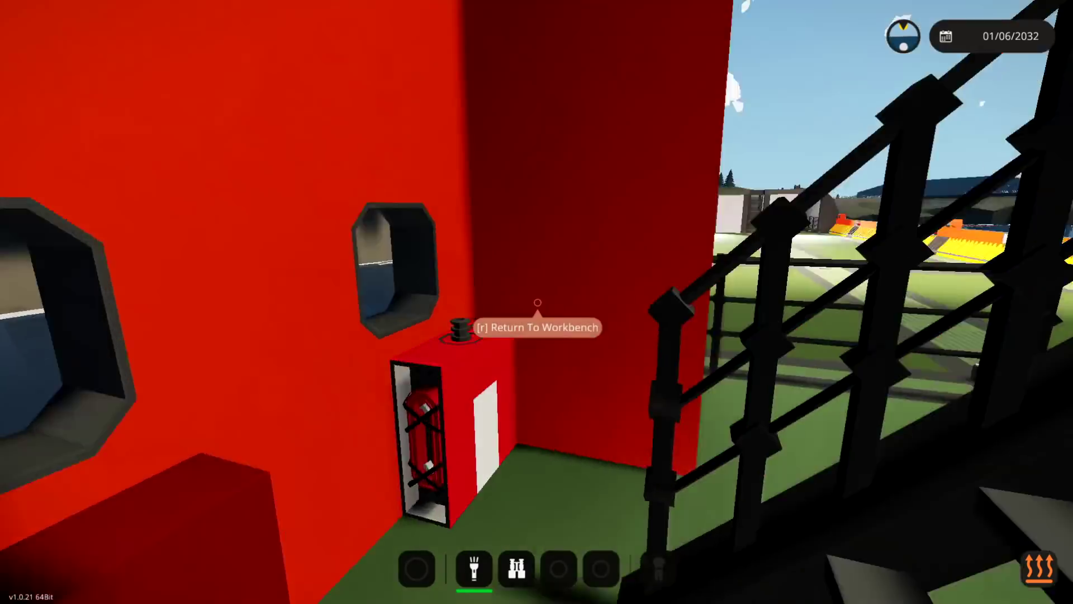
key("w")
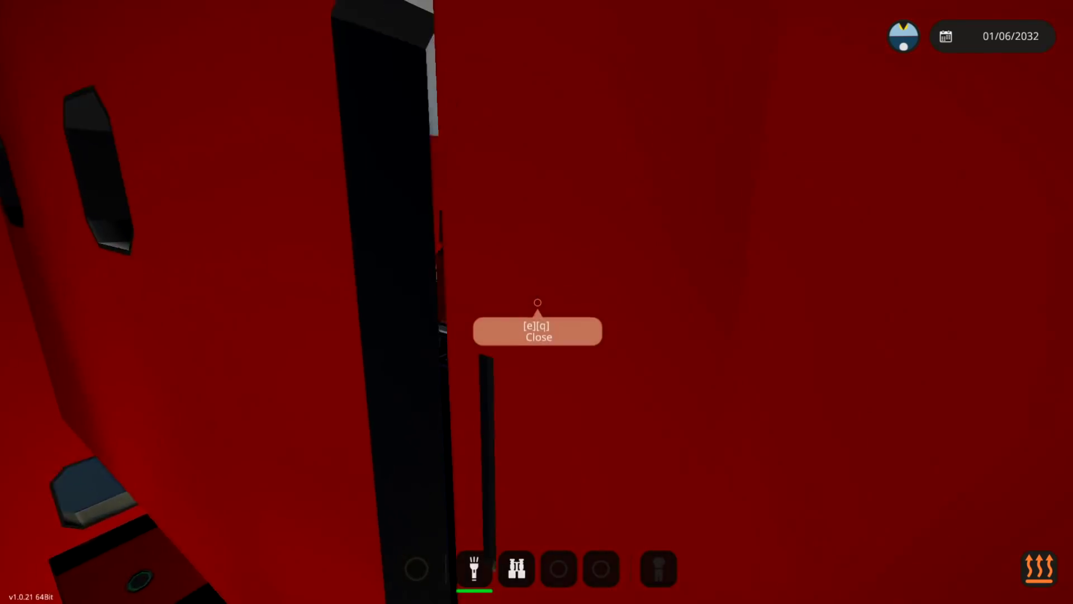
key("w")
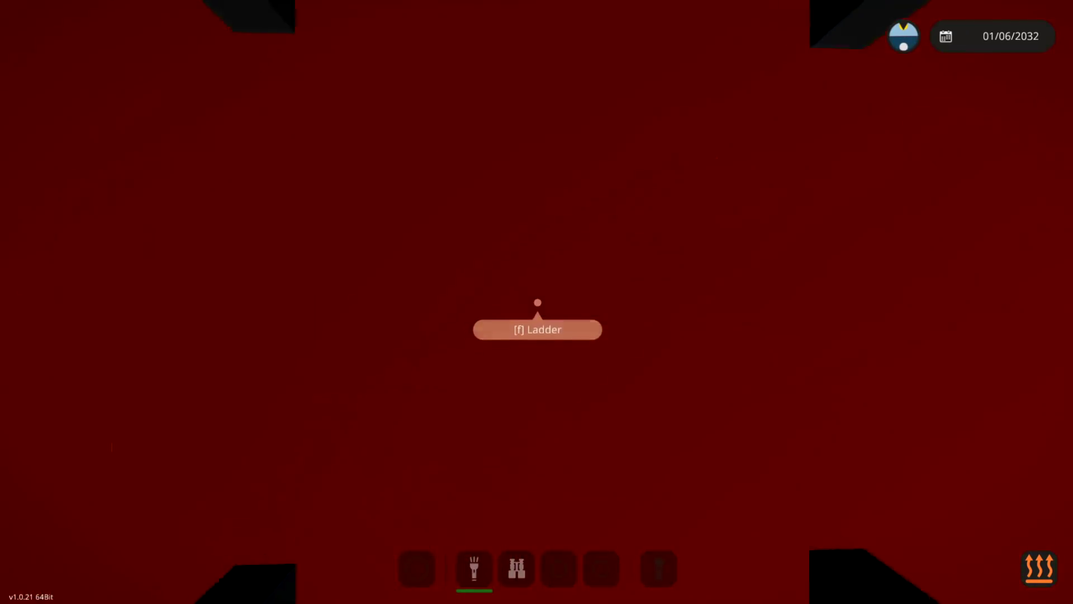
key("e")
key("w")
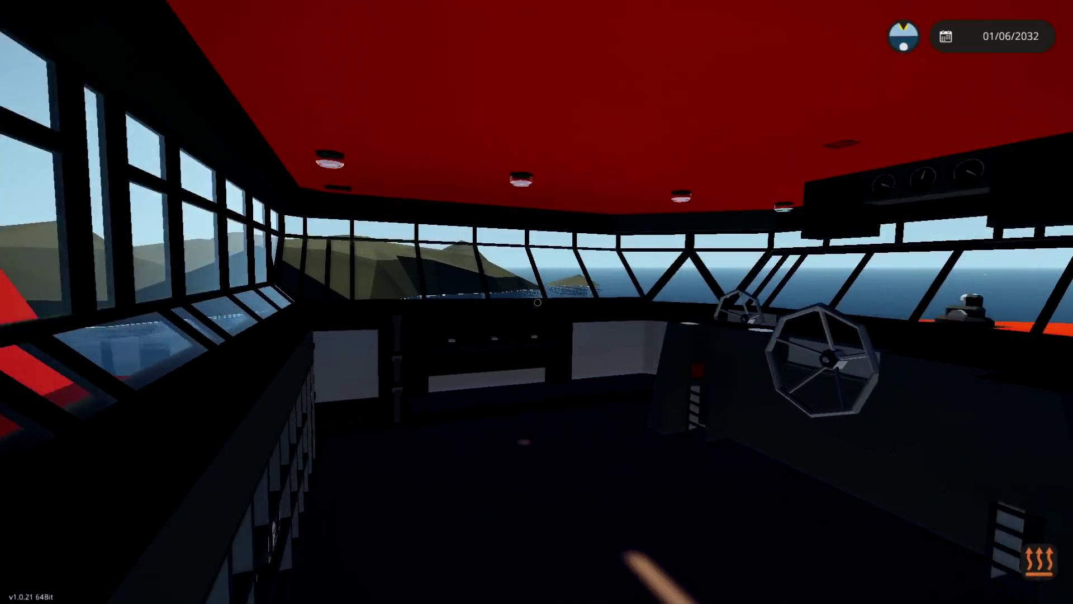
Take the helm to view the ship at the dock, then return to the engine room.
key("f")
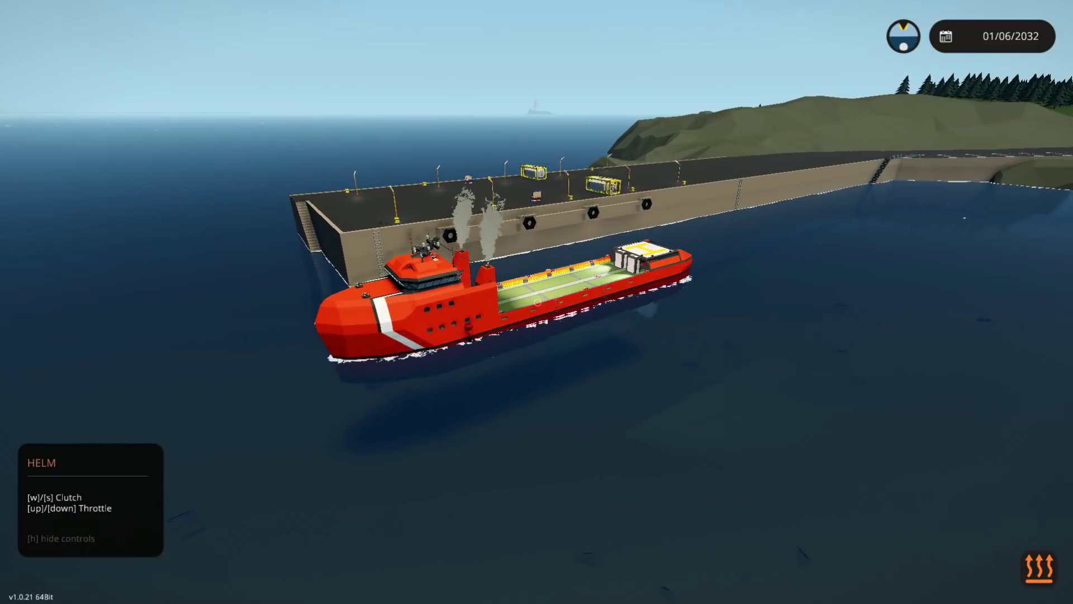
key("f")
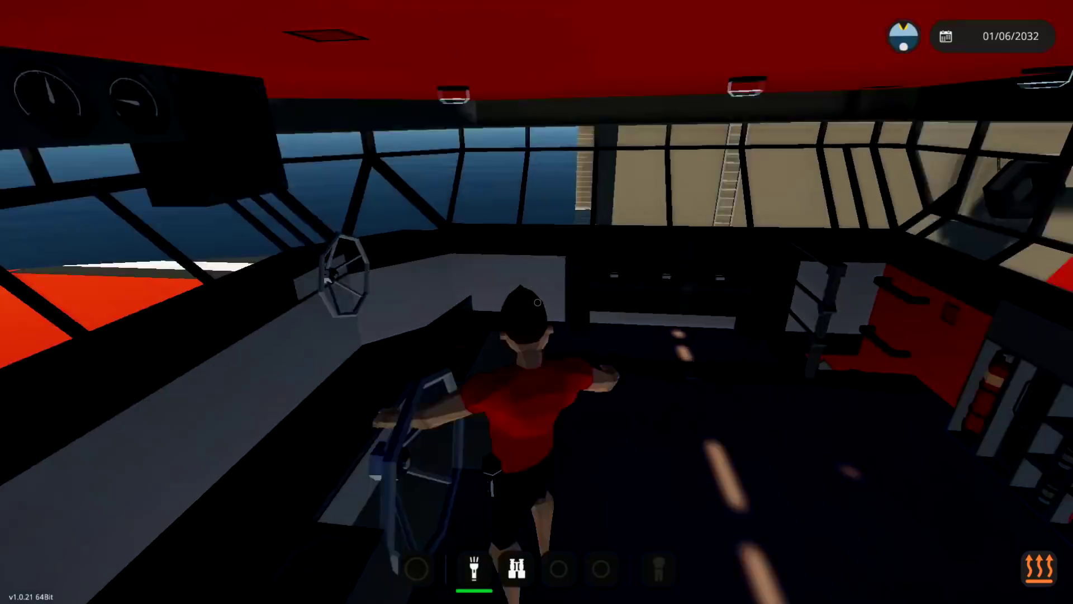
key("w")
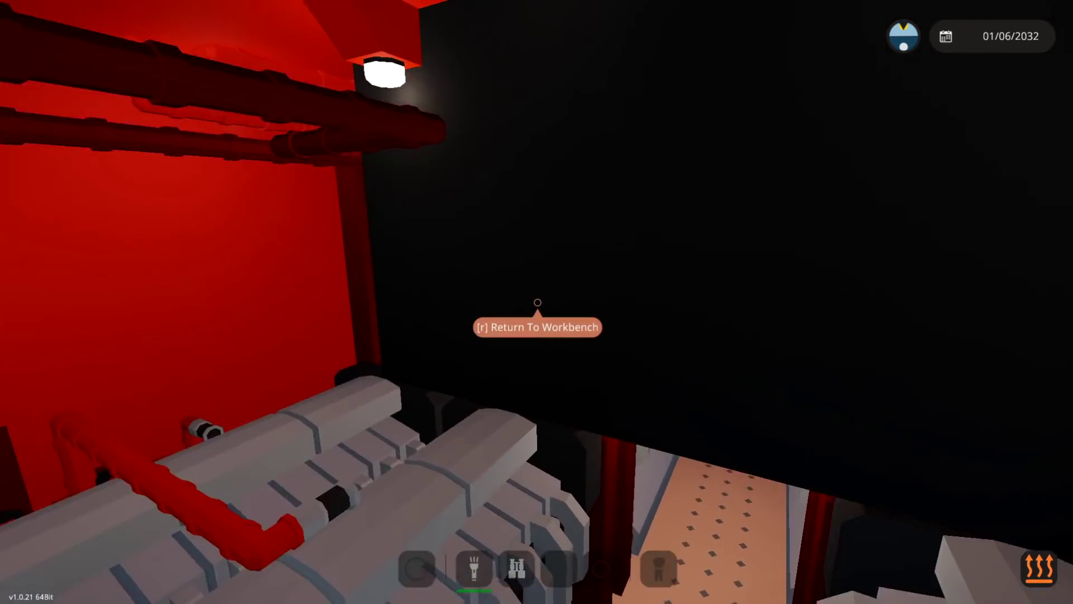
Confirm the Large Engine runs near 20 RPS, then turn on suppression spray over the engines.
key("w")
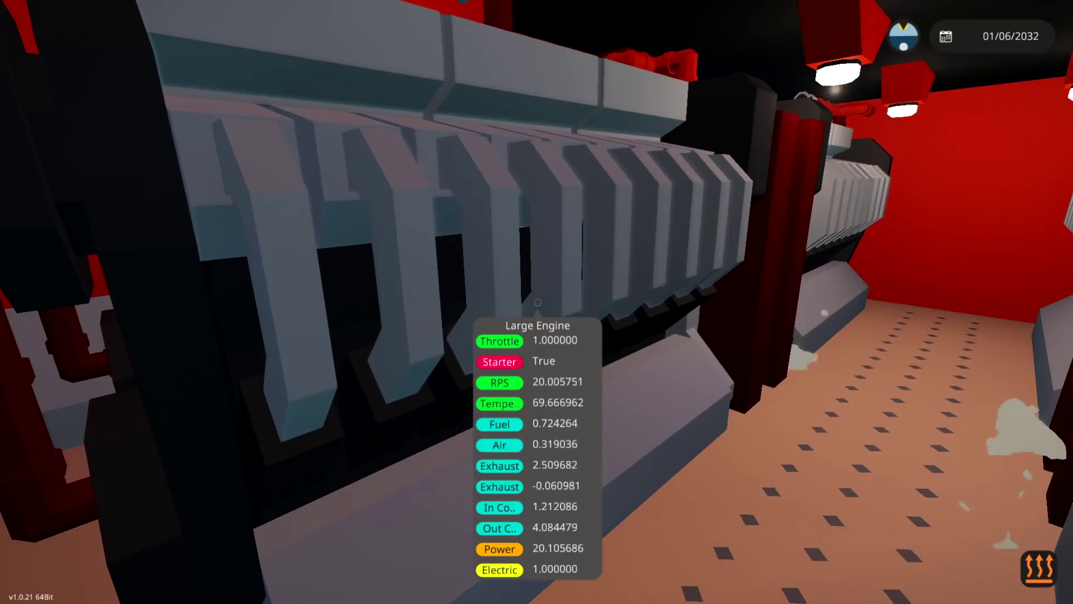
key("w")
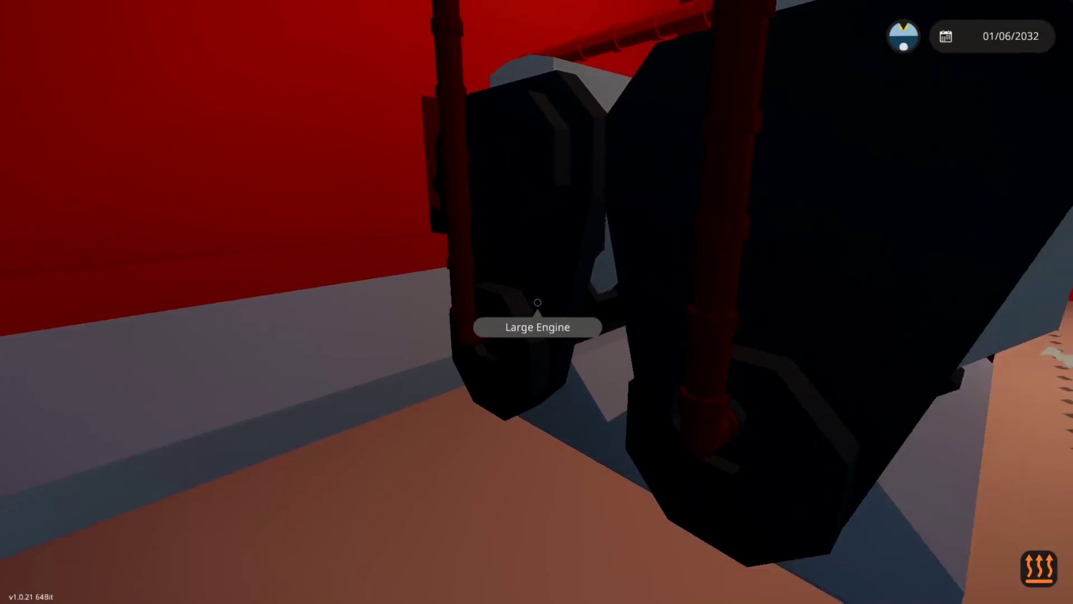
key("w")
key("w")
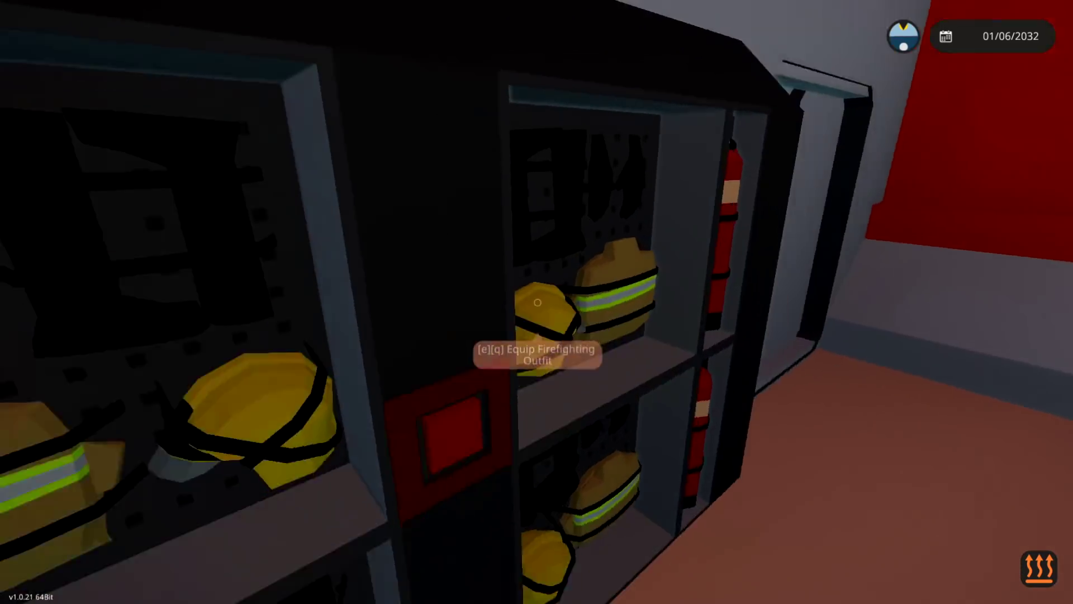
key("e")
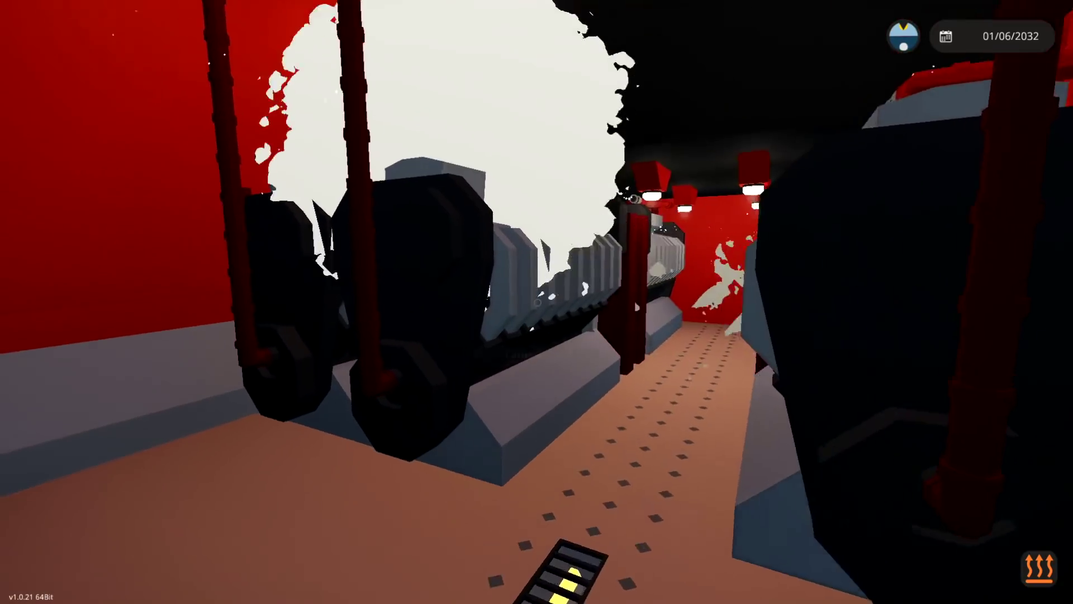